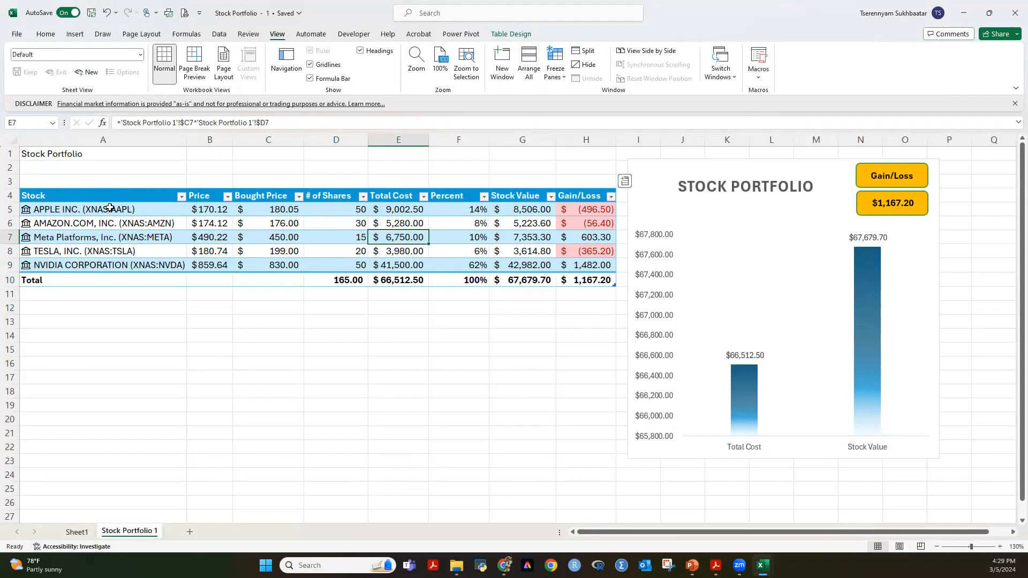
Step: Review the stock names, share counts and bought prices in the existing portfolio table
left_click_drag(118, 209, 123, 265)
left_click(125, 208)
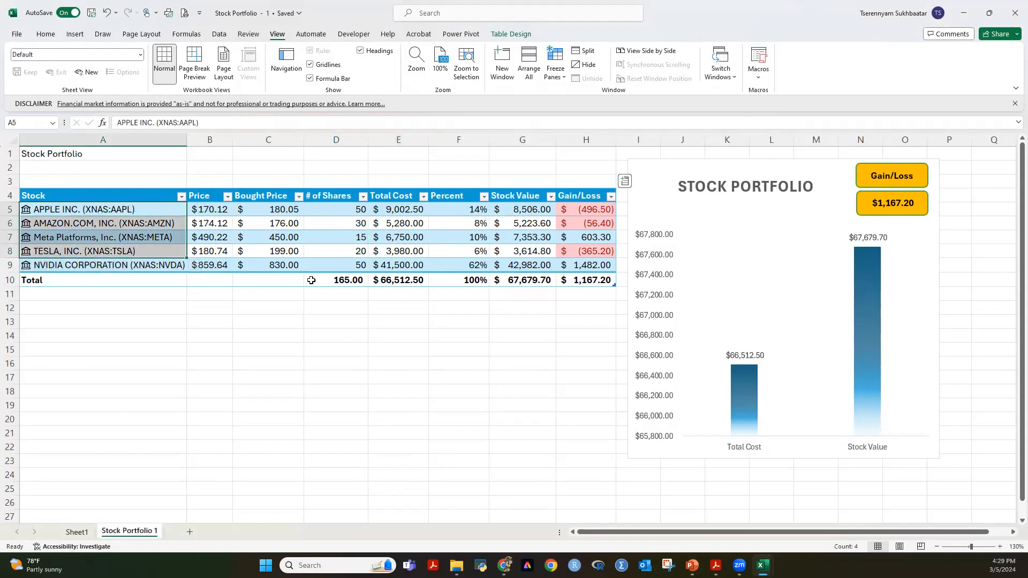
left_click(329, 248)
left_click_drag(329, 208, 334, 265)
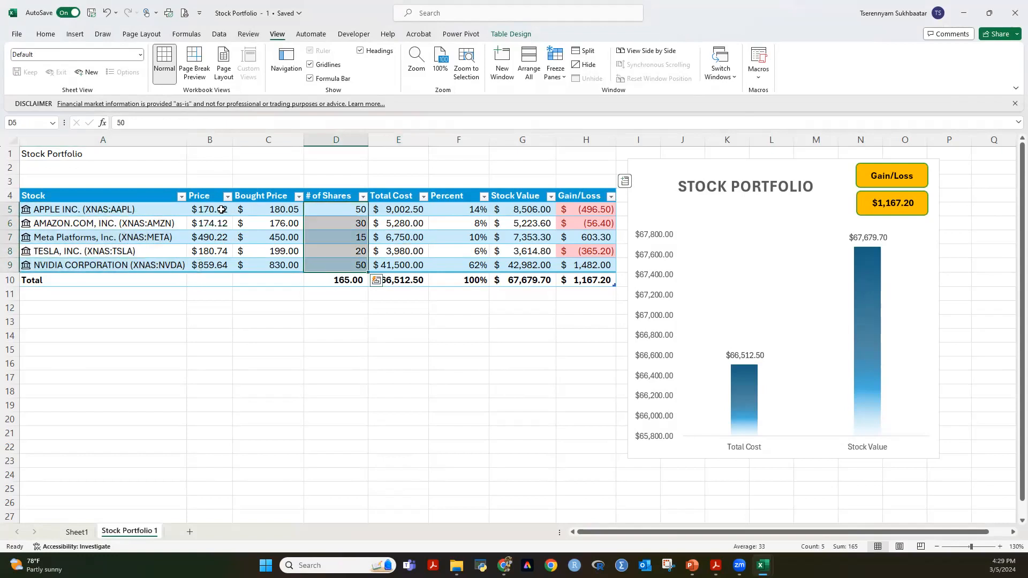
left_click_drag(262, 209, 272, 269)
left_click(398, 335)
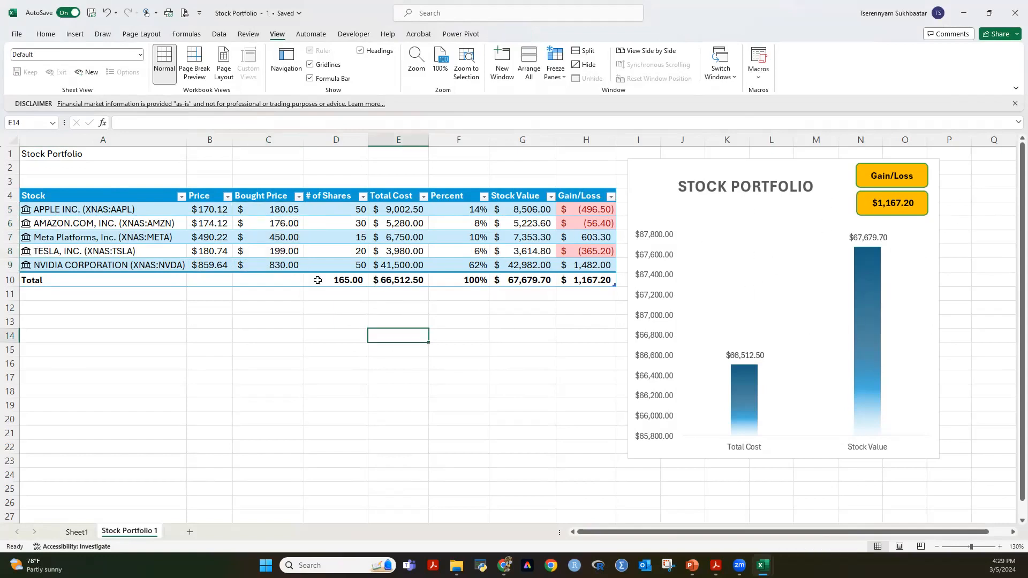
Step: Set the Meta Platforms share count in D7 to 20, and restore it to 15
left_click(336, 237)
type("2")
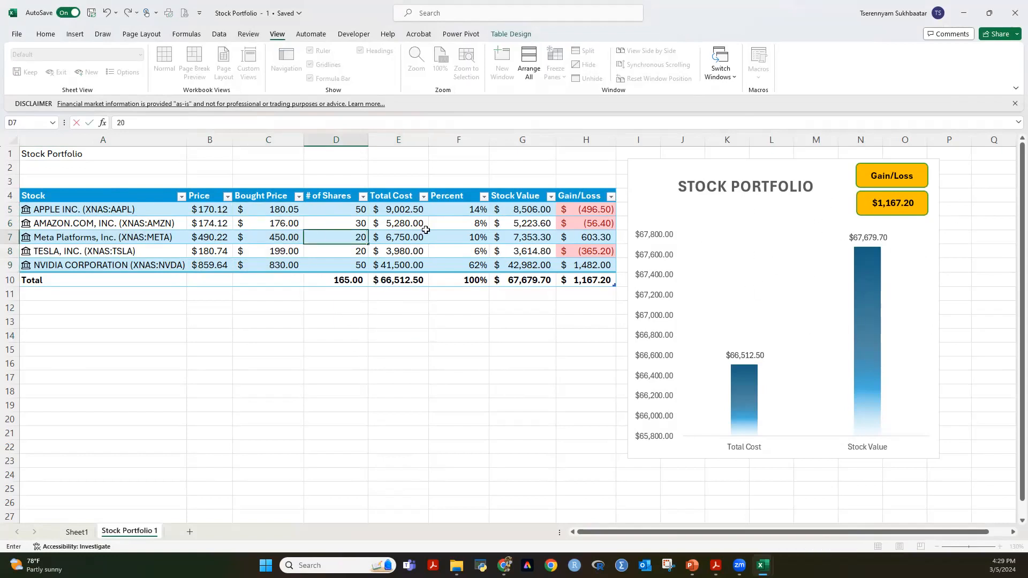
type("0")
key("Return")
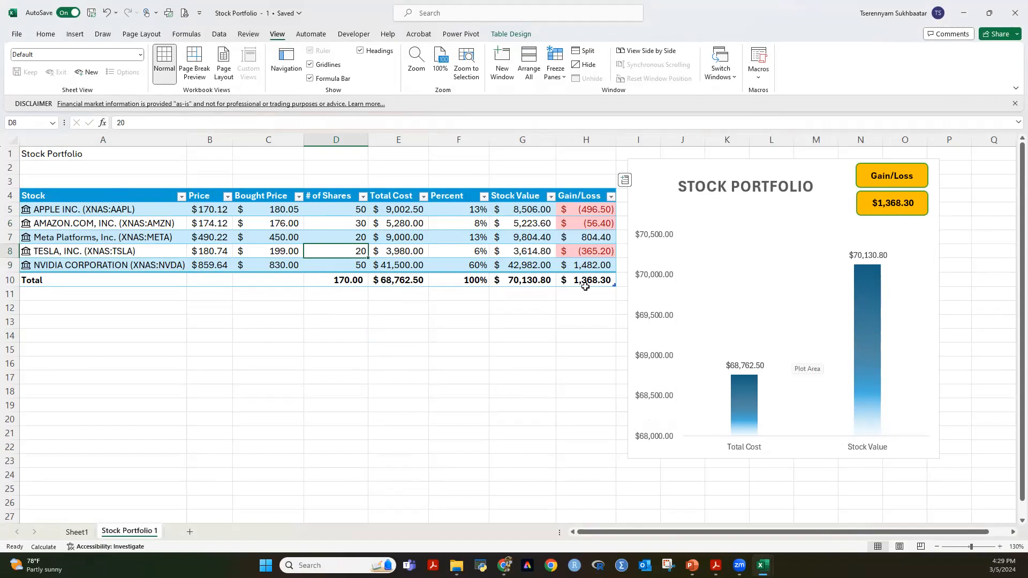
left_click(356, 236)
type("15")
key("Return")
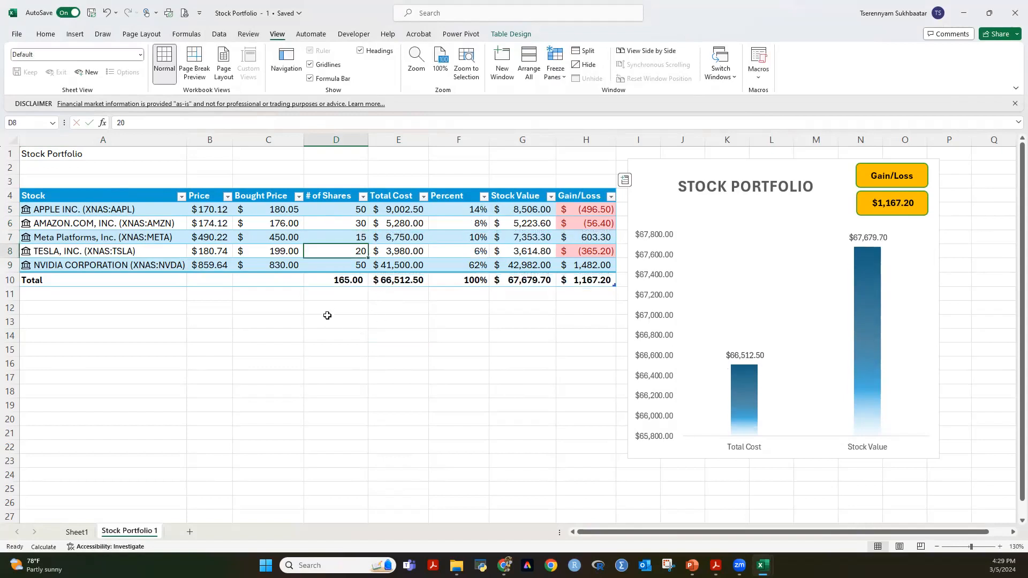
Step: Add a new worksheet and enter Apple in cell A3
left_click(190, 534)
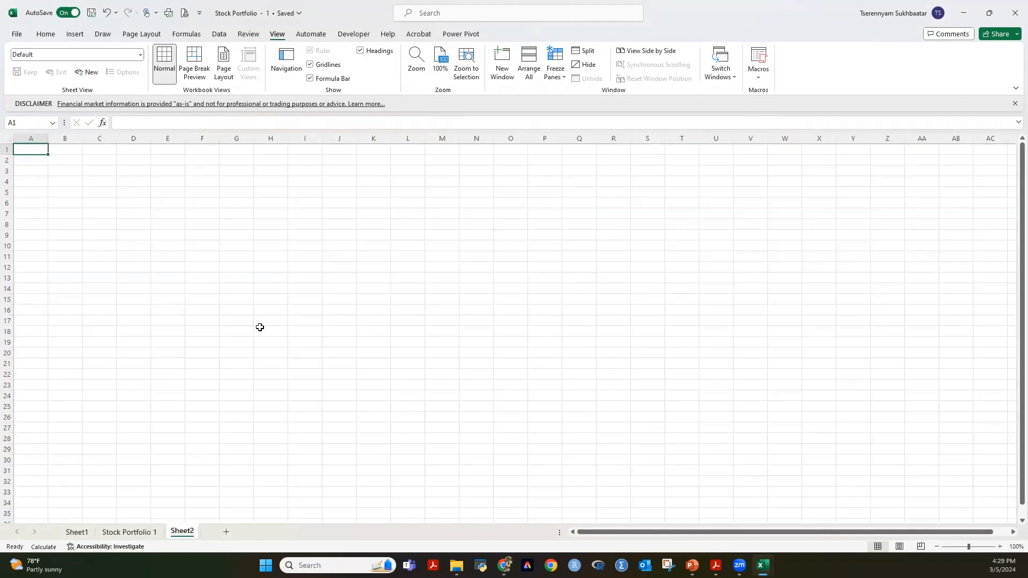
left_click(270, 320)
left_click(83, 209)
left_click(32, 156)
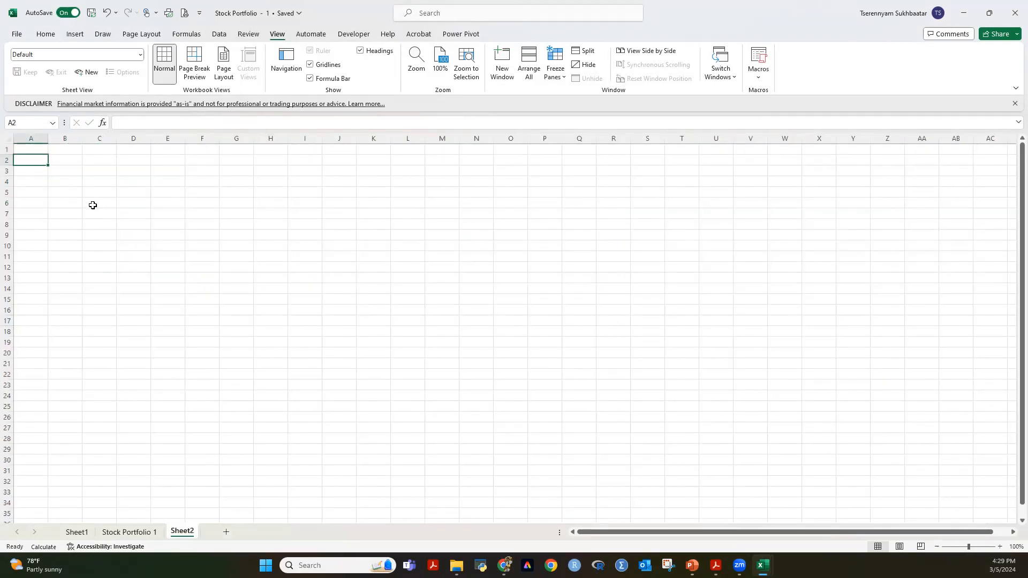
key("Down")
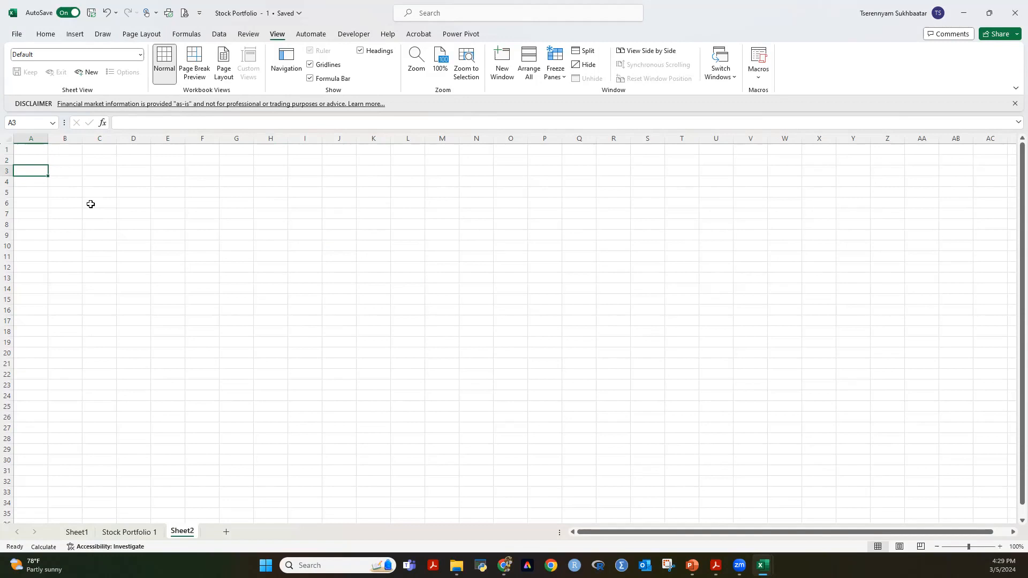
type("Amp")
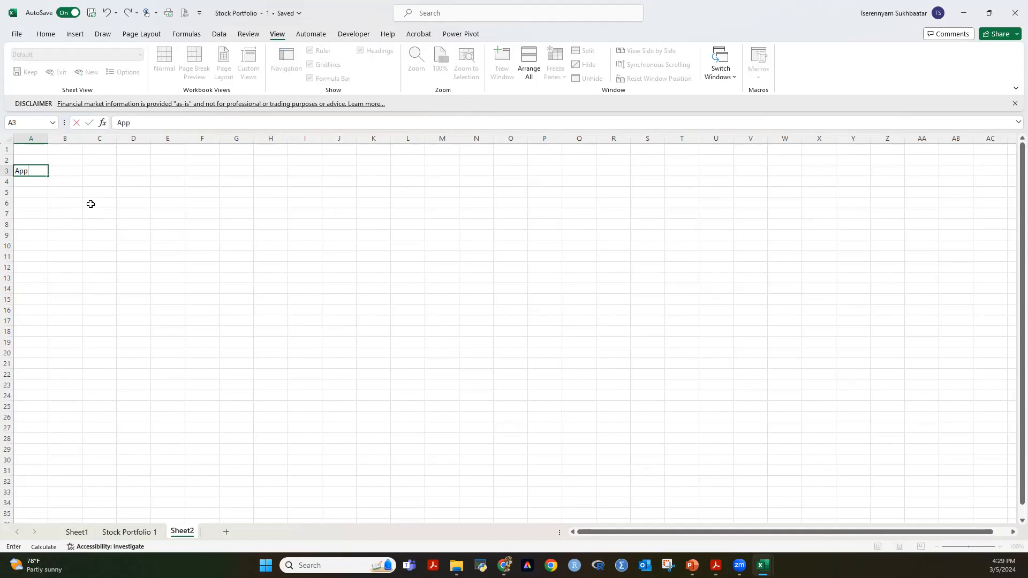
type("le")
key("Return")
Step: Enter amazon, microsoft and tesla in cells A4 to A6, below Apple
type("a")
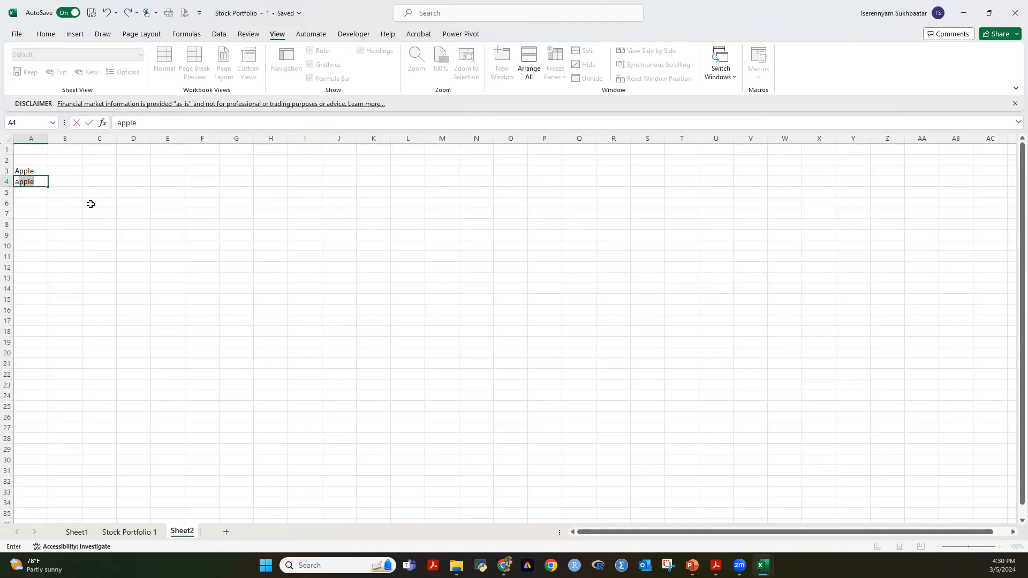
type("mazon")
key("Return")
type("m")
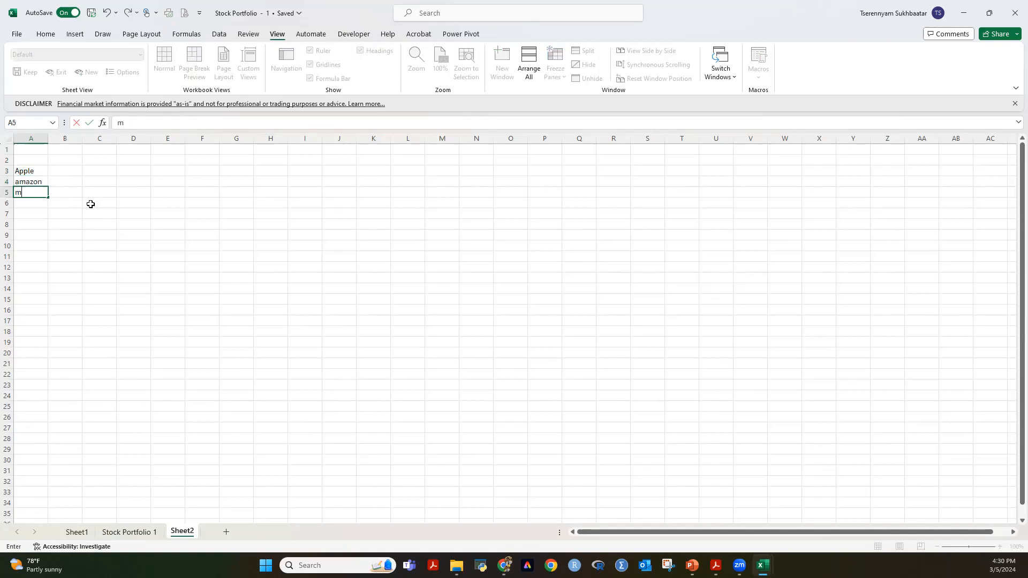
type("icrosoft")
key("Return")
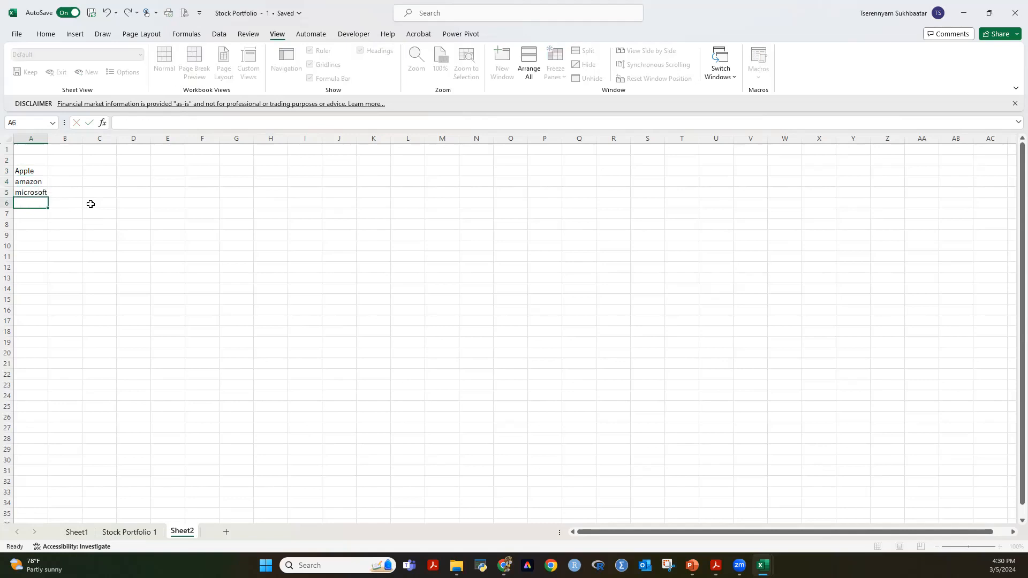
type("tesla")
key("Return")
Step: Convert the company names in A3:A6 to the Stocks data type and fit column A's width to its contents
left_click_drag(36, 170, 45, 202)
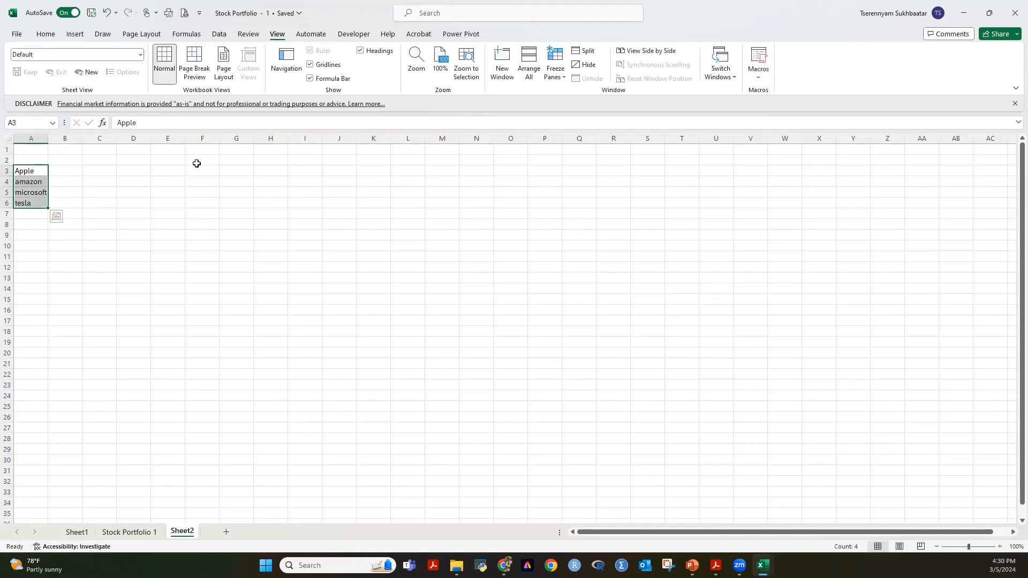
left_click(222, 36)
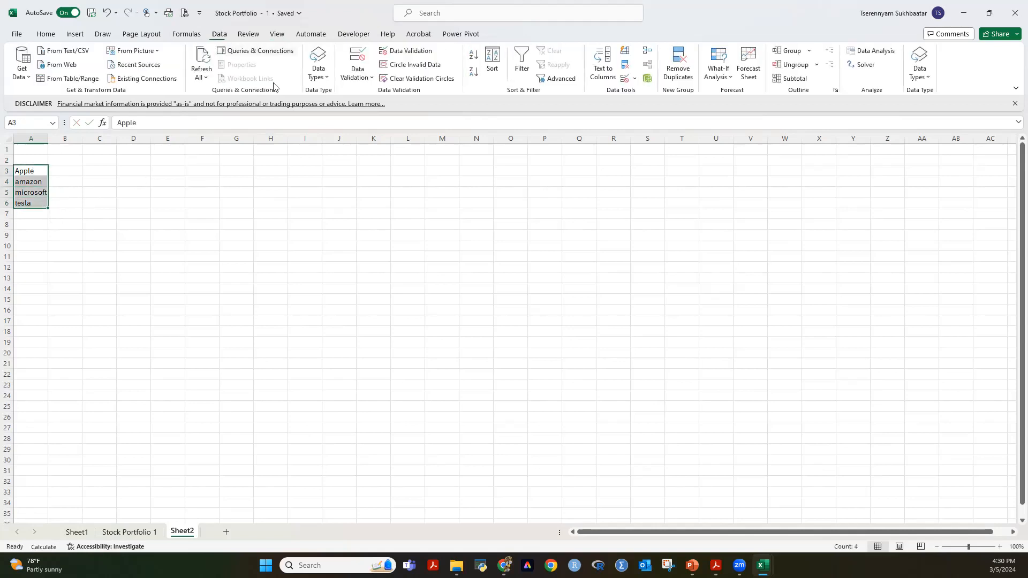
left_click(319, 63)
left_click(333, 119)
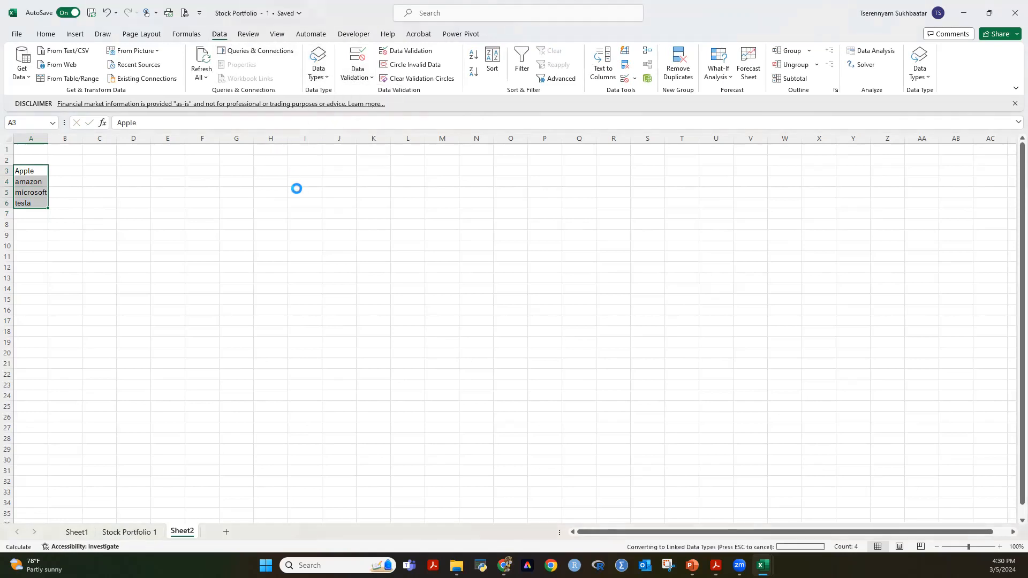
double_click(48, 138)
left_click(286, 267)
Step: Examine the data card of the Apple stock in A3, reading through its available fields
left_click(112, 171)
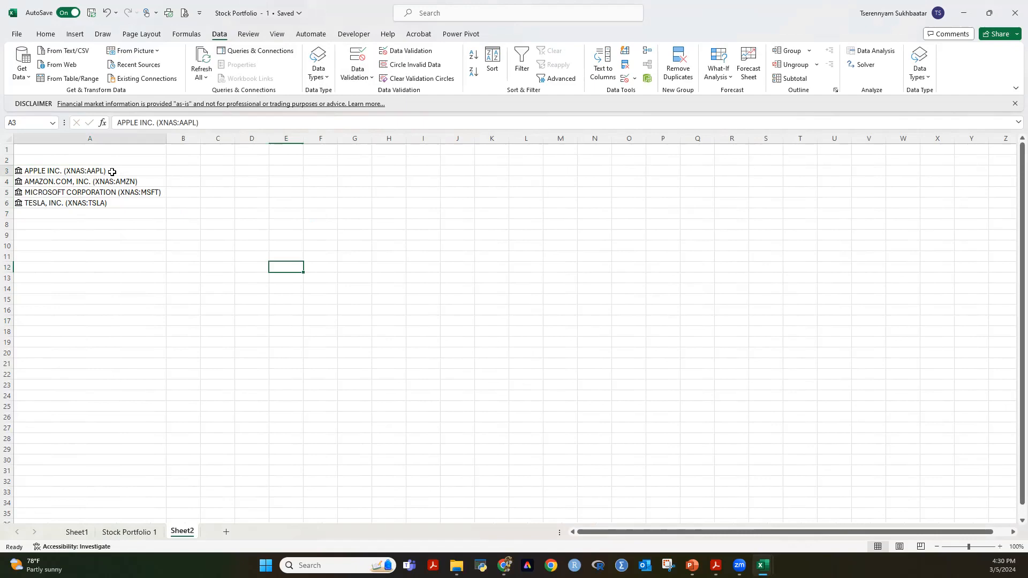
left_click(18, 171)
scroll(257, 343, "down", 3)
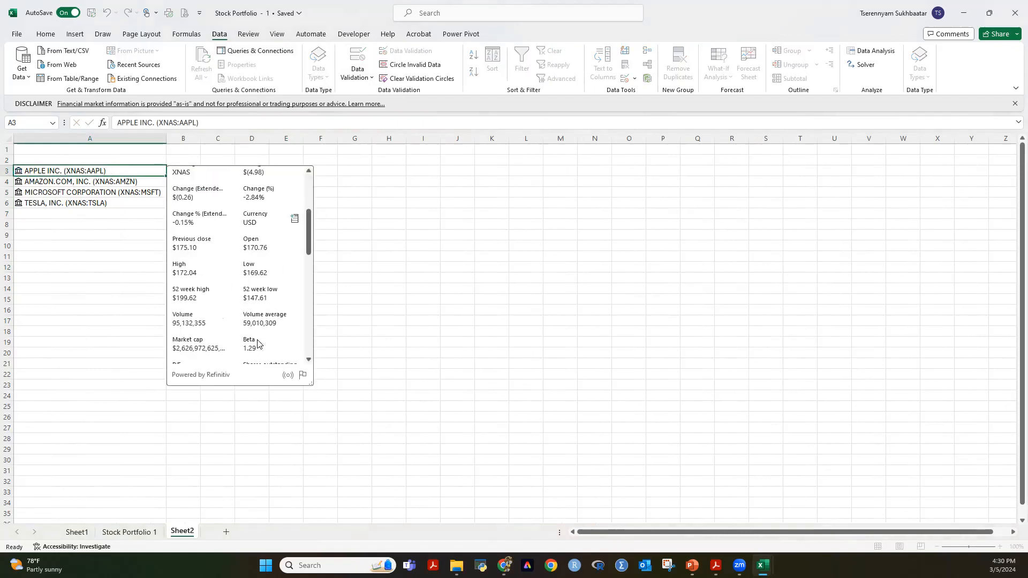
scroll(257, 344, "down", 5)
scroll(257, 343, "up", 10)
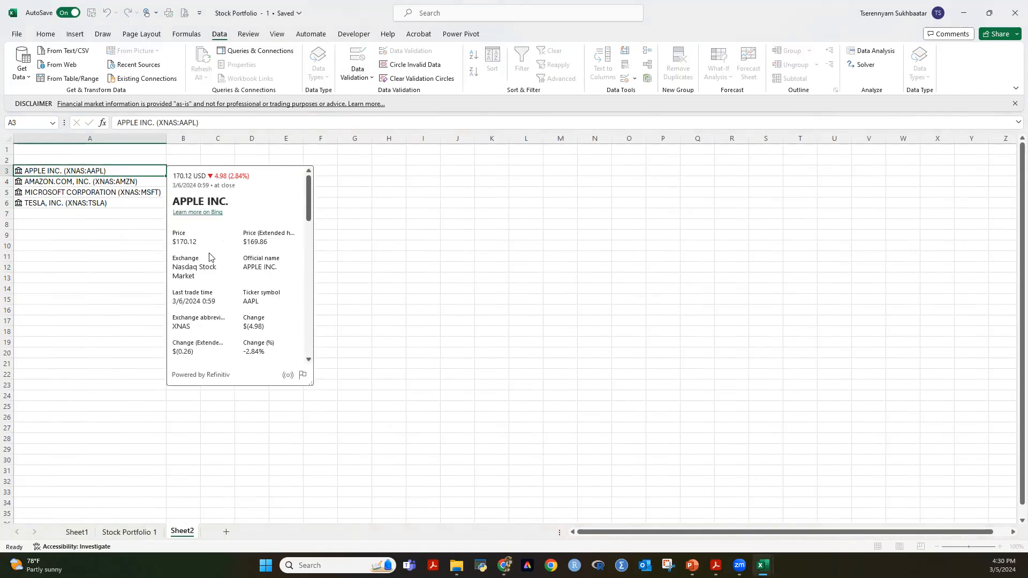
scroll(291, 343, "down", 3)
key("Escape")
Step: Try to extract the Price field from the Apple stock in A3
left_click(175, 158)
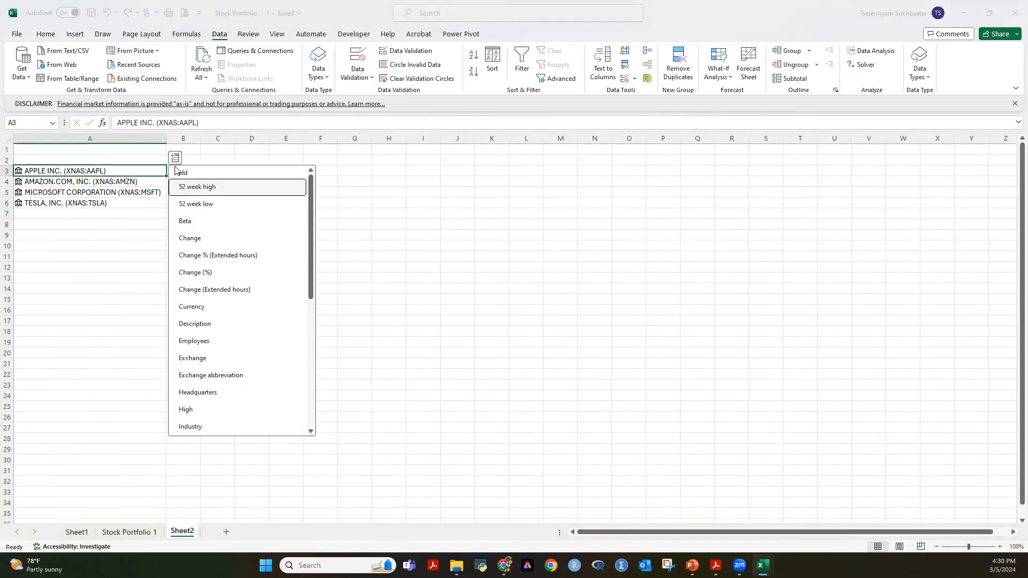
scroll(266, 289, "down", 6)
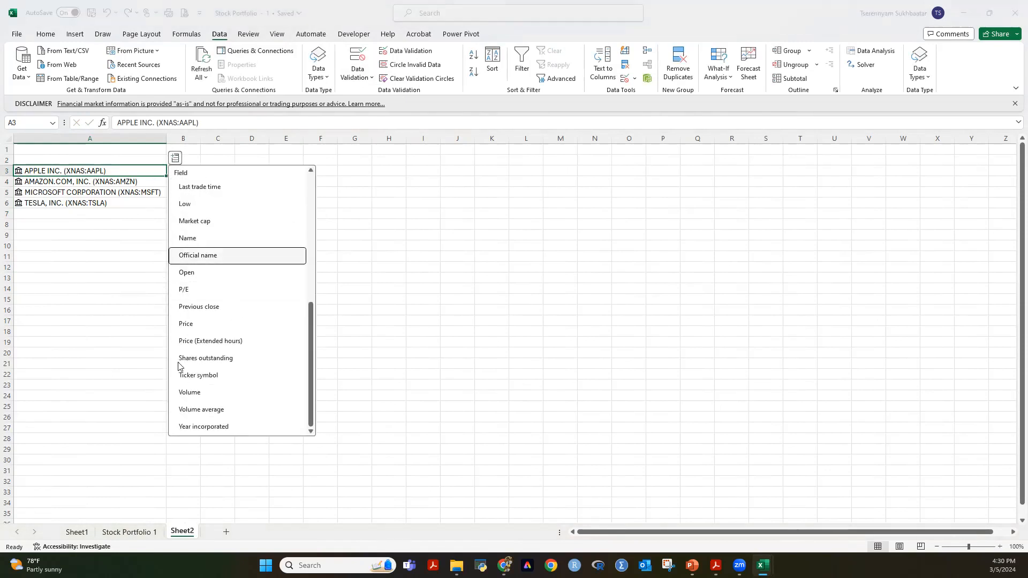
scroll(232, 335, "up", 3)
scroll(224, 335, "down", 3)
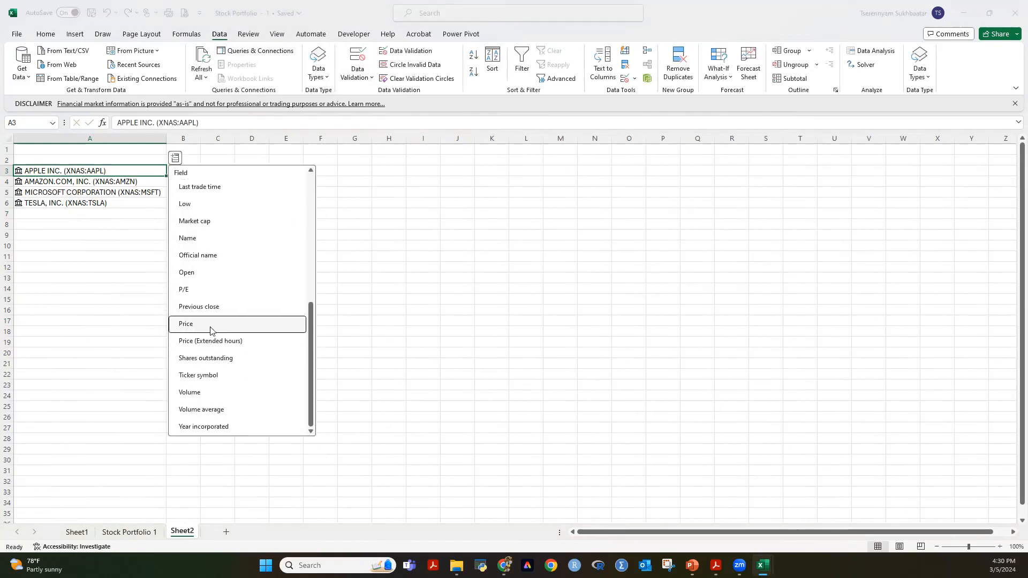
left_click(210, 325)
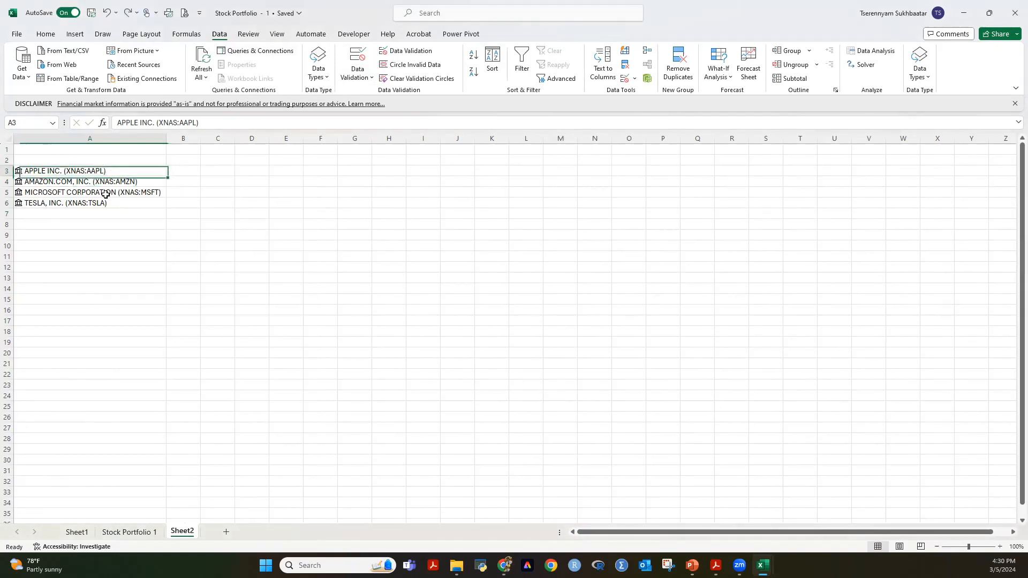
Step: Format A3:A6 as a table without existing headers in an orange medium style, and name its column Stock
left_click(46, 33)
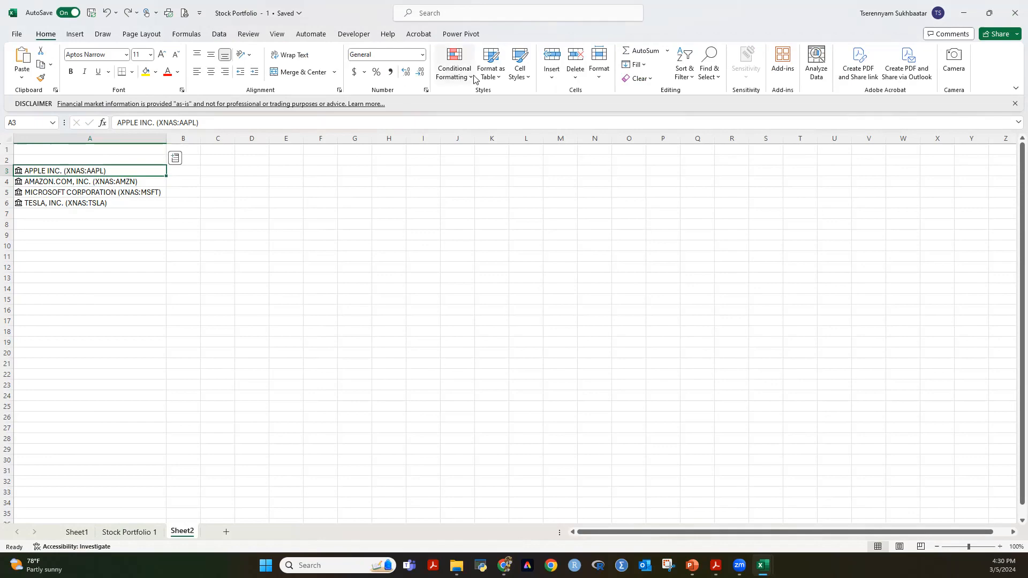
left_click(490, 64)
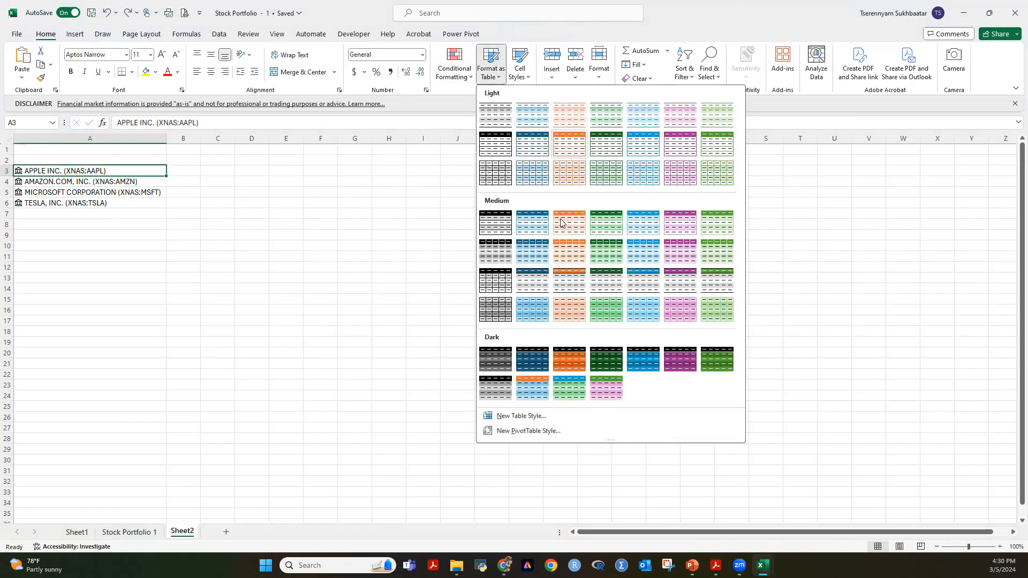
left_click(579, 276)
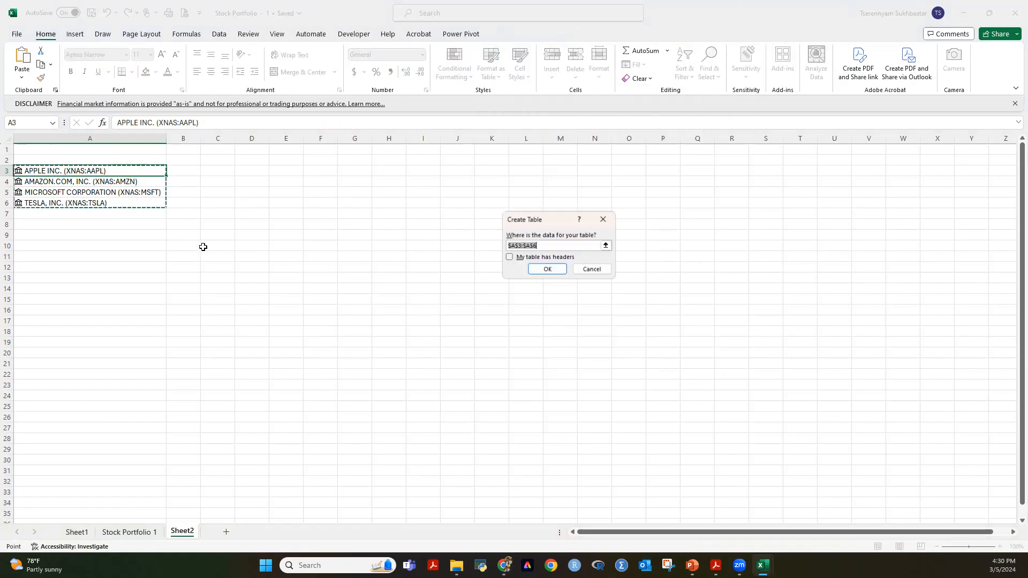
left_click(540, 268)
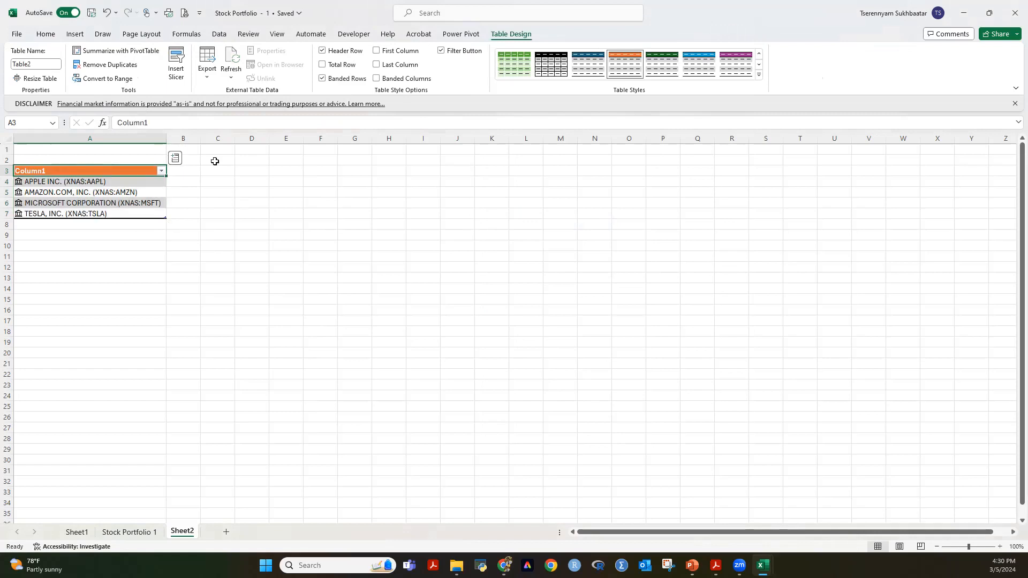
type("Stock")
key("Return")
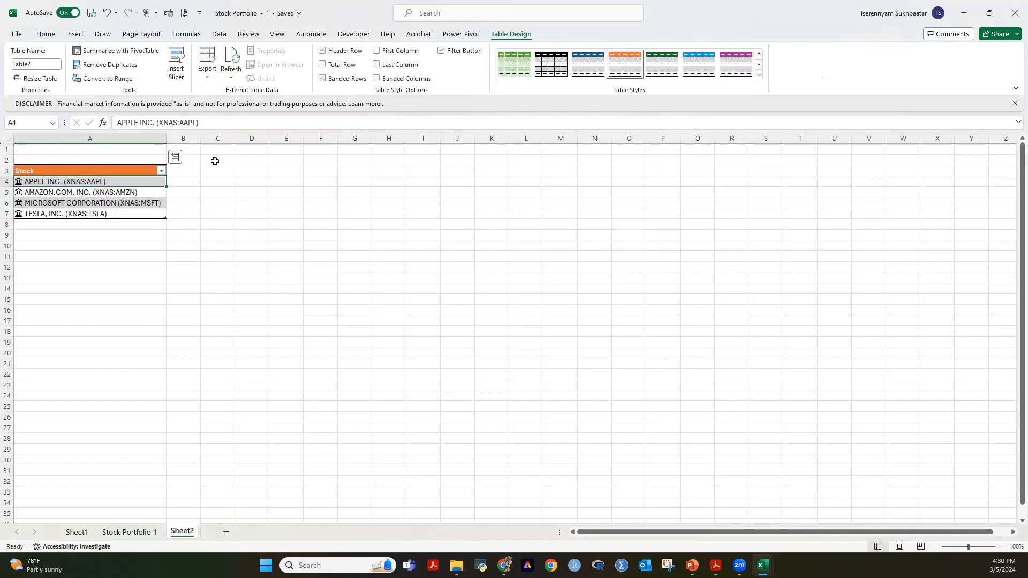
Step: Add a Price column in B3 that pulls the Price field for every stock in the table
left_click(180, 169)
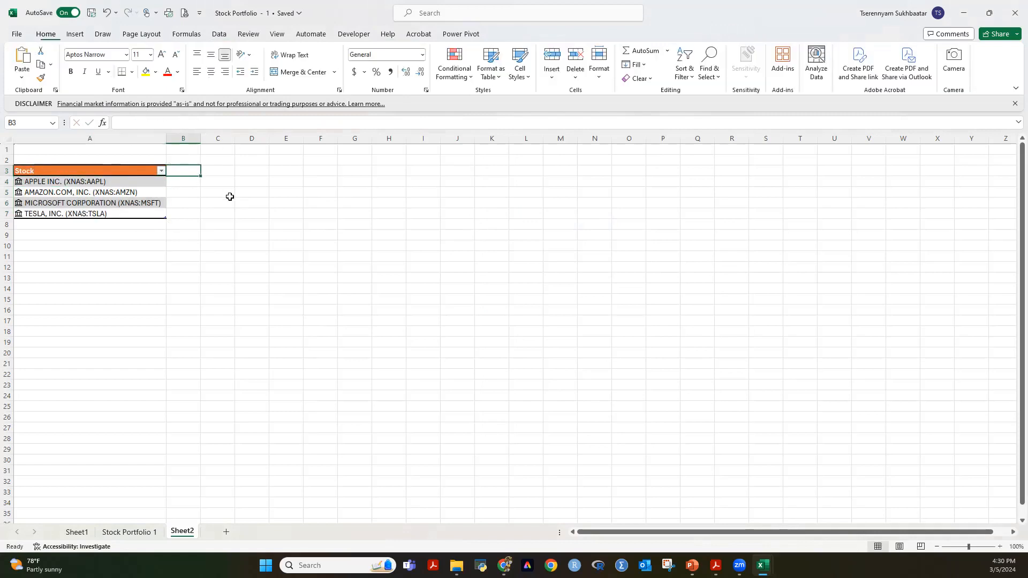
type("Price")
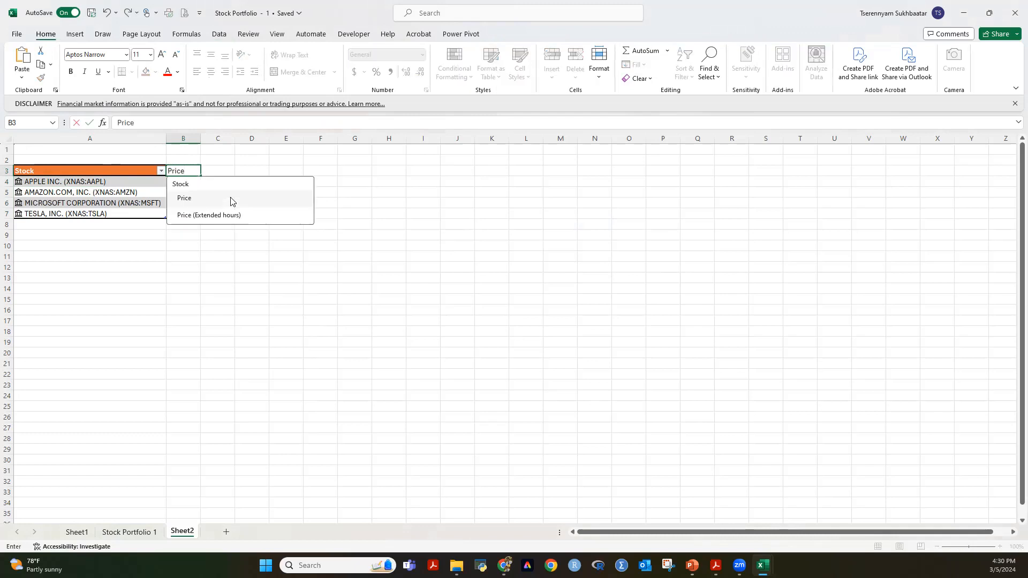
left_click(204, 206)
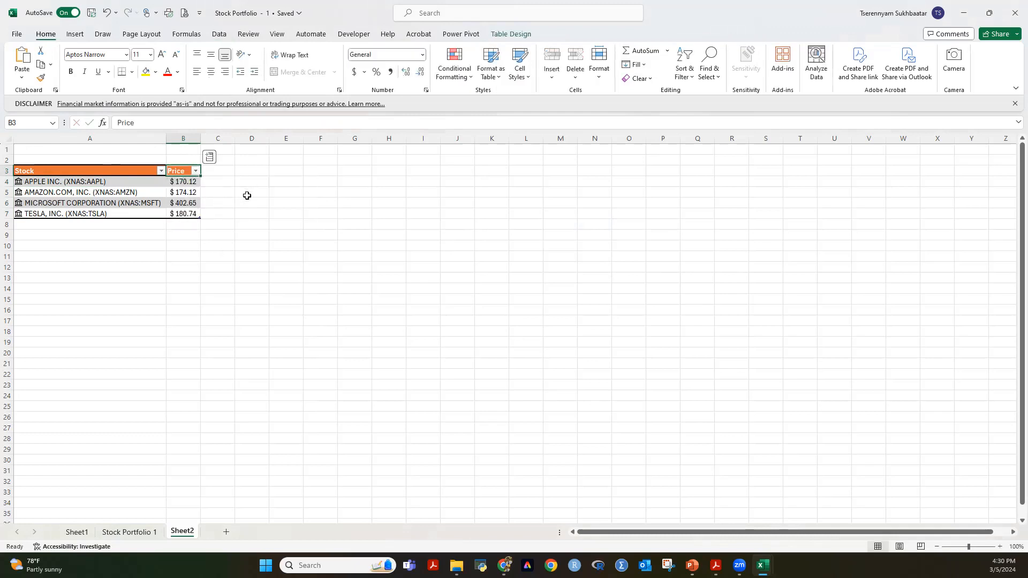
Step: Add a third table column in C3 with the header Bought price
left_click(218, 171)
type("Bought")
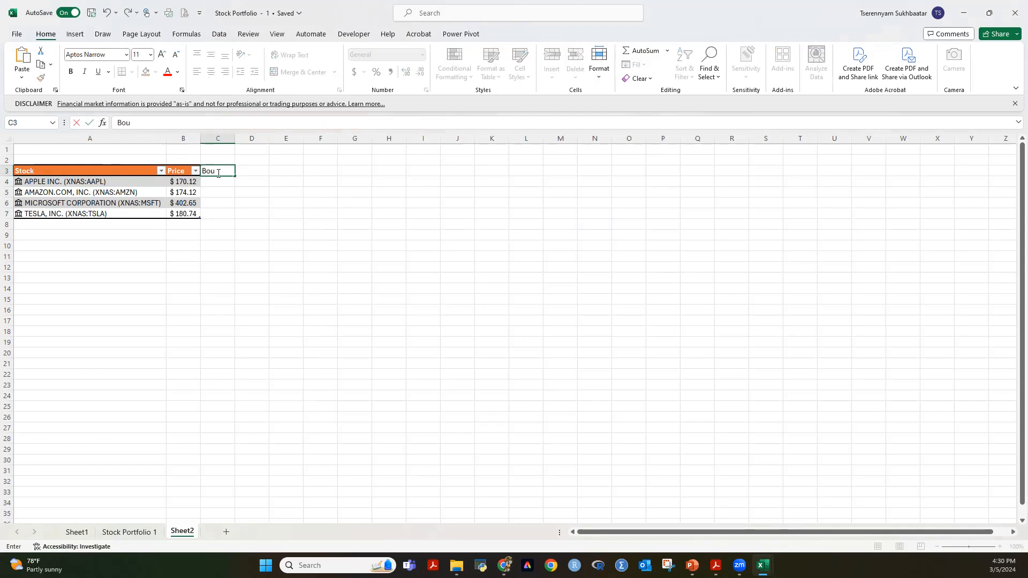
key("Return")
left_click(218, 173)
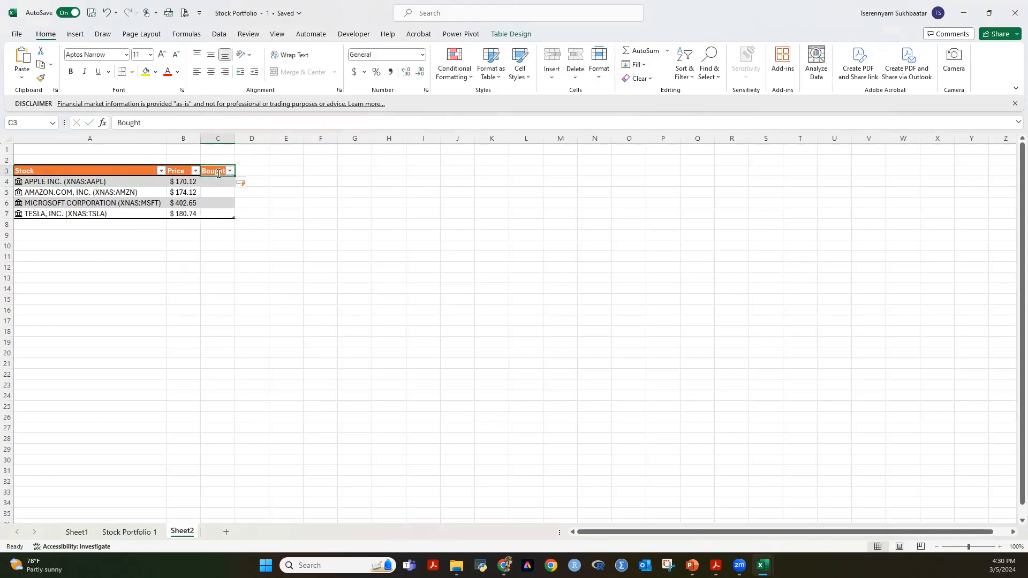
type("2")
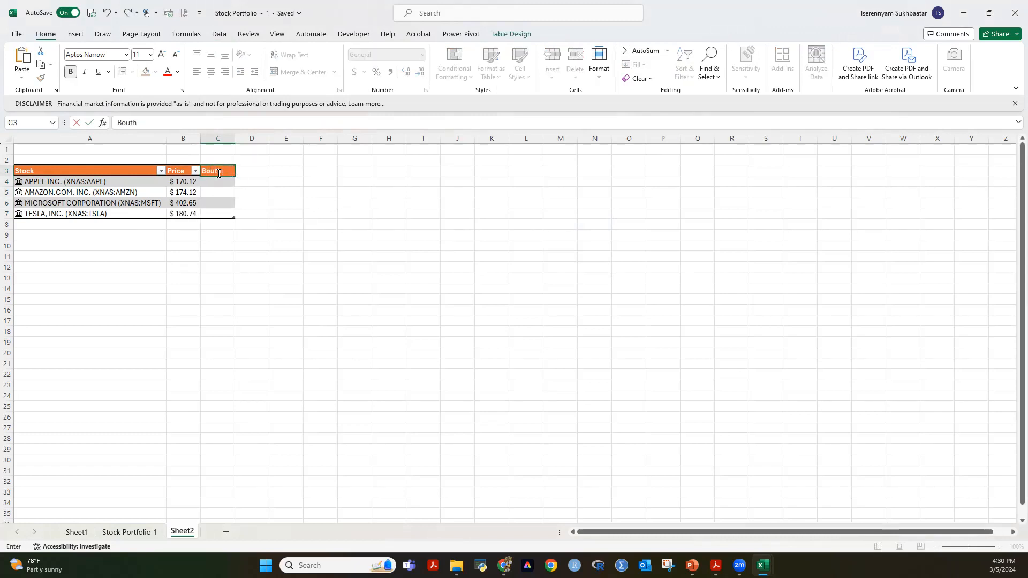
type("t price")
key("Return")
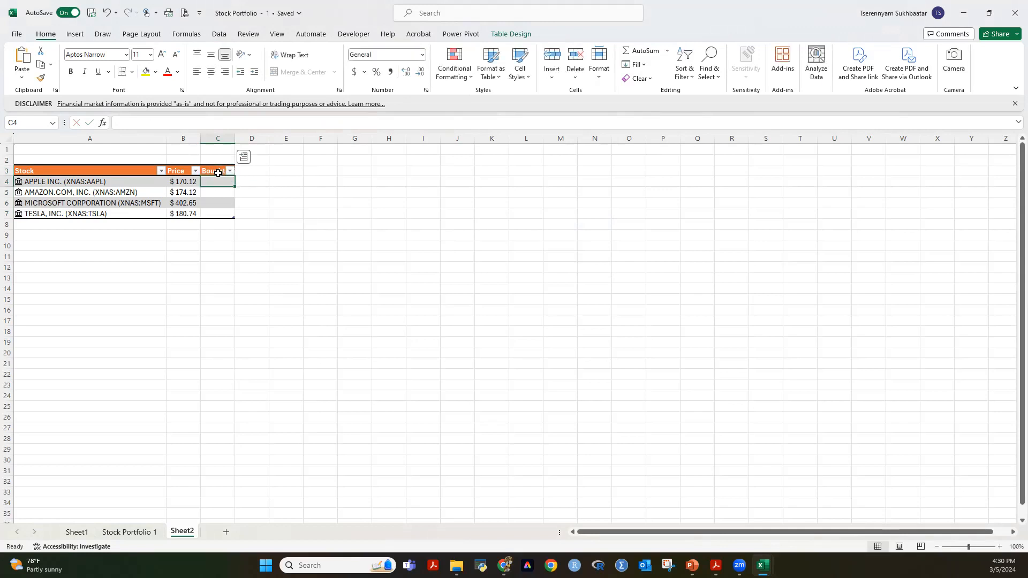
Step: Add two more table columns with the headers # of shares in D3 and Total cost in E3
left_click(254, 169)
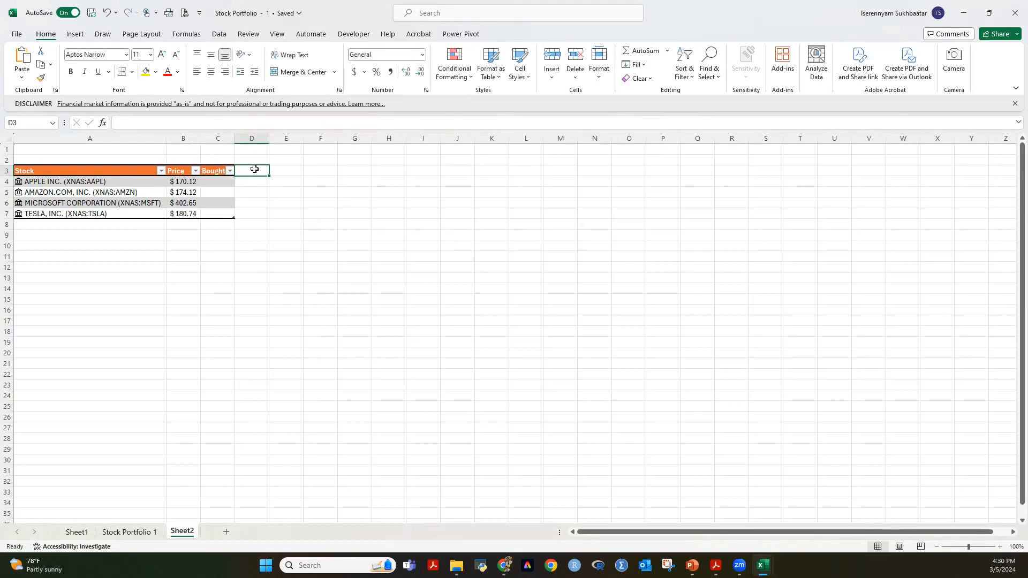
type("# of shares")
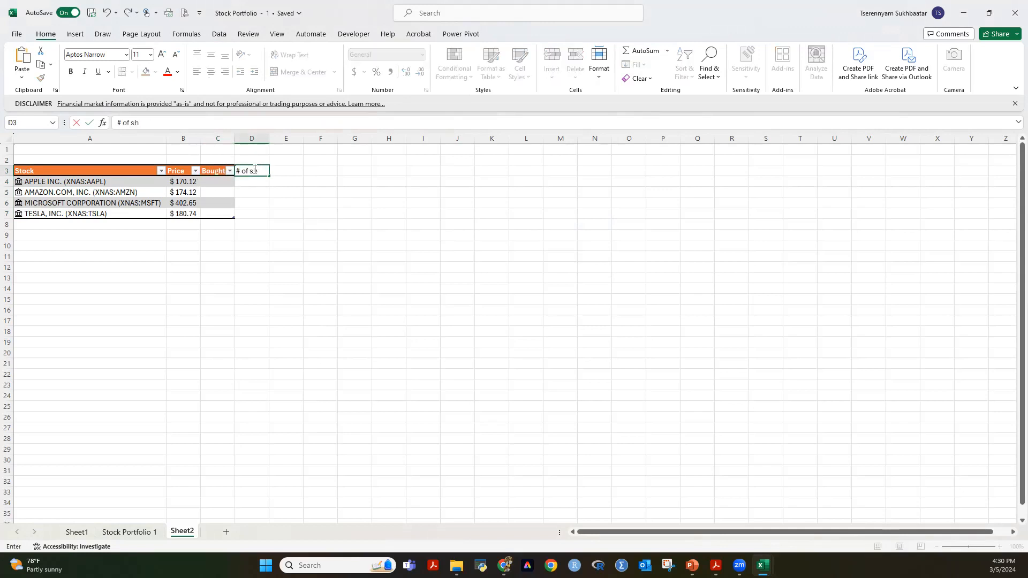
key("Return")
key("Up")
key("Right")
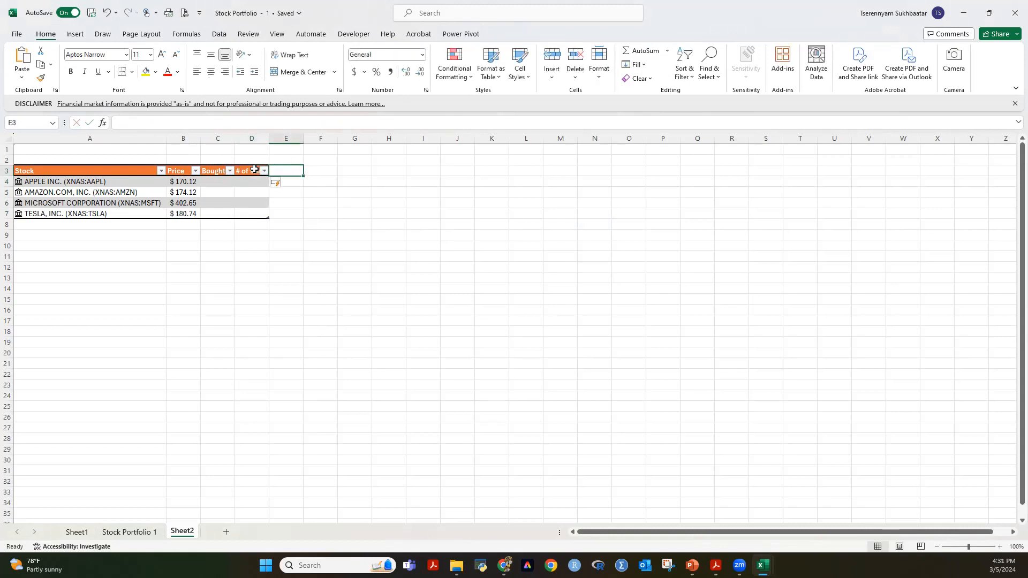
type("Total")
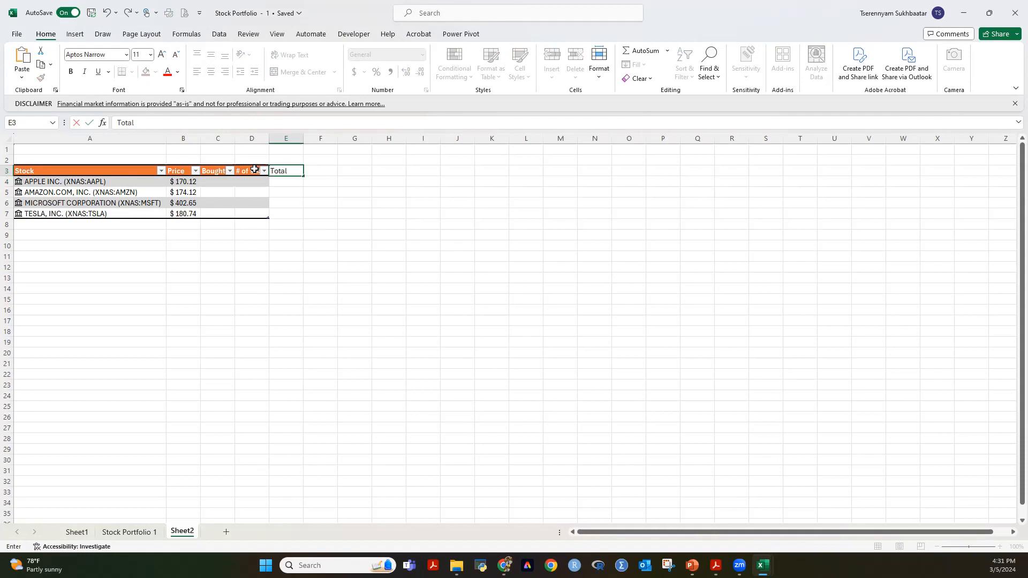
type(" cost")
key("Return")
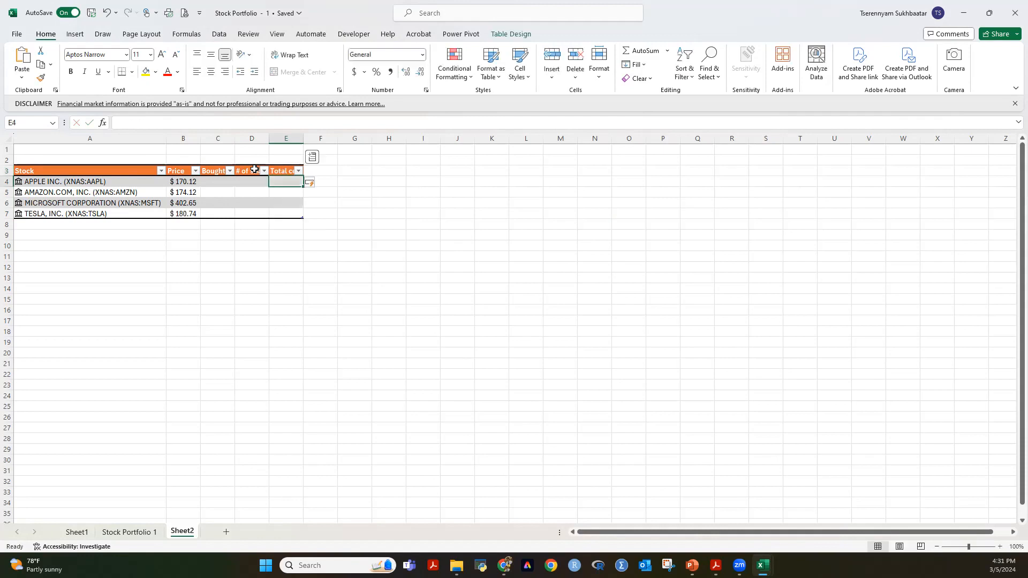
Step: Add the table headers Stock Value in F3 and Gain/Loss in G3
type("S")
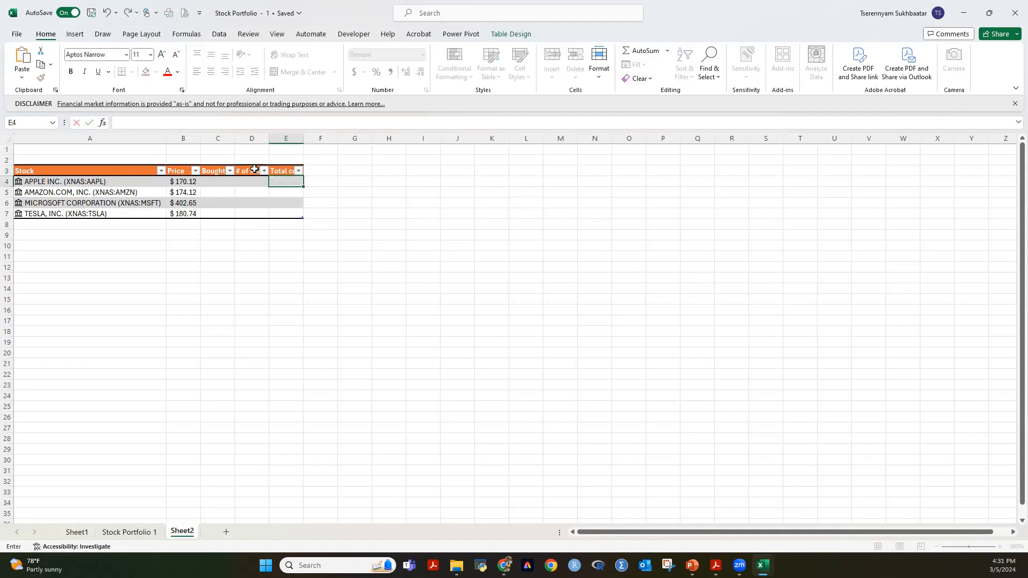
key("Right")
key("Up")
key("Up")
key("Down")
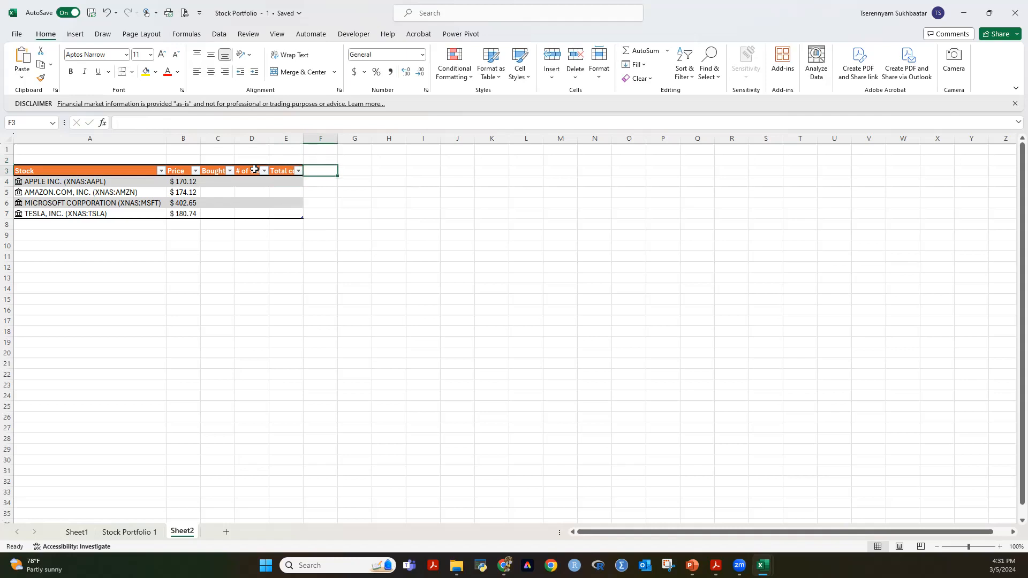
type("Stock Val")
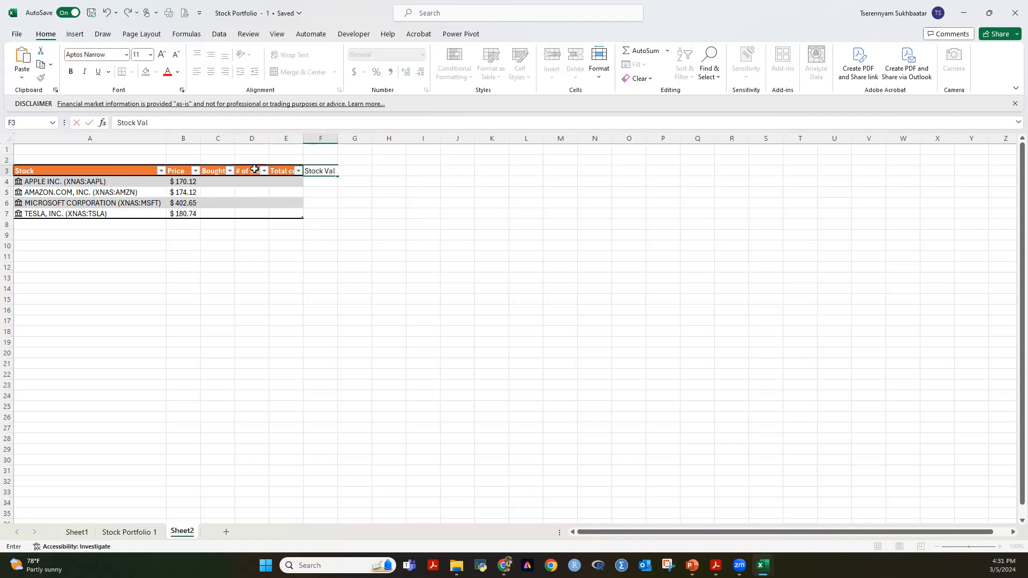
key("Tab")
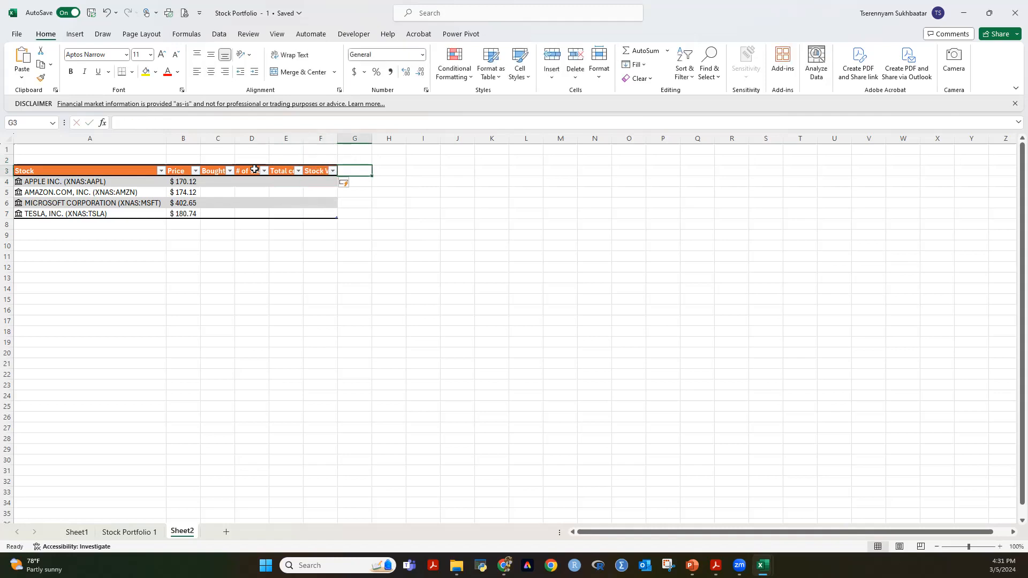
type("Gani")
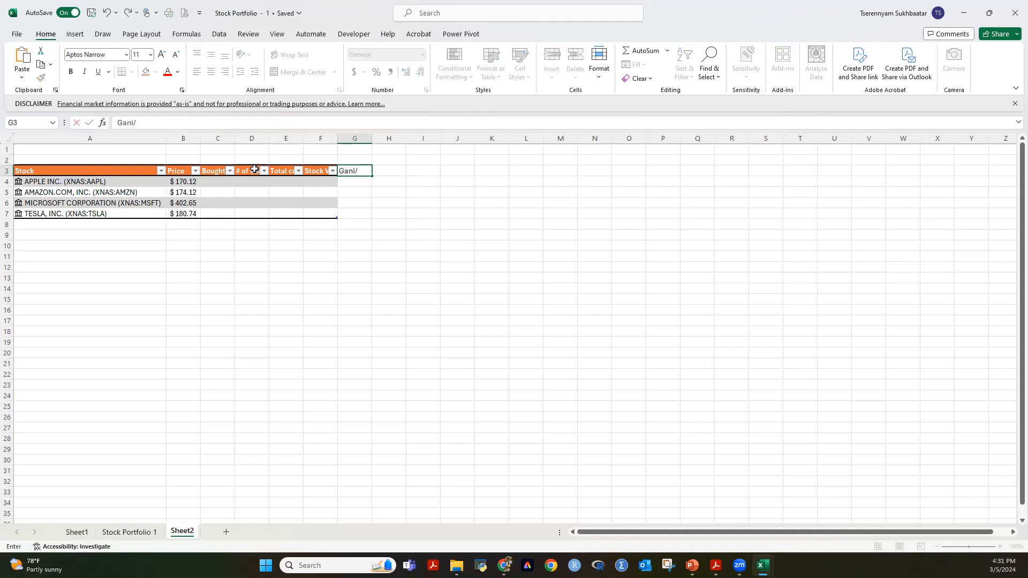
type("/Loss")
key("Return")
Step: Autofit the widths of columns B through G to their contents
left_click_drag(192, 138, 356, 138)
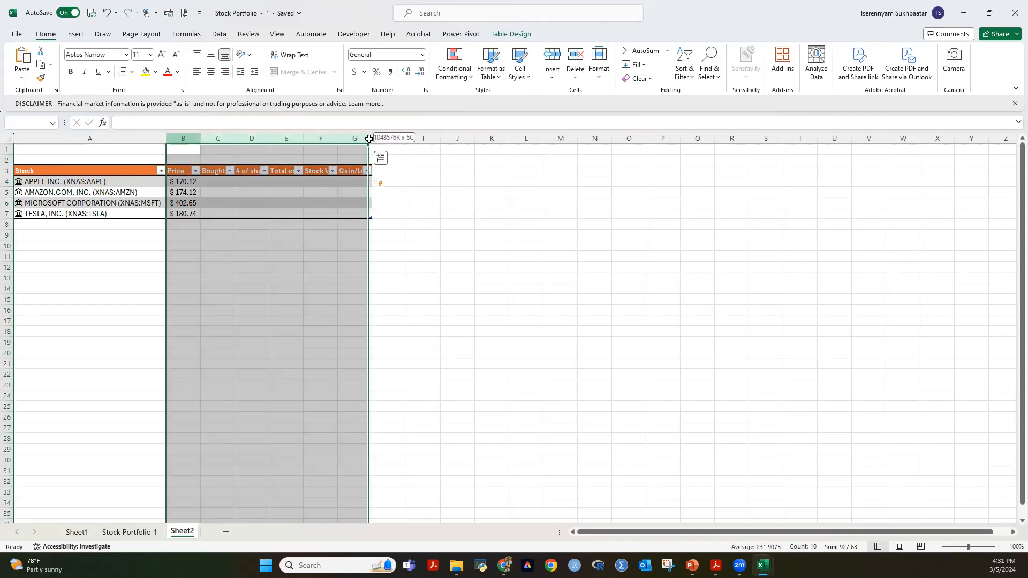
double_click(372, 138)
left_click(244, 198)
left_click(236, 181)
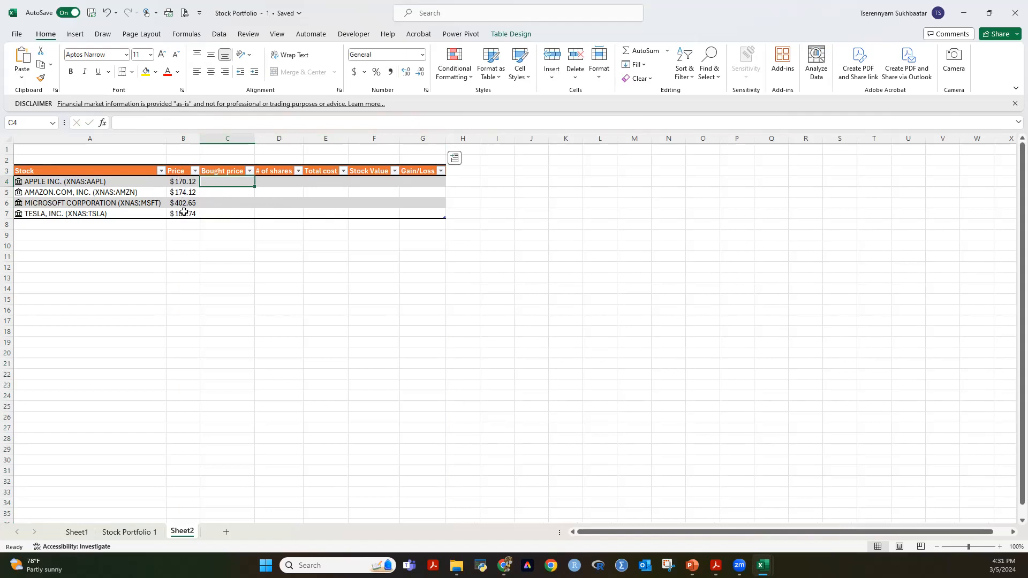
left_click_drag(184, 212, 183, 182)
left_click(141, 182)
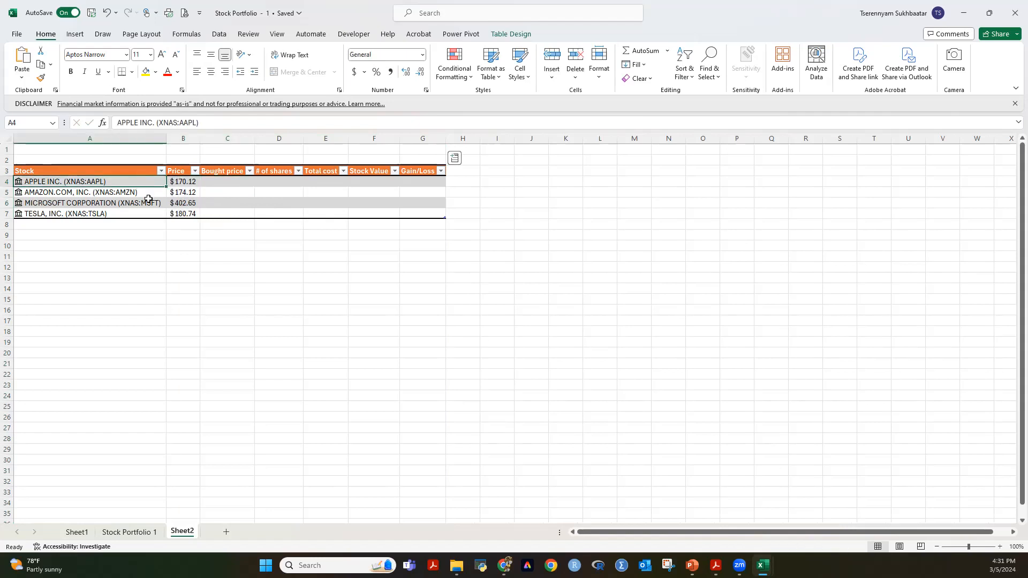
Step: Enter the bought prices 175, 173, 400 and 181 in C4:C7 and format them as dollar accounting values
left_click(213, 184)
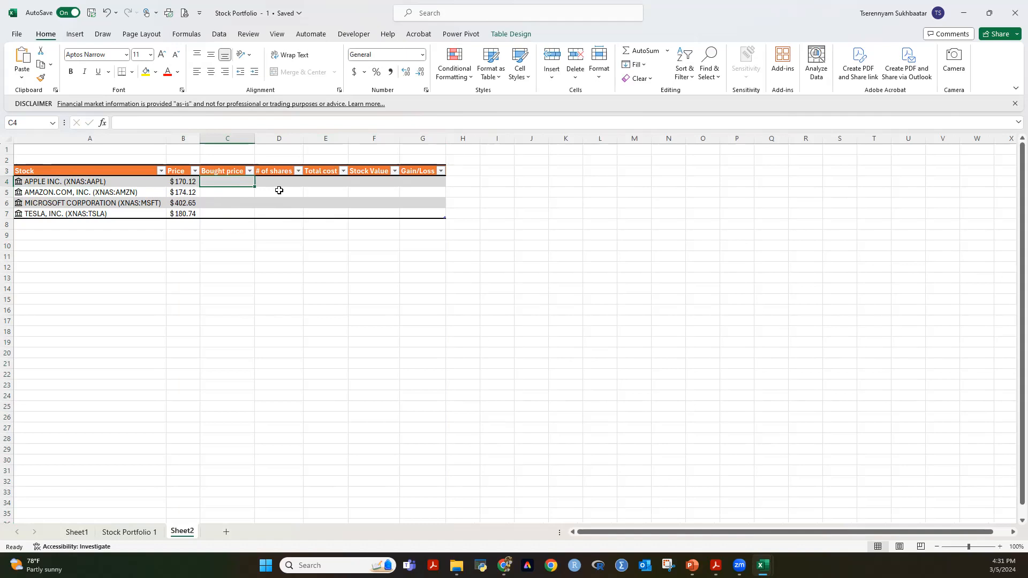
type("175")
key("Return")
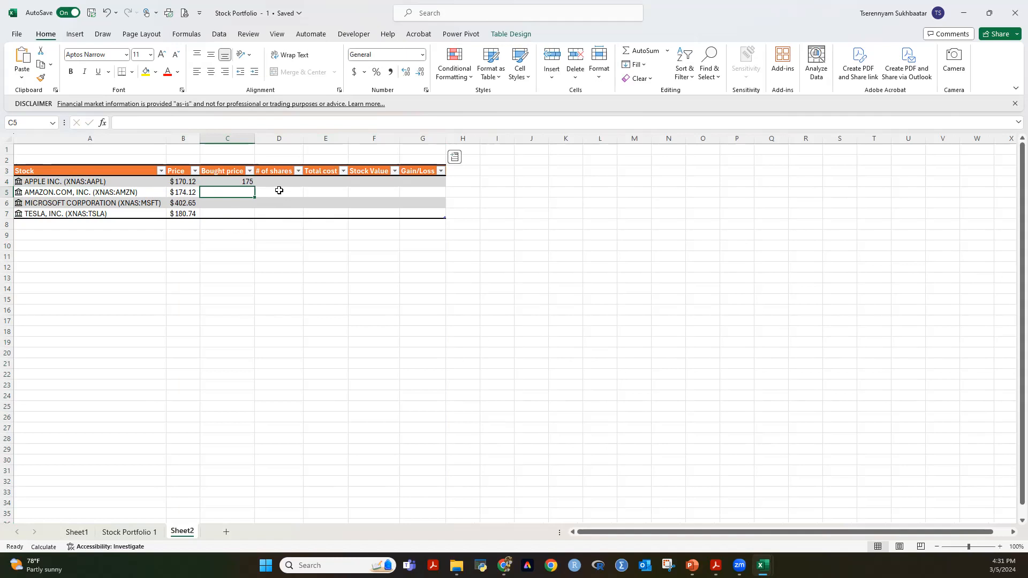
type("173")
key("Return")
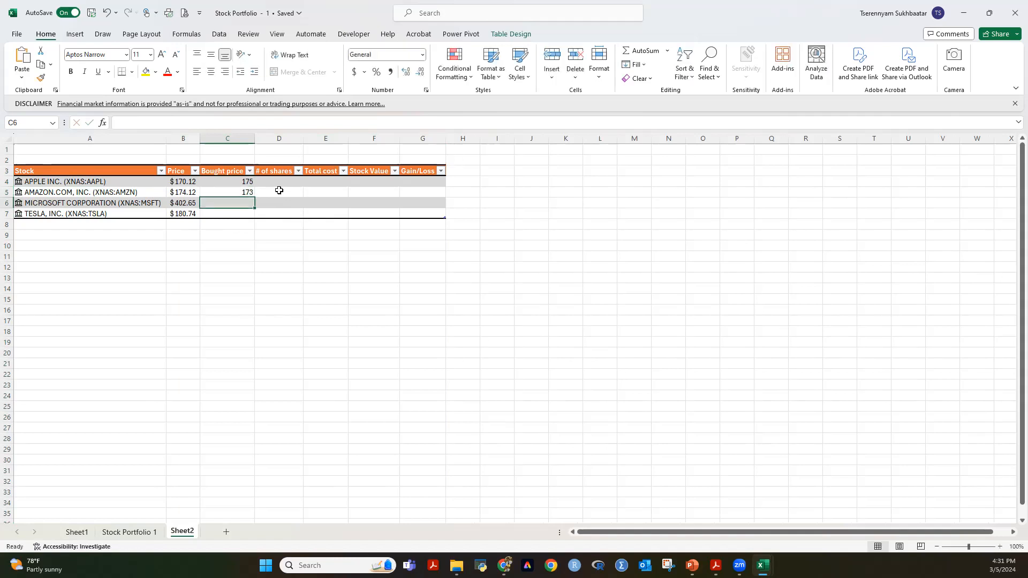
type("3")
key("BackSpace")
type("400")
key("Return")
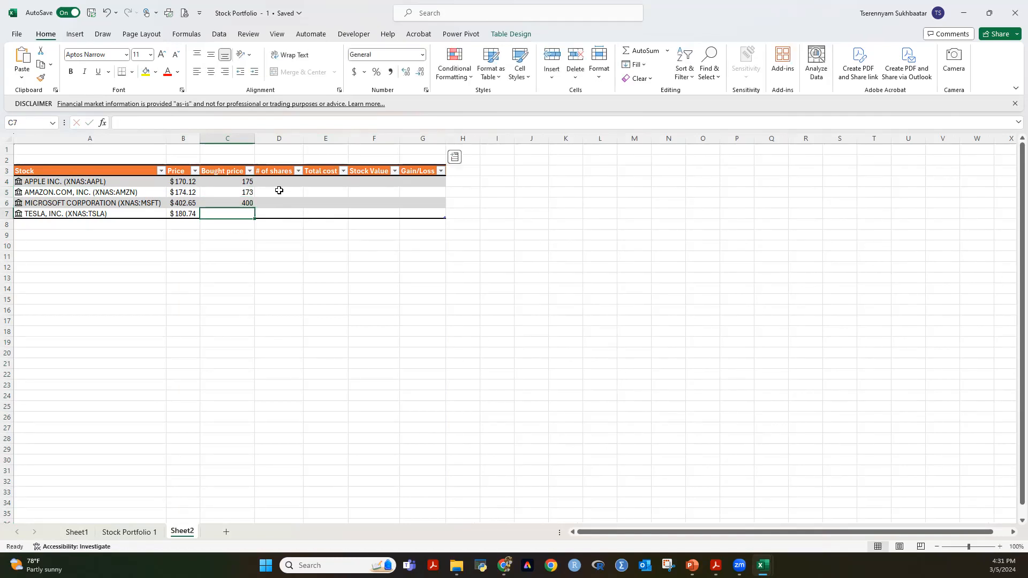
type("181")
key("Return")
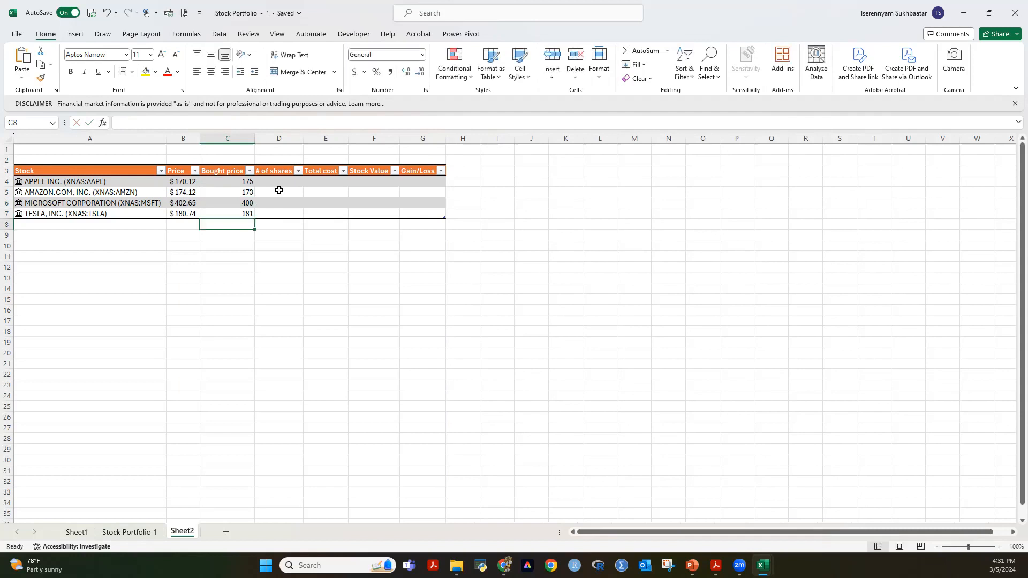
left_click_drag(236, 179, 239, 211)
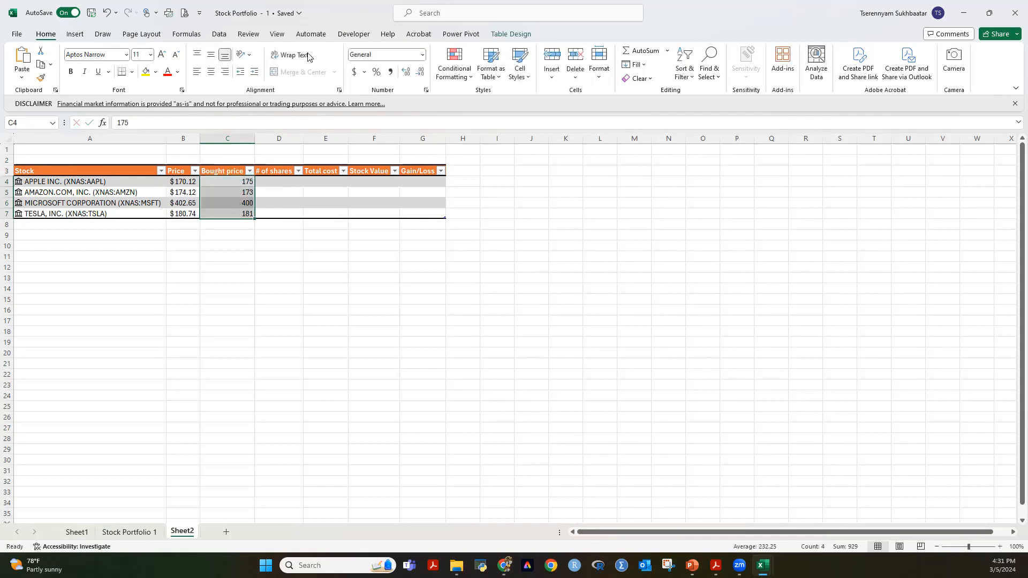
left_click(354, 72)
Step: Enter the share counts 20, 30, 50 and 10 in D4:D7
left_click(274, 183)
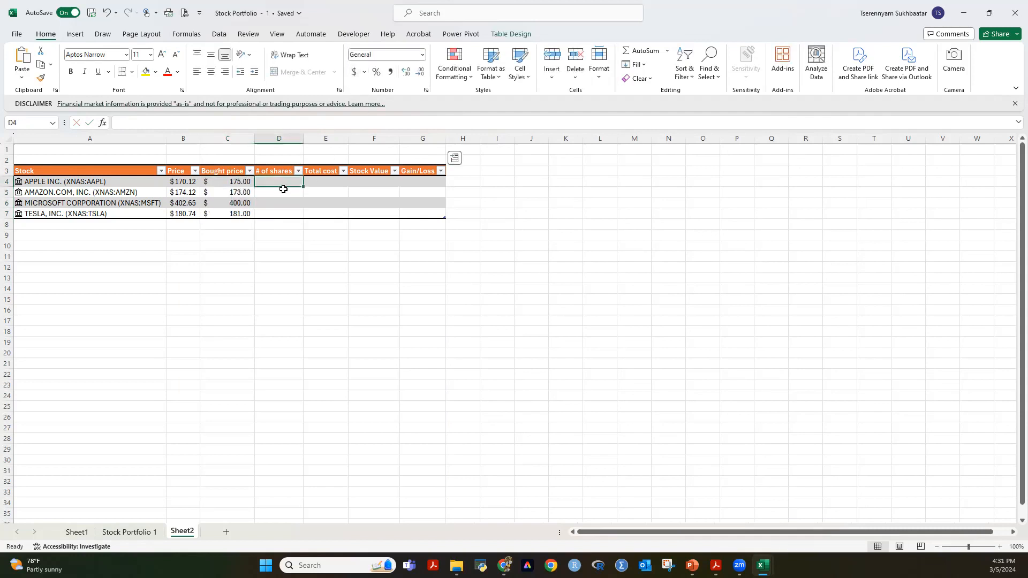
type("20")
key("Return")
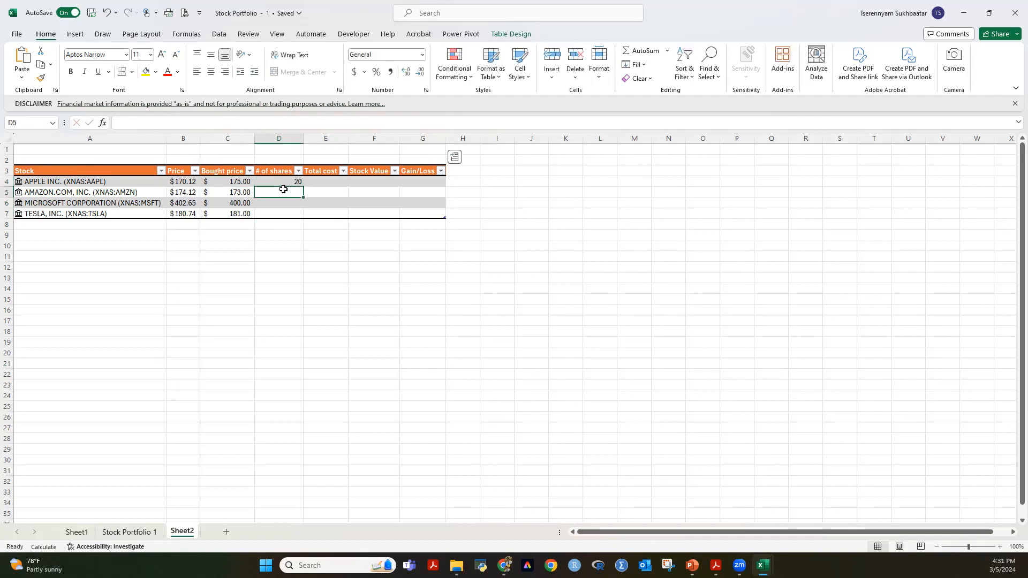
type("30")
key("Return")
type("50")
key("Return")
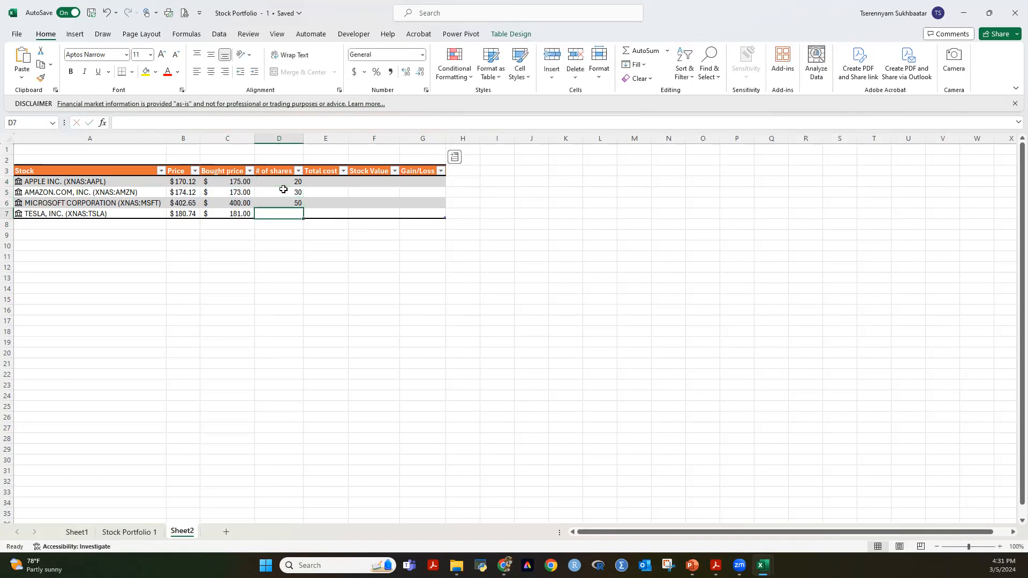
type("10")
key("Return")
Step: Fill the Total cost column with a formula in E4 multiplying Bought price by # of shares
key("Right")
key("Up")
key("Up")
key("Up")
key("Up")
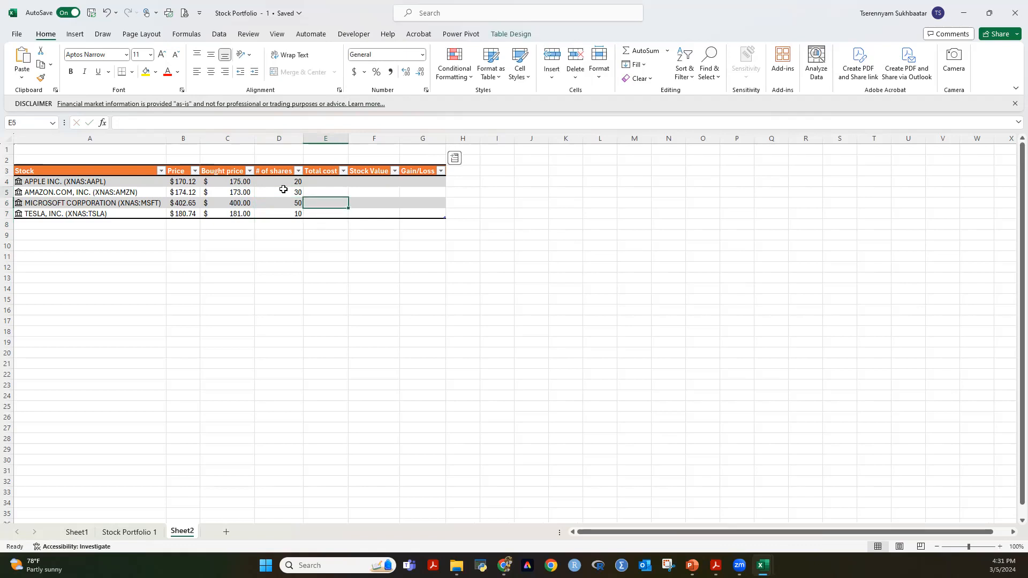
type("=")
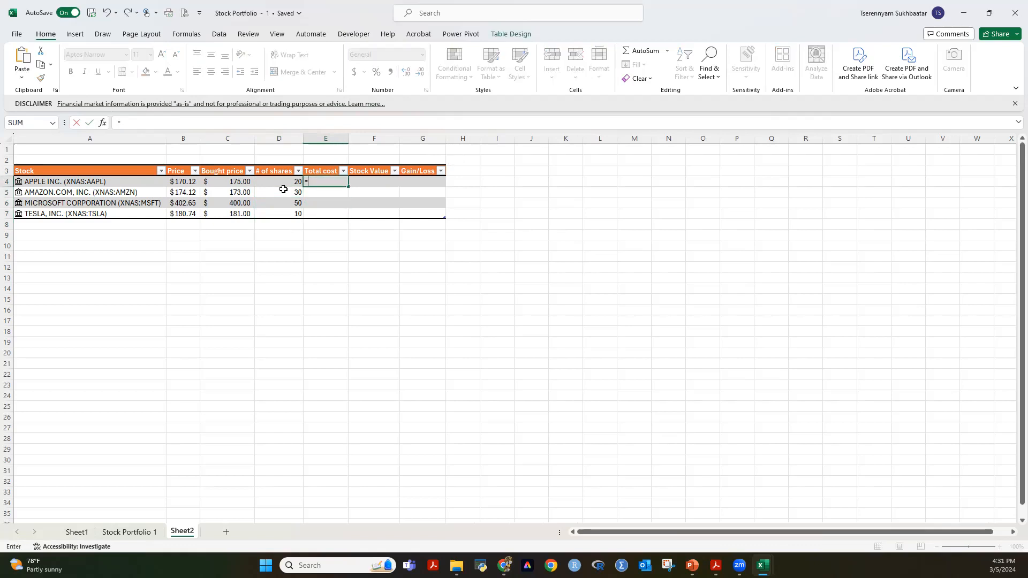
key("Left")
key("Left")
key("Left")
key("Right")
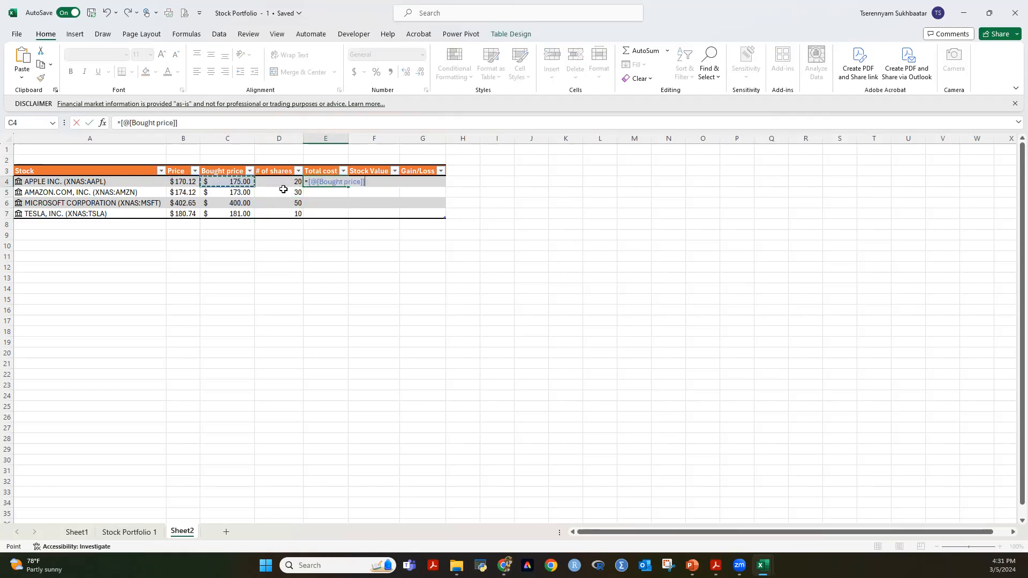
type("*")
key("Left")
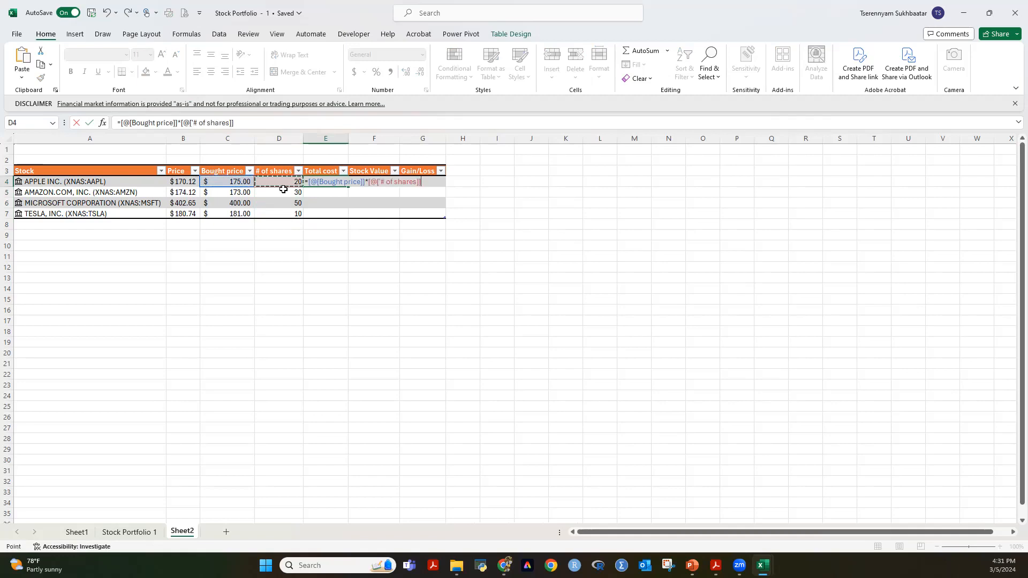
key("Return")
key("Up")
key("Right")
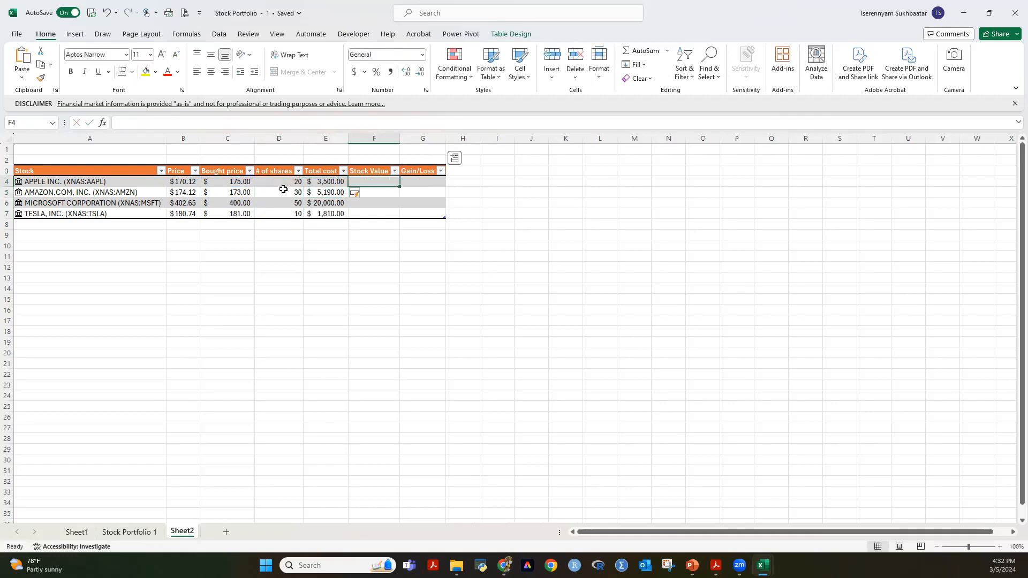
Step: Autofit the Price column so its values fit at the enlarged zoom
left_click(291, 272)
scroll(291, 271, "up", 1, "ctrl")
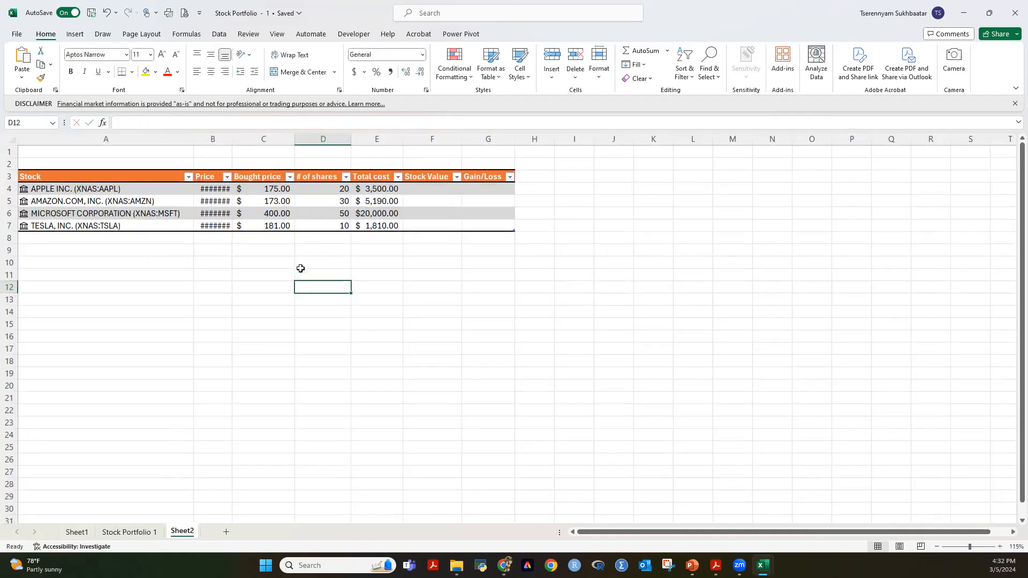
double_click(233, 144)
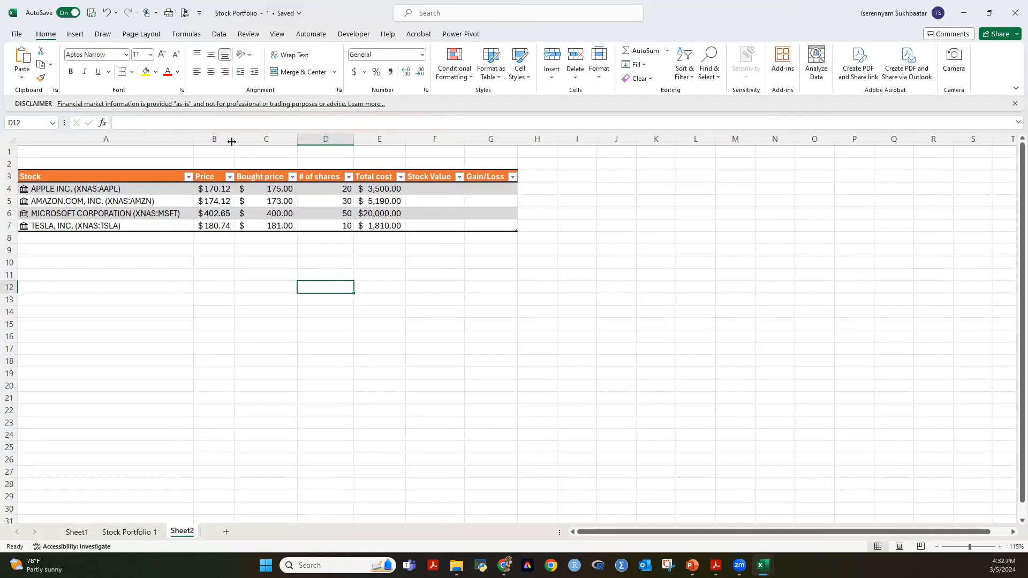
left_click(319, 296)
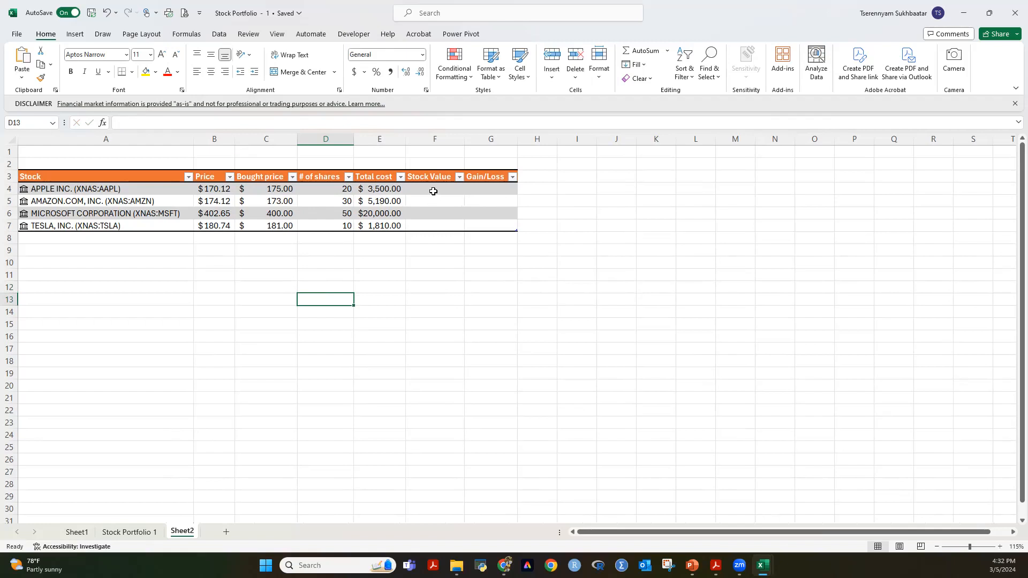
Step: Fill the Stock Value column with a formula in F4 multiplying # of shares by Price, and autofit the column
left_click(458, 192)
type("=")
key("Left")
key("Left")
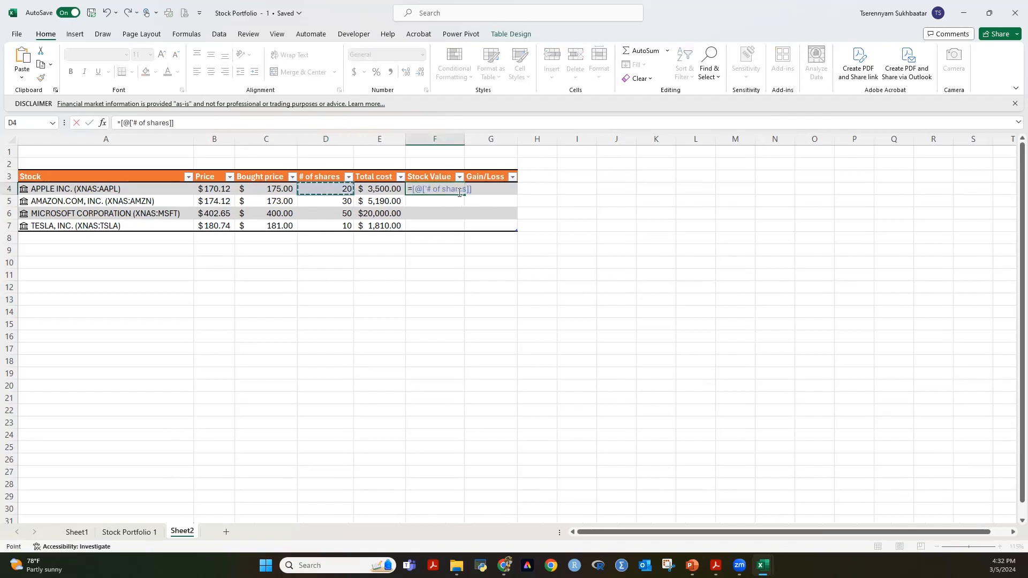
type("*")
key("Left")
key("Left")
key("Left")
key("Left")
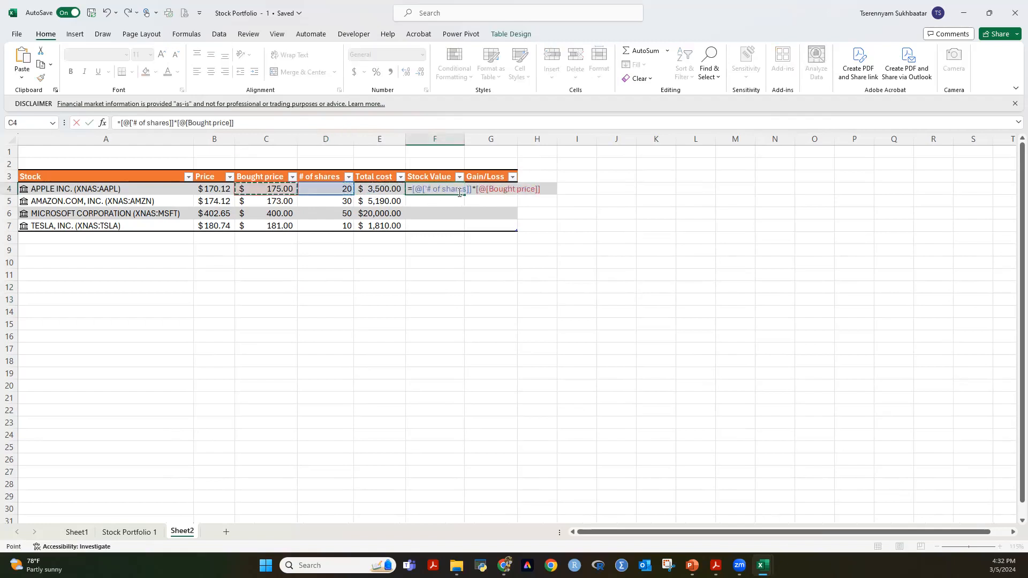
key("Return")
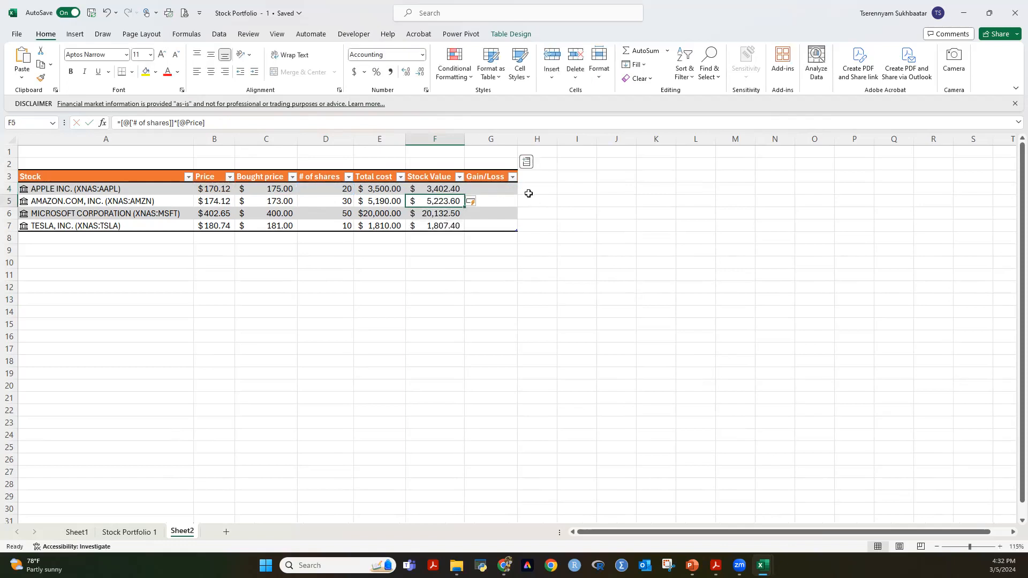
double_click(464, 140)
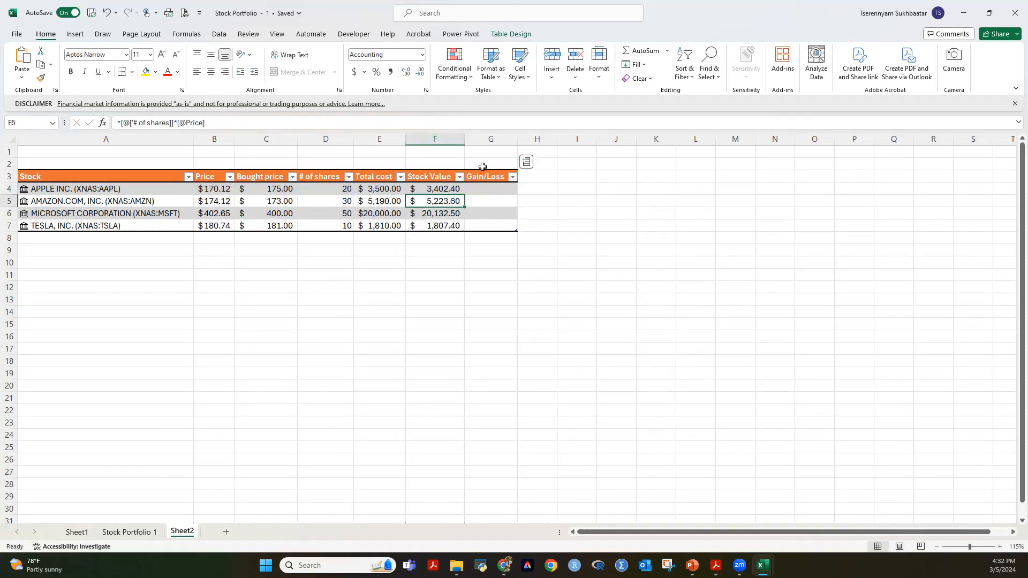
left_click(586, 270)
Step: Fill the Gain/Loss column with a formula in G4 subtracting Total cost from Stock Value, and widen the column slightly
left_click(495, 190)
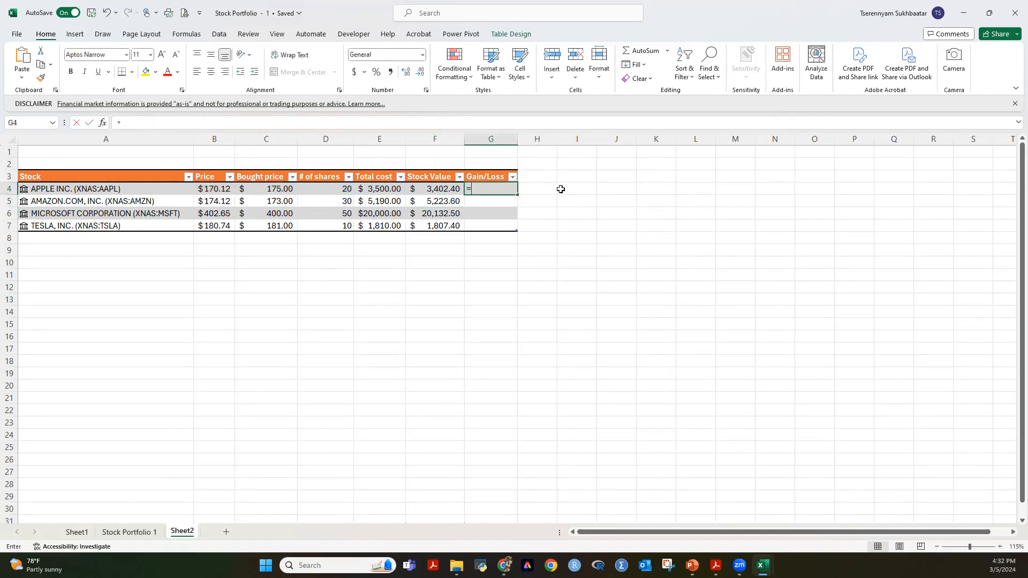
type("=")
key("Left")
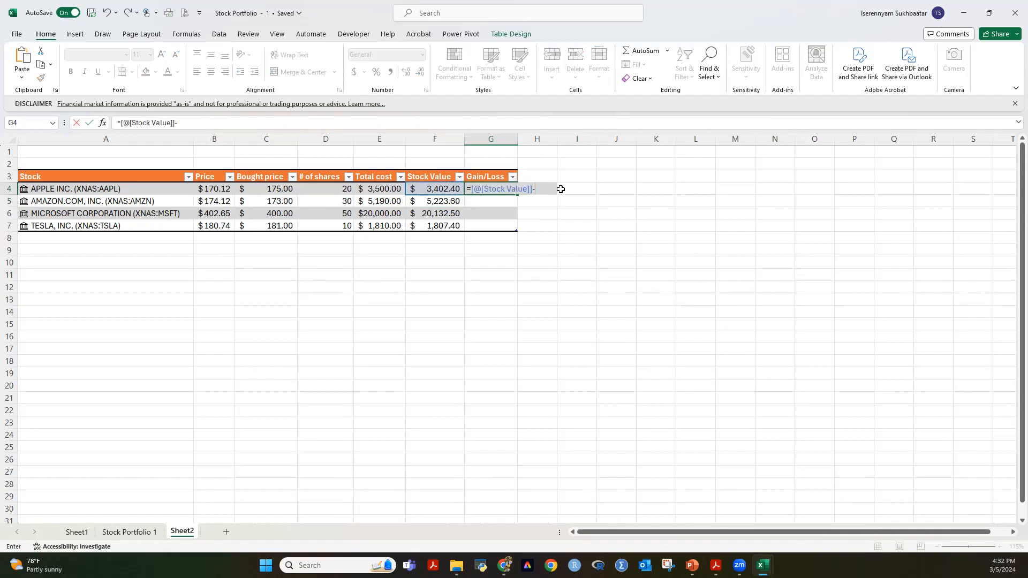
type("-")
key("Left")
key("Left")
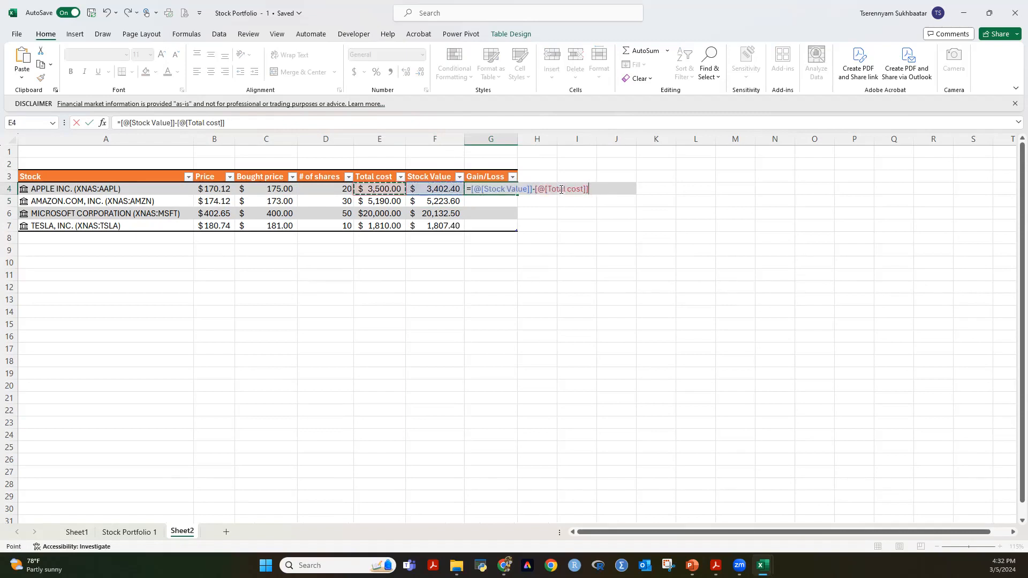
key("Return")
left_click(602, 212)
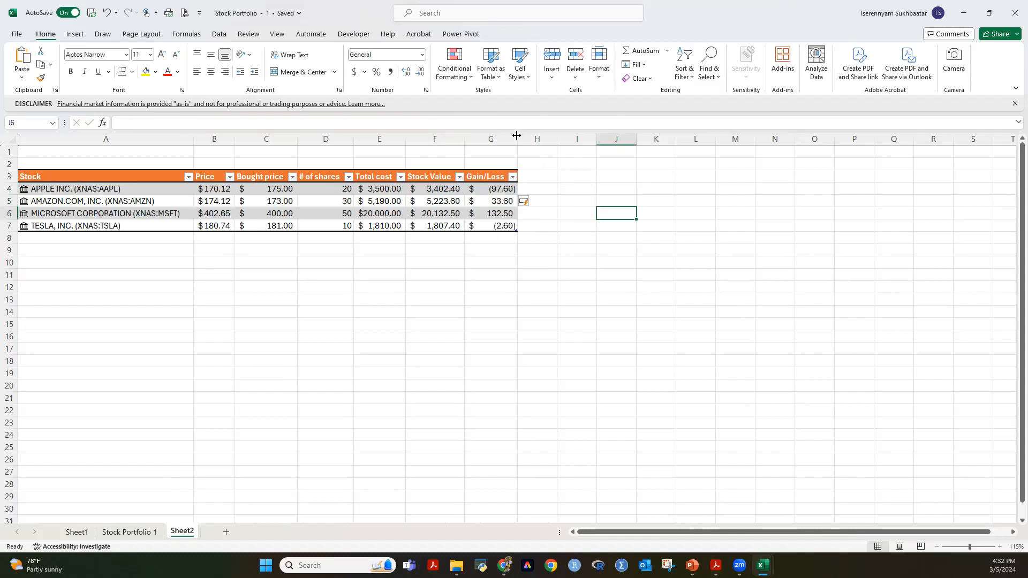
left_click_drag(517, 139, 530, 139)
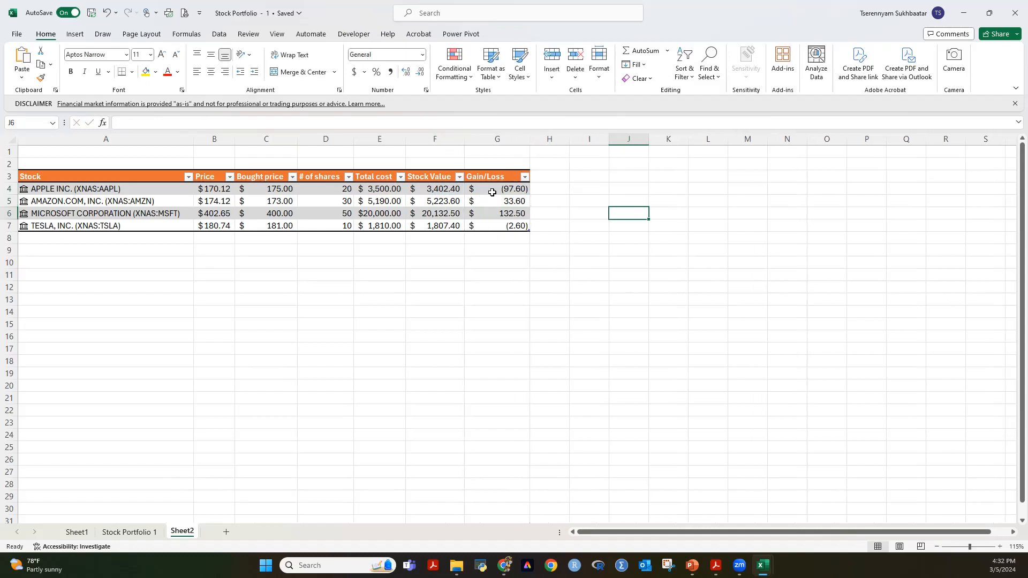
Step: Highlight Gain/Loss values in G4:G7 that are less than 0 with Light Red Fill with Dark Red Text
left_click_drag(490, 191, 493, 228)
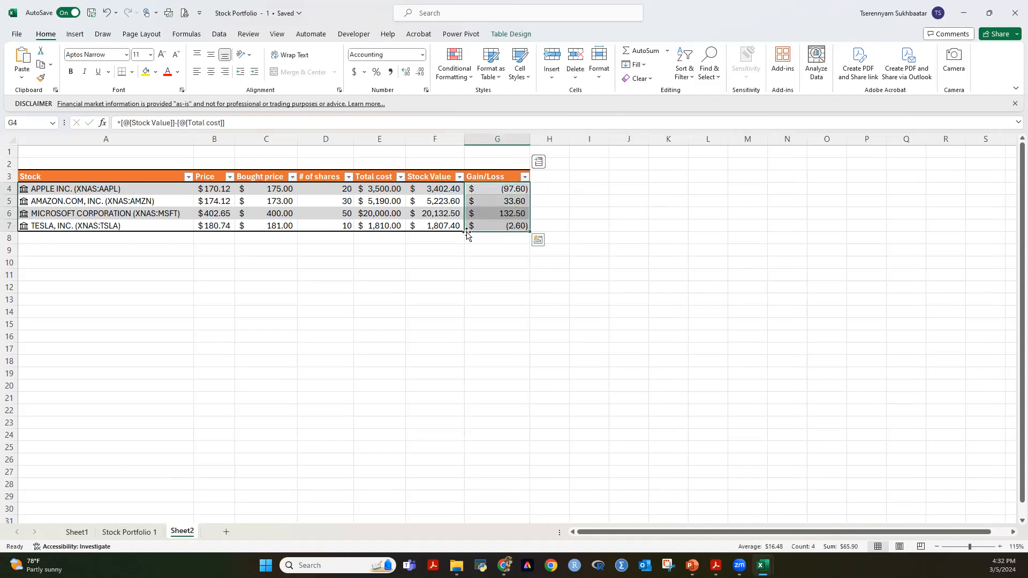
left_click(464, 70)
mouse_move(492, 104)
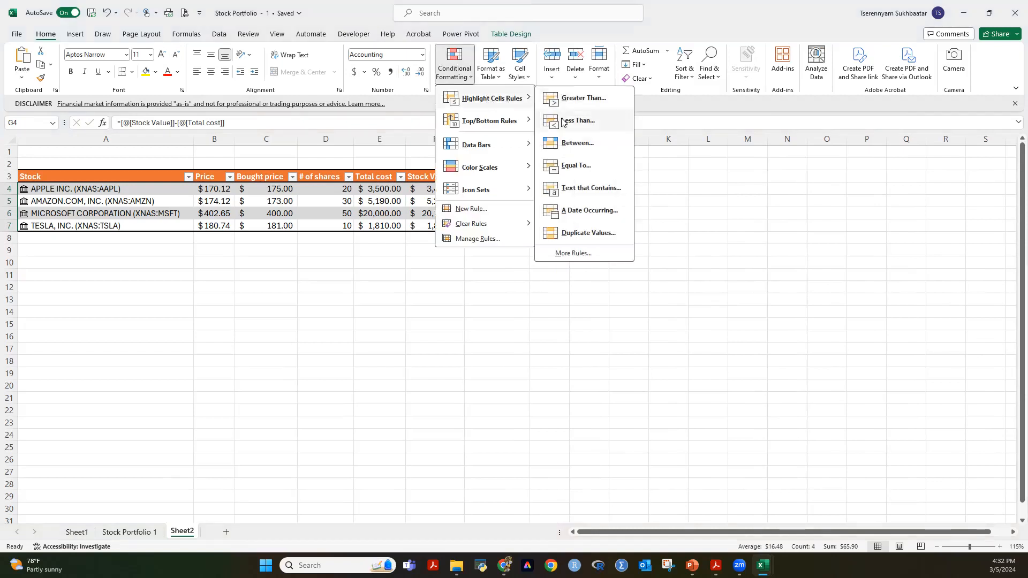
left_click(600, 124)
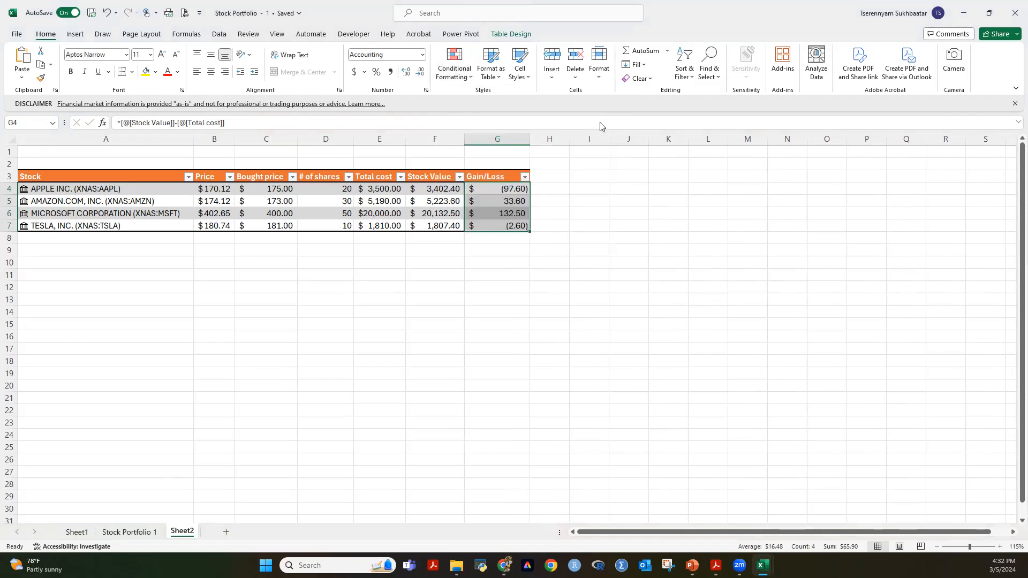
type("0")
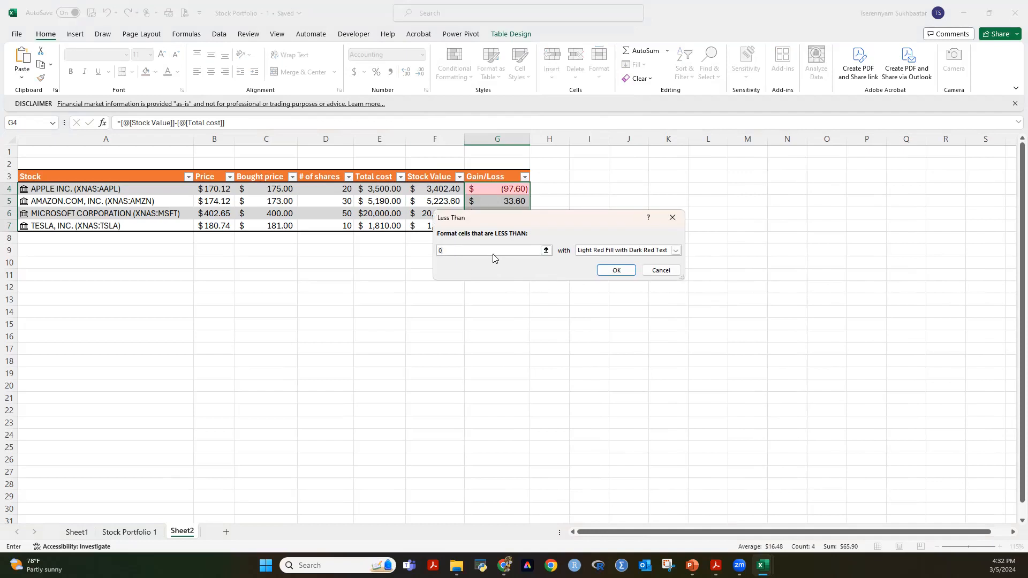
left_click(615, 270)
left_click(554, 204)
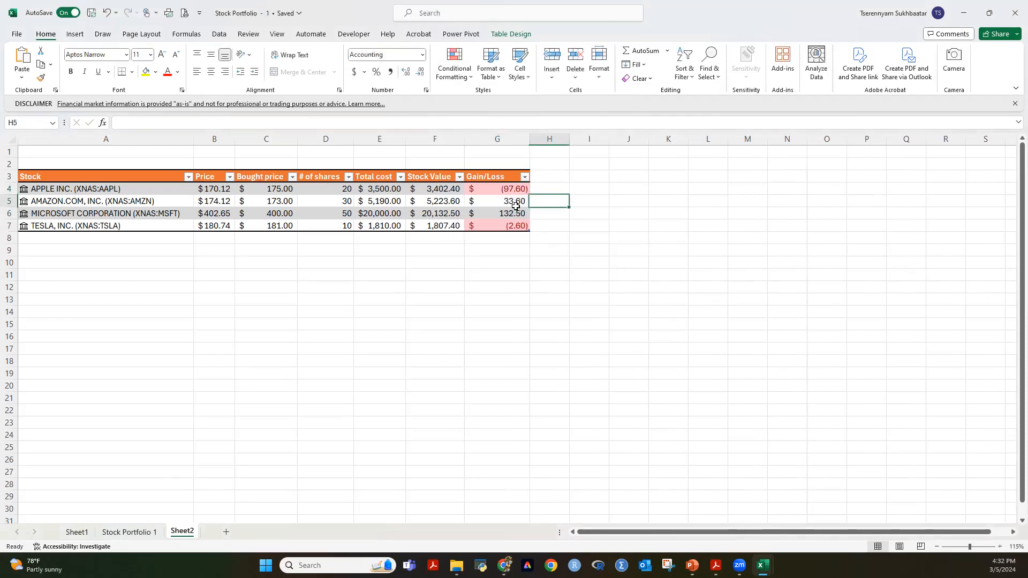
left_click_drag(505, 191, 514, 225)
left_click(626, 220)
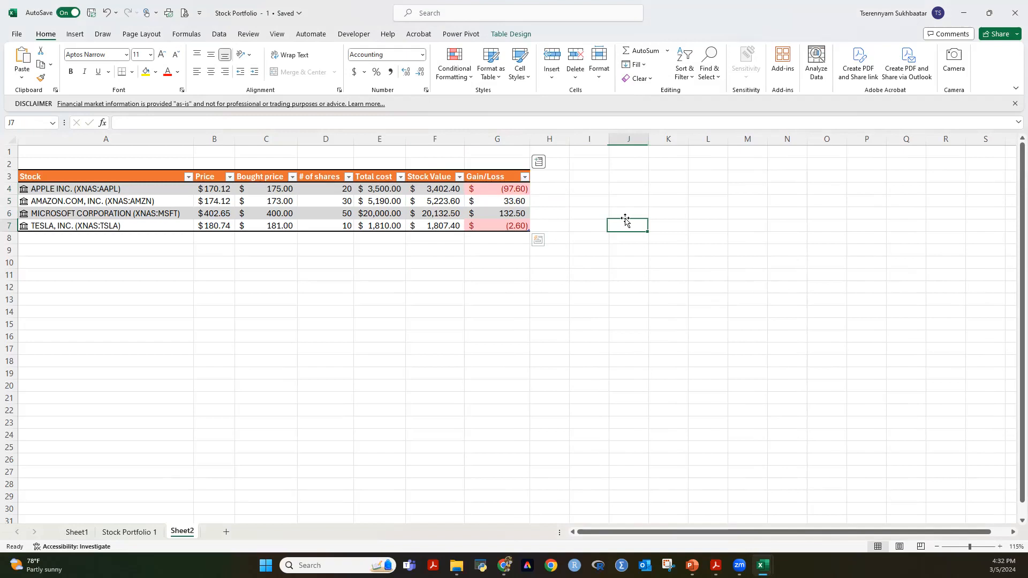
Step: Add a table column headed "percent" in H3 and autofit its width
left_click(558, 167)
key("Down")
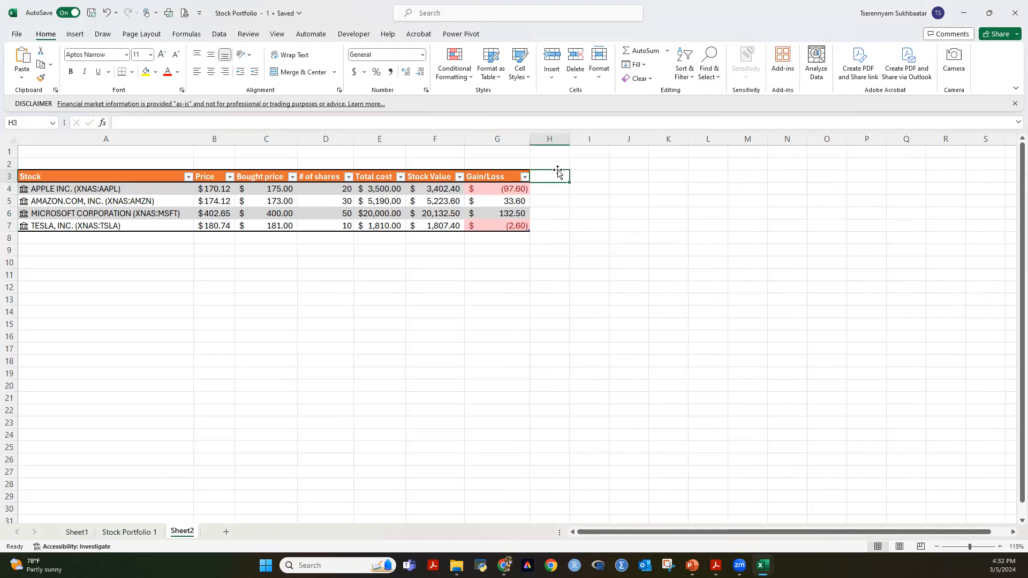
type("percent")
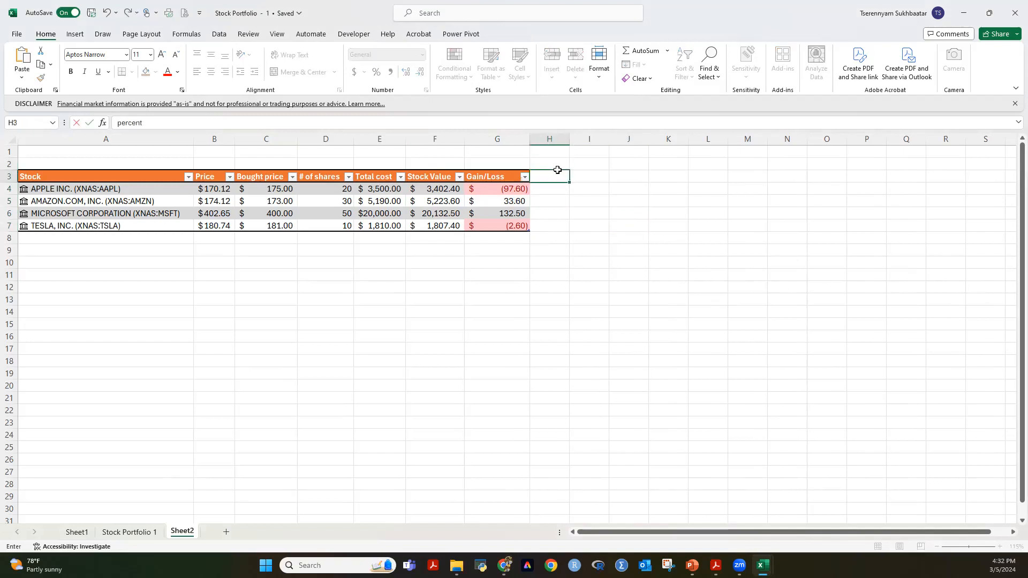
key("Return")
double_click(571, 142)
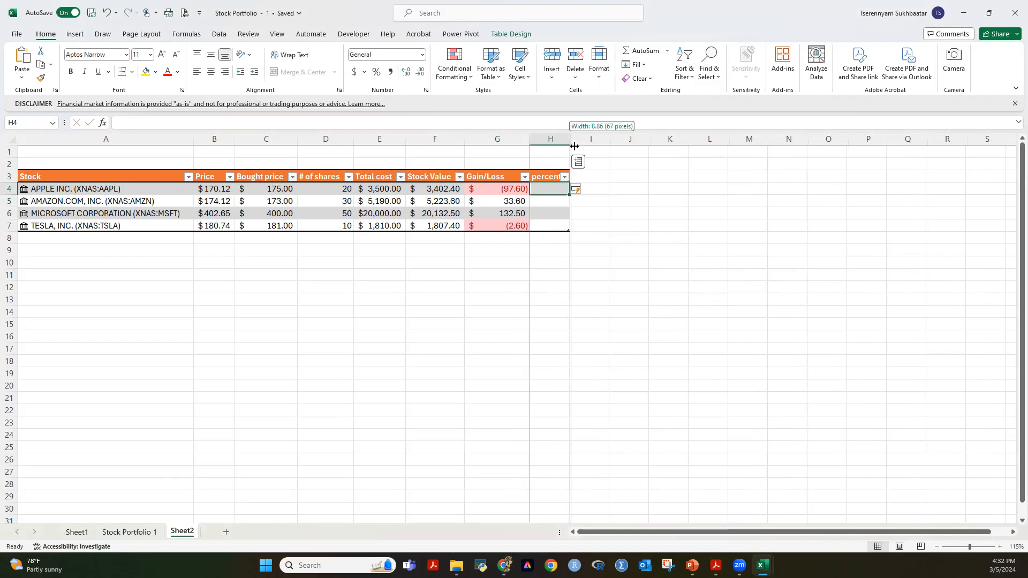
Step: Add a total row to the table and set the percent column's total in H8 to Sum
left_click(436, 214)
left_click(503, 35)
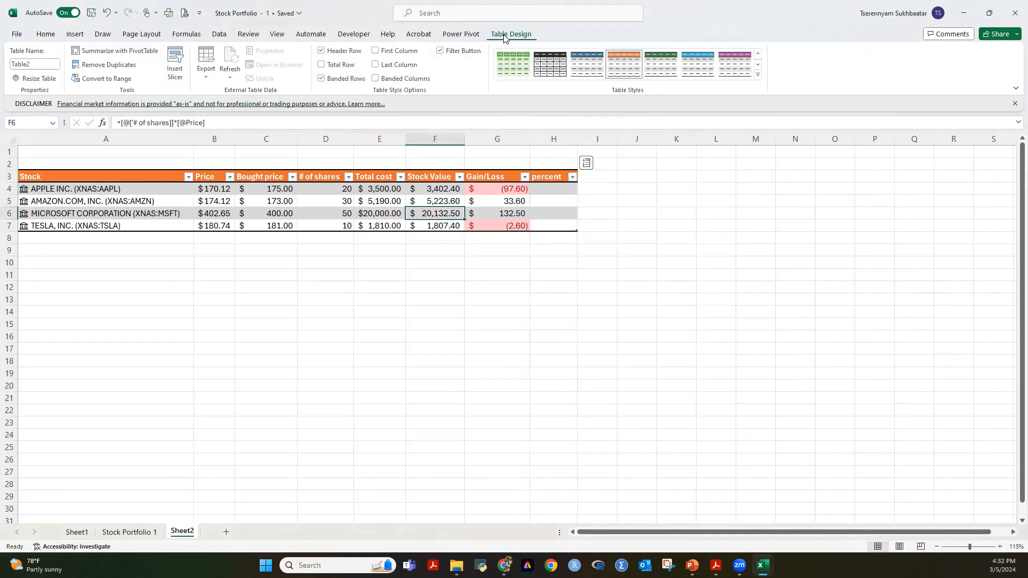
left_click(323, 65)
left_click(546, 238)
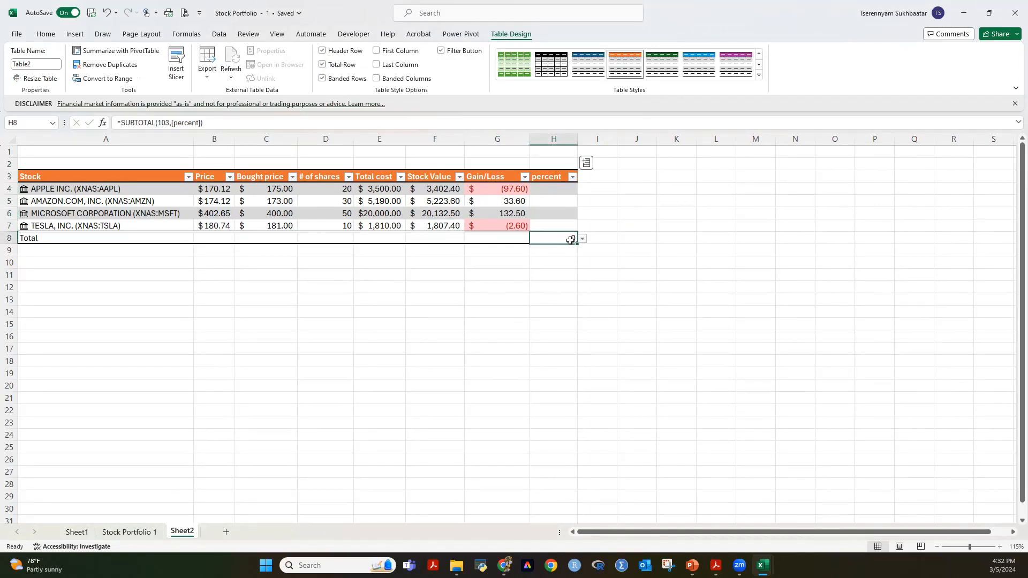
left_click(582, 238)
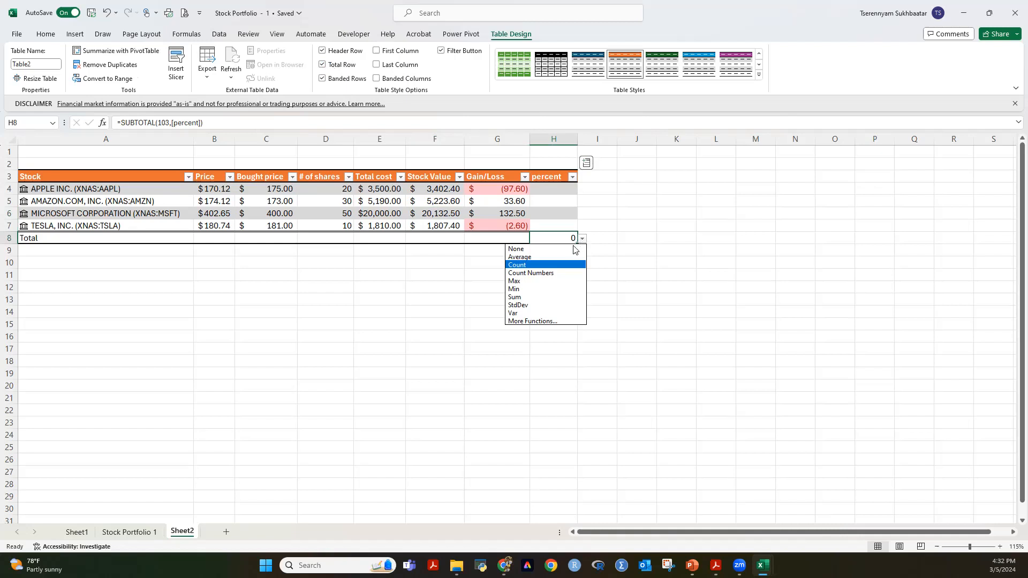
left_click(581, 241)
left_click(582, 240)
left_click(544, 298)
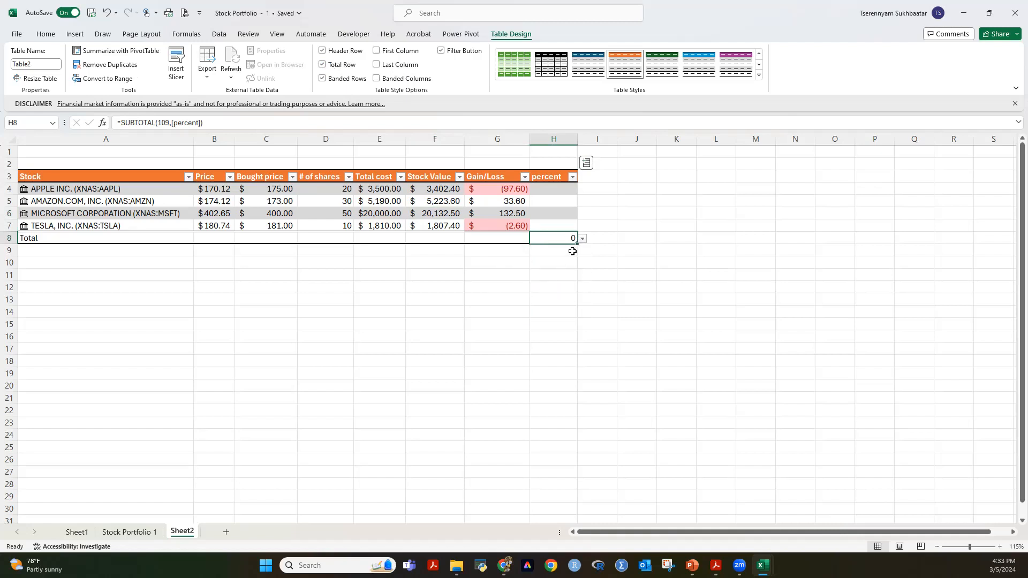
Step: Copy the Sum total from H8 across to the # of shares, Total cost, Stock Value and Gain/Loss columns in D8:G8
left_click(656, 261)
left_click(573, 239)
left_click(582, 240)
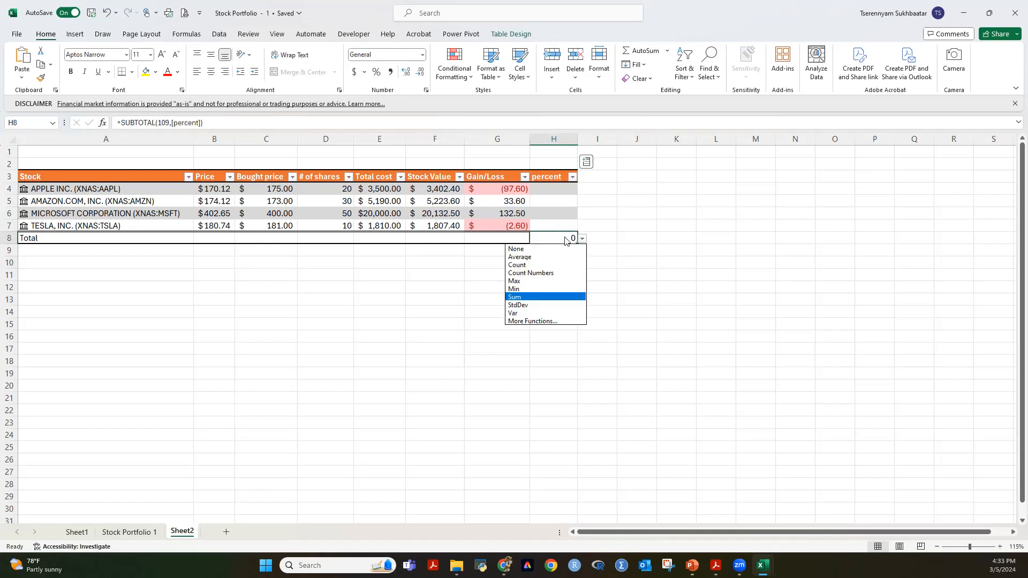
left_click(583, 242)
left_click_drag(577, 244, 309, 249)
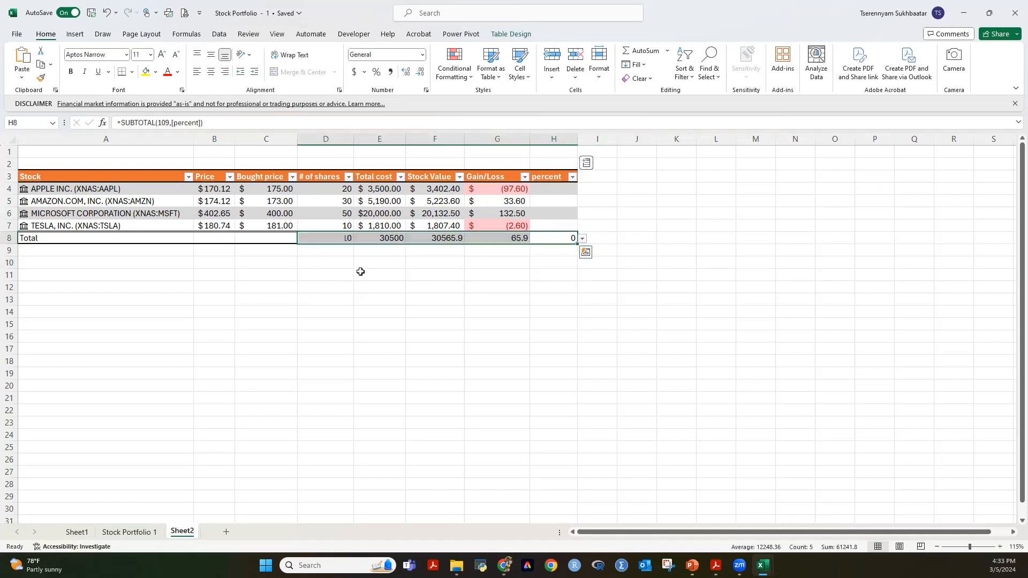
left_click(381, 239)
left_click(427, 239)
left_click(498, 238)
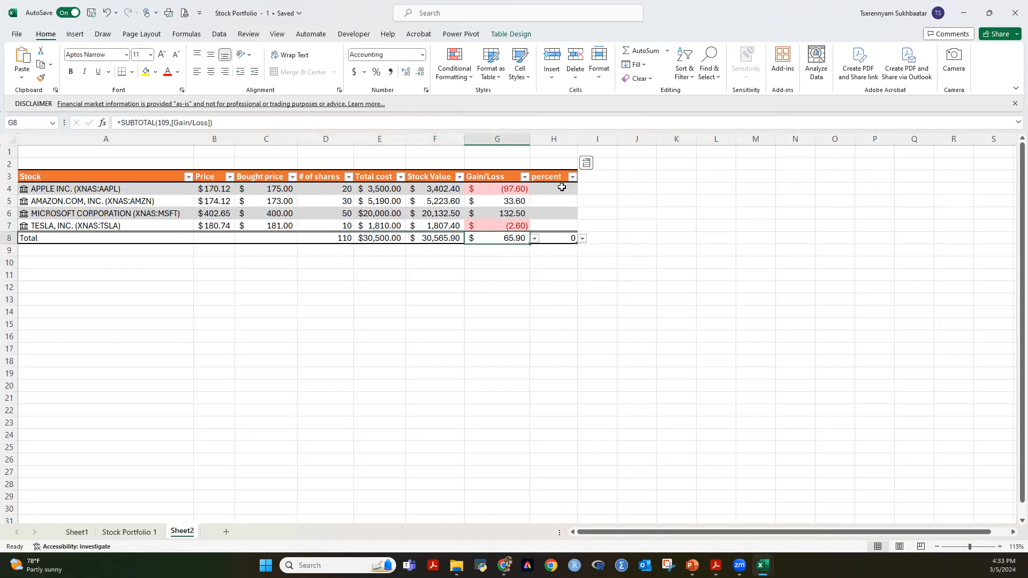
Step: Fill the percent column with a formula in H4 dividing each stock's Total cost by the Total cost in the total row
key("Right")
key("Up")
key("Up")
key("Up")
key("Up")
type("=")
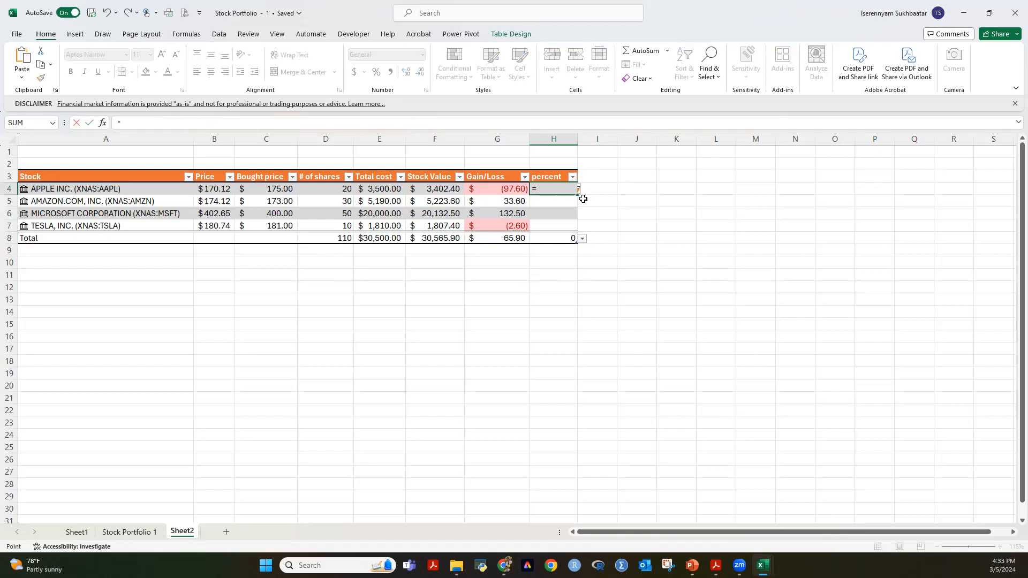
key("Left")
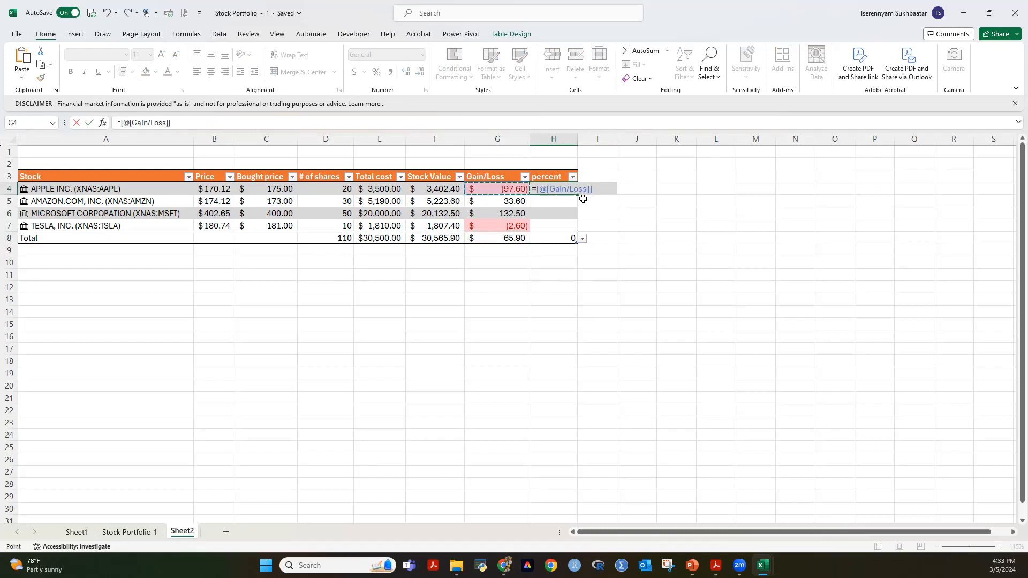
key("Left")
key("Left")
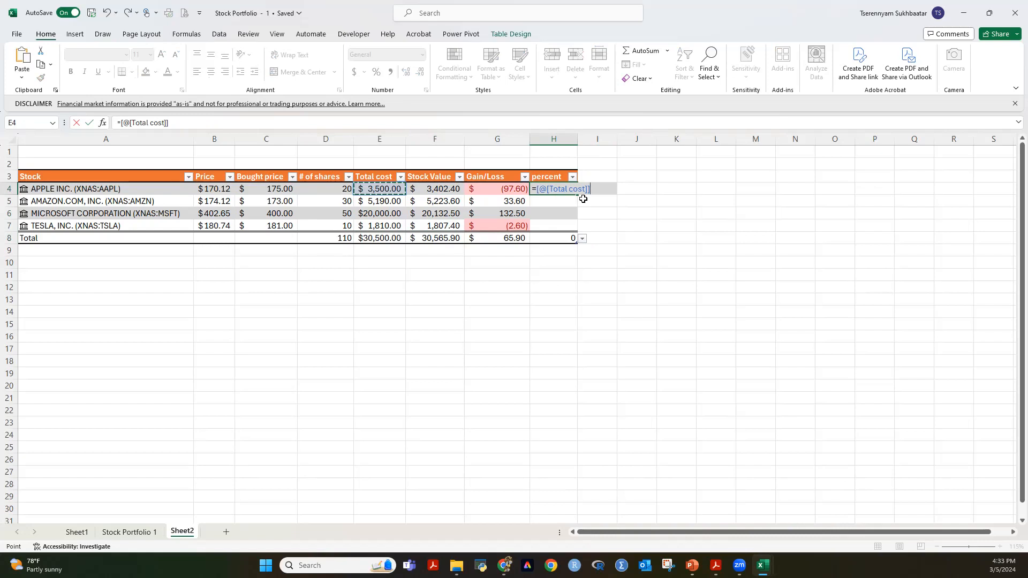
type("/")
key("Down")
key("Down")
key("Down")
key("Down")
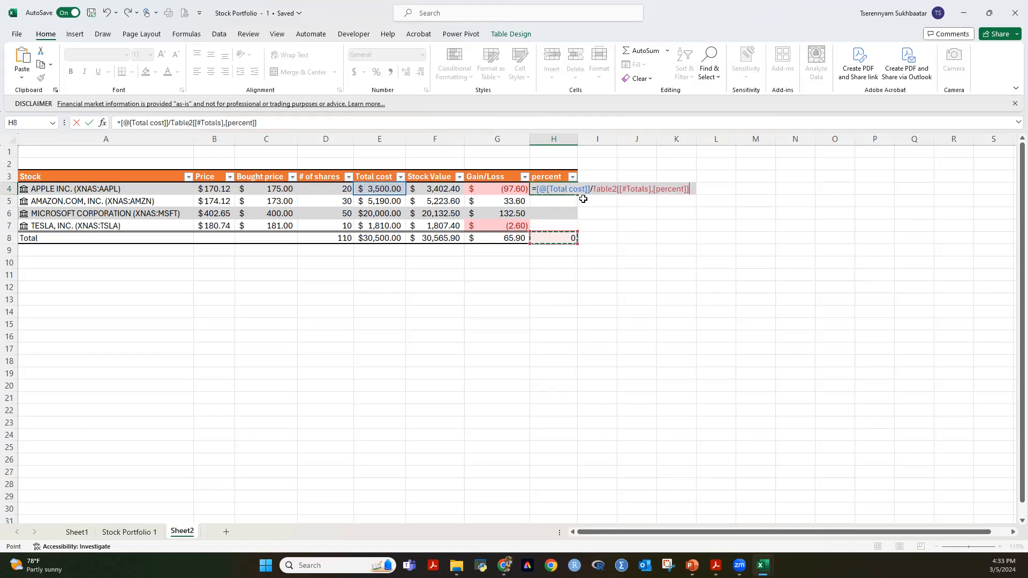
key("Left")
key("Left")
key("Left")
key("Return")
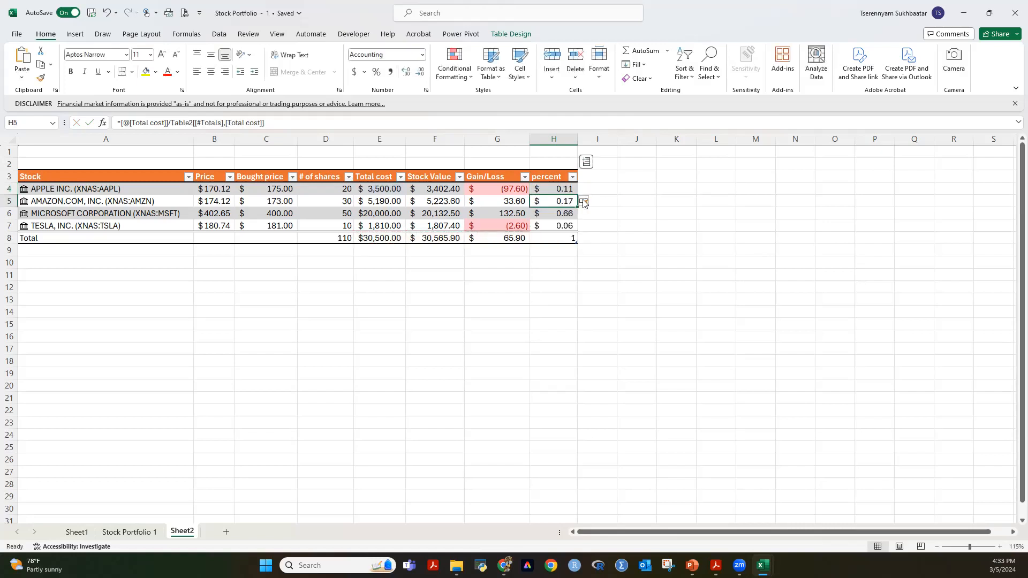
Step: Format H4:H8 as percentages and capitalize the column header in H3 to "Percent"
left_click_drag(566, 189, 570, 237)
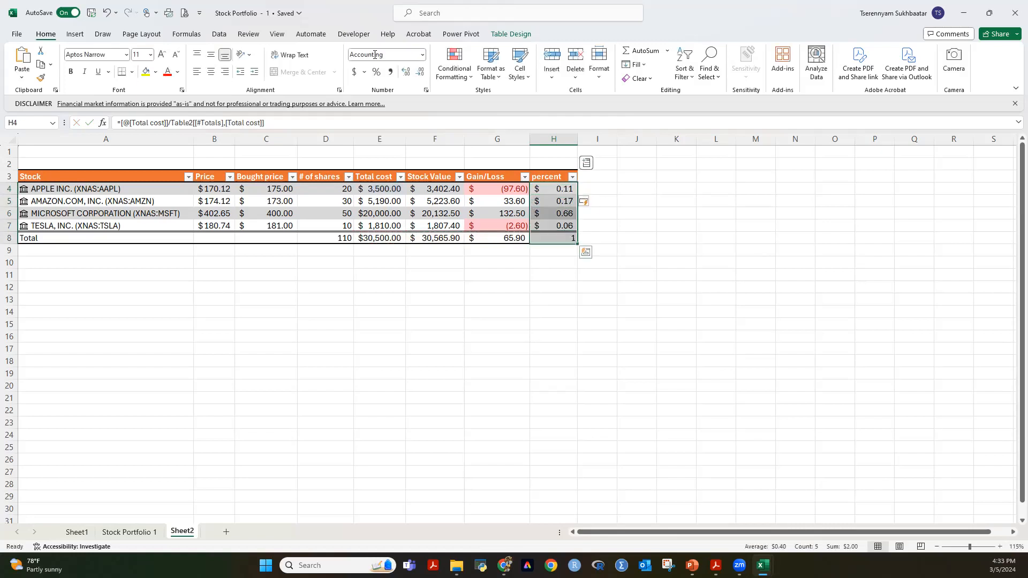
left_click(377, 71)
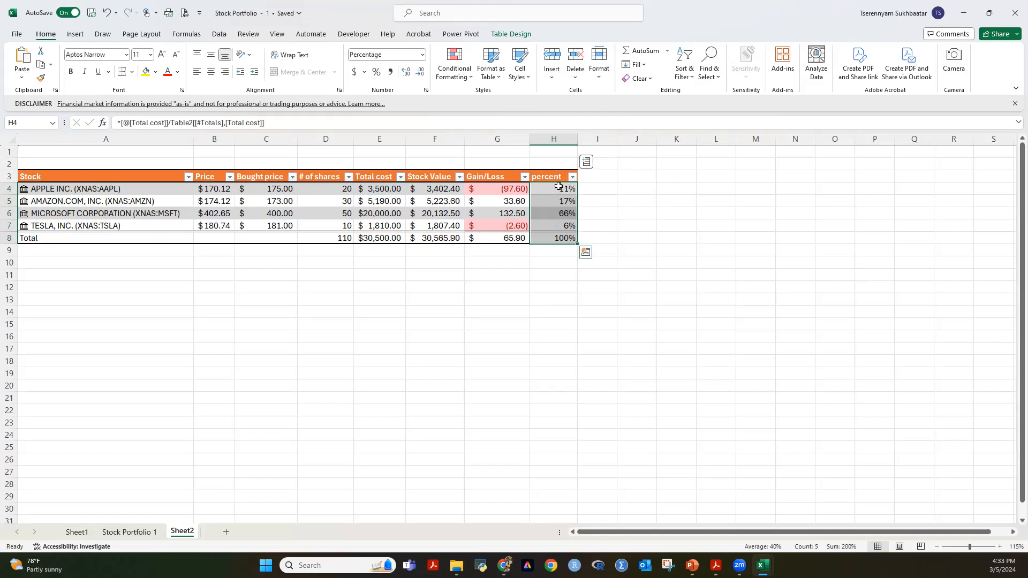
double_click(536, 177)
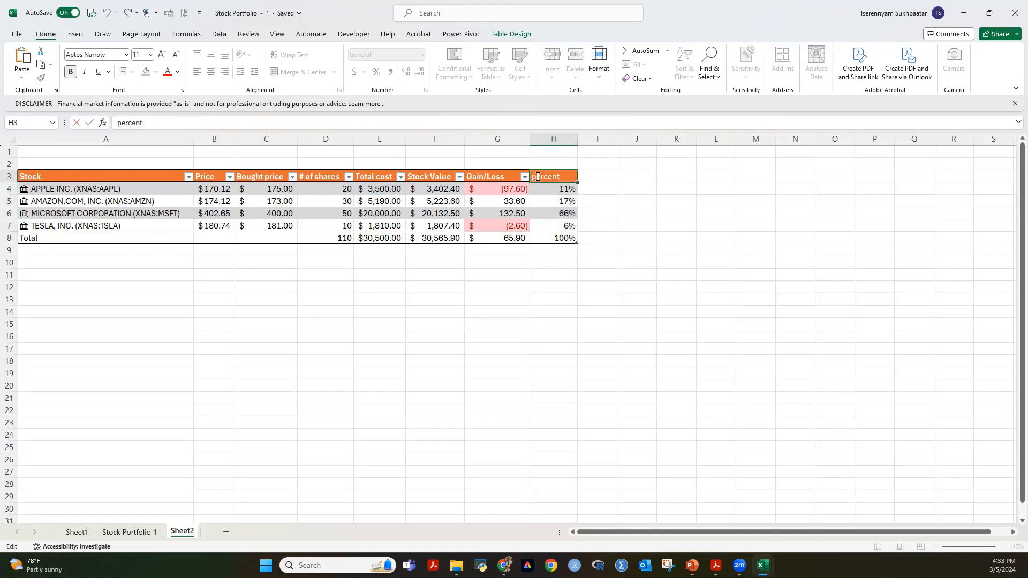
key("BackSpace")
type("P")
key("Return")
left_click(626, 219)
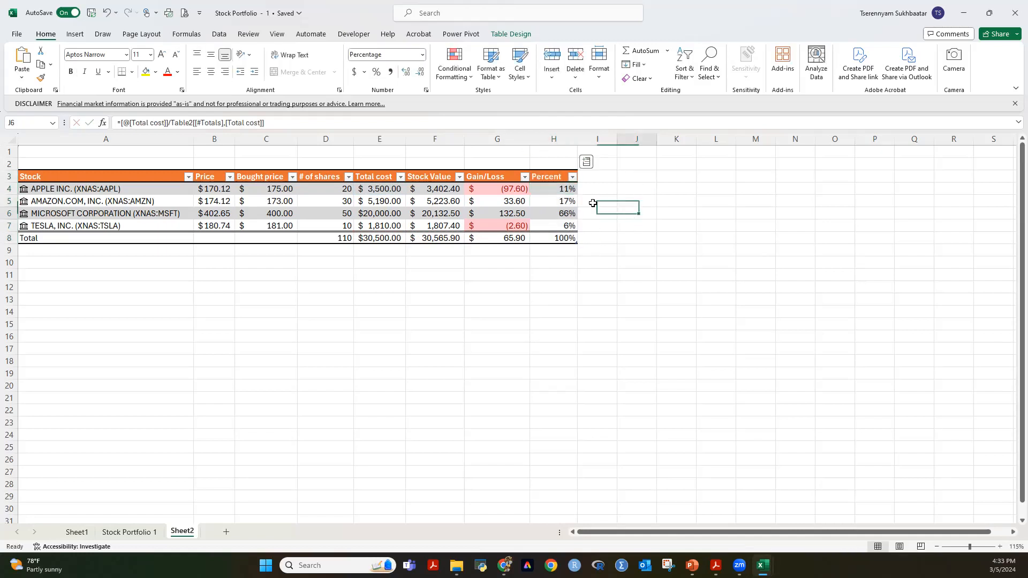
left_click_drag(558, 188, 561, 224)
left_click(560, 190)
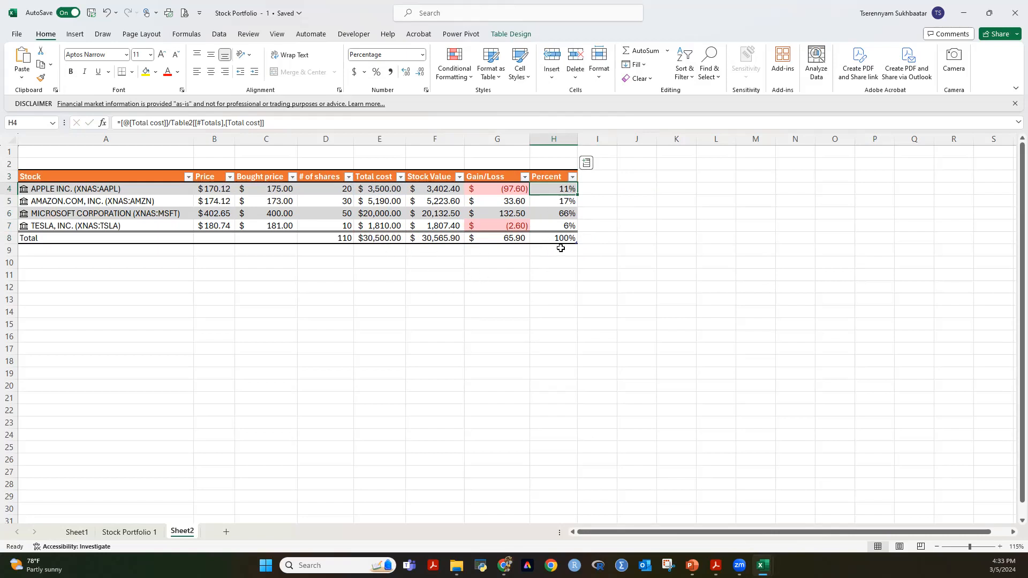
left_click(382, 239)
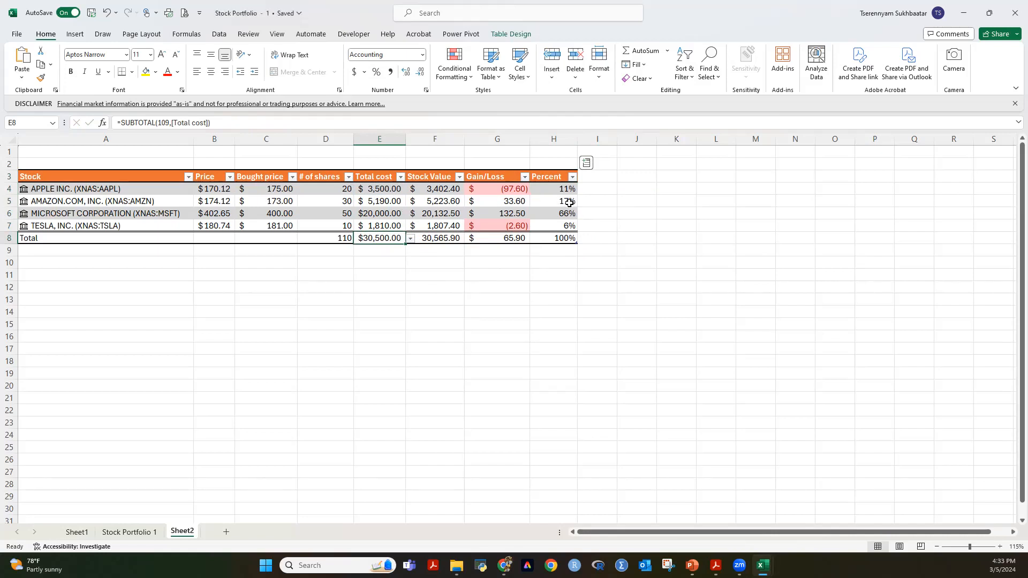
left_click(569, 257)
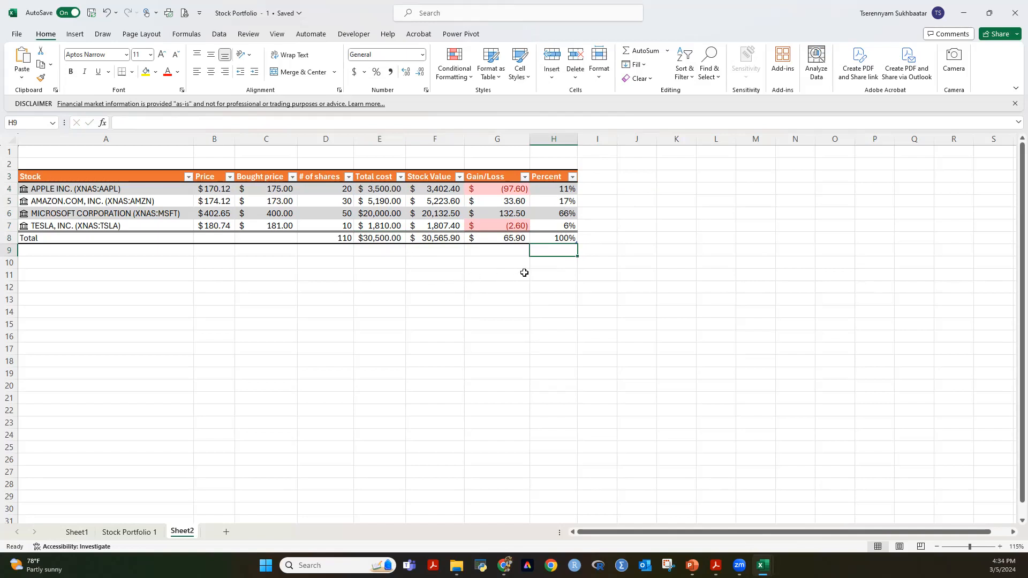
Step: Make the total row A8:H8 bold and widen the Total cost column to fit its bold total
left_click_drag(119, 239, 536, 242)
key("ctrl+b")
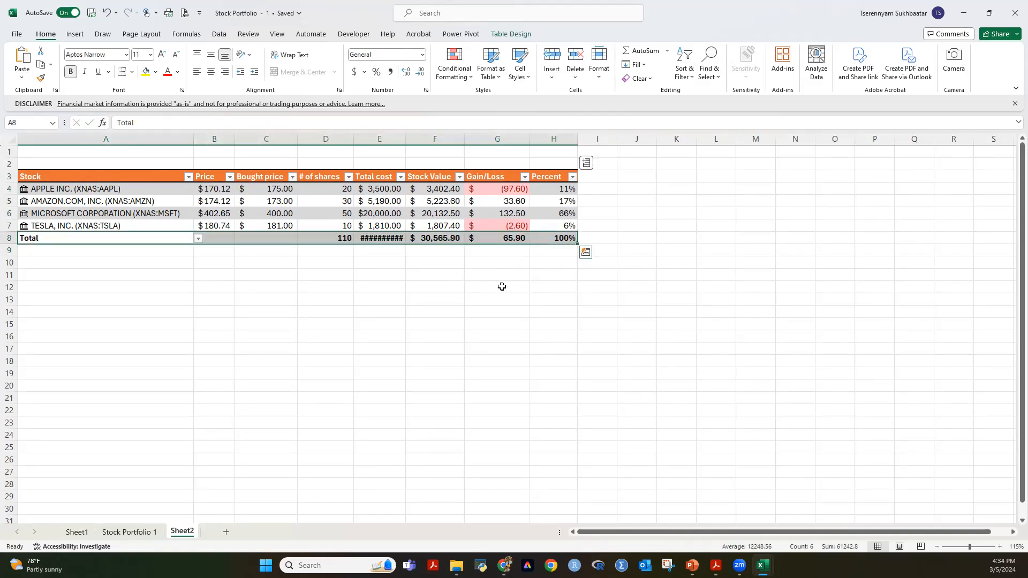
left_click(481, 295)
left_click_drag(400, 140, 407, 142)
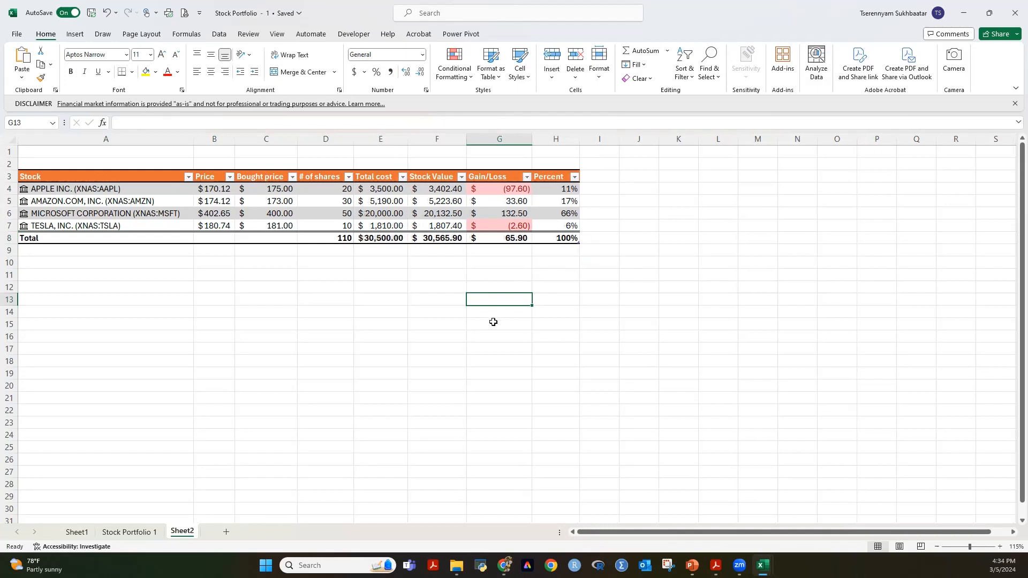
Step: Insert the recommended Clustered Column chart comparing the Total cost and Stock Value totals in E8:F8
left_click(493, 323)
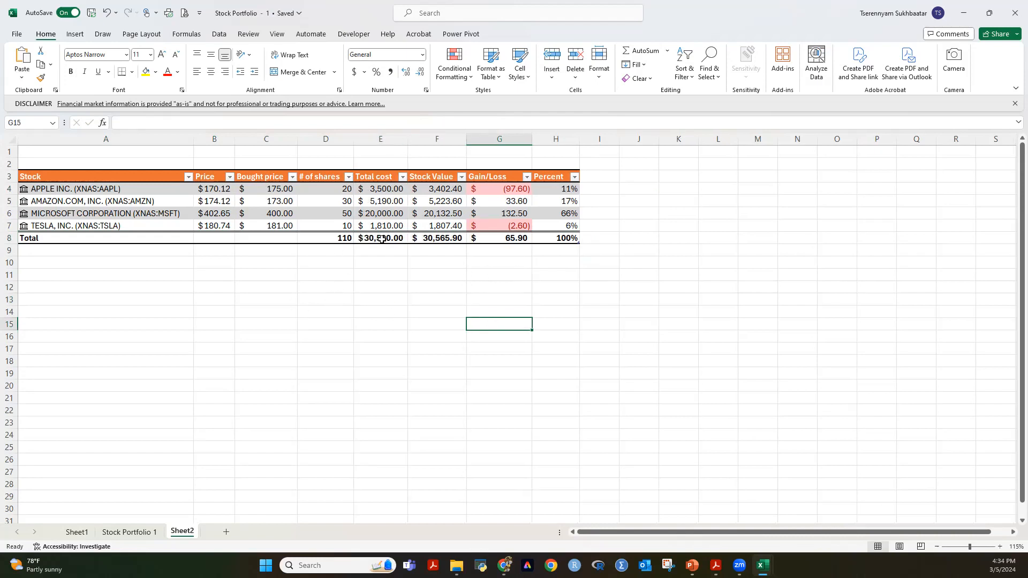
left_click_drag(382, 239, 417, 240)
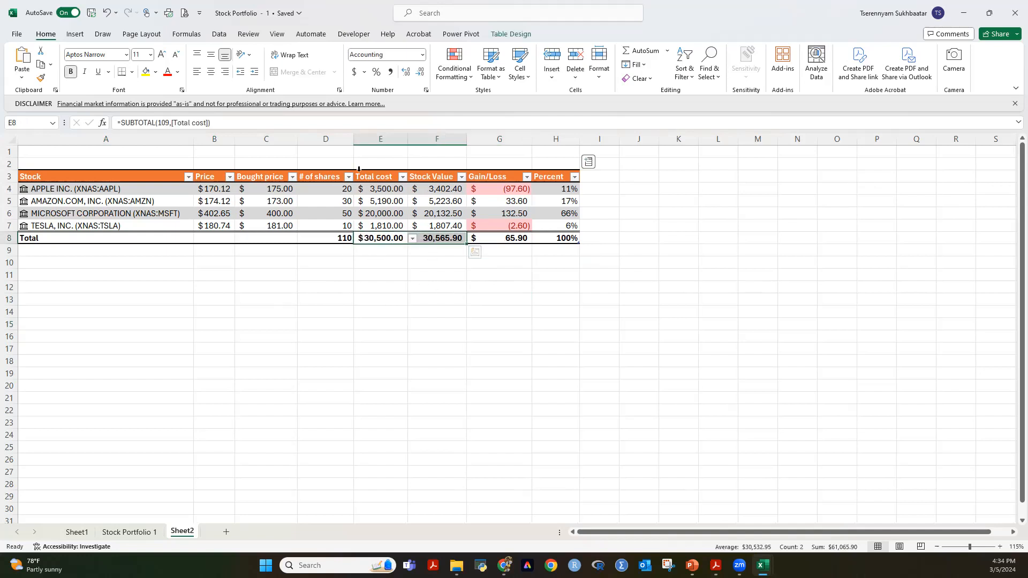
left_click(75, 35)
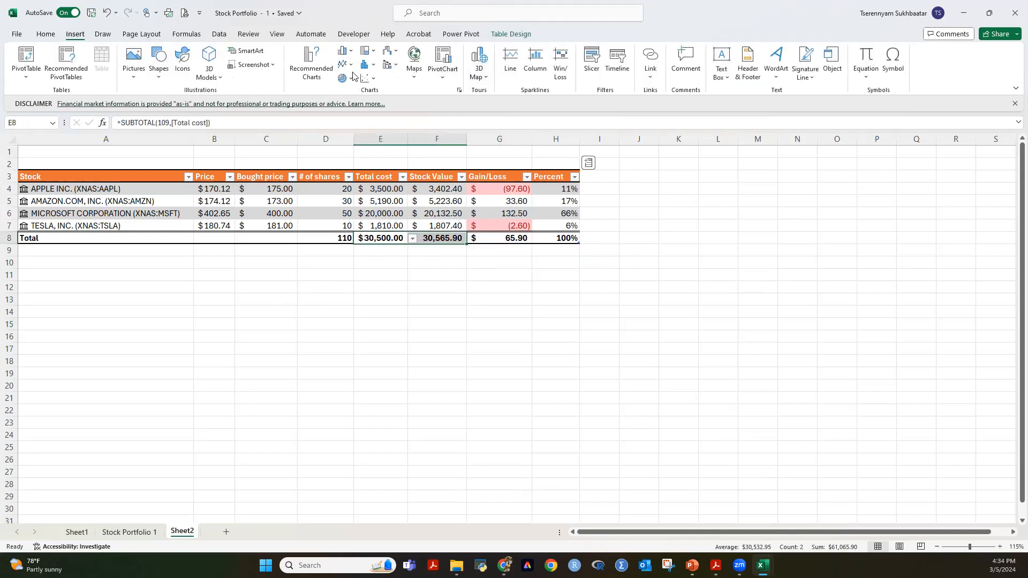
left_click(315, 75)
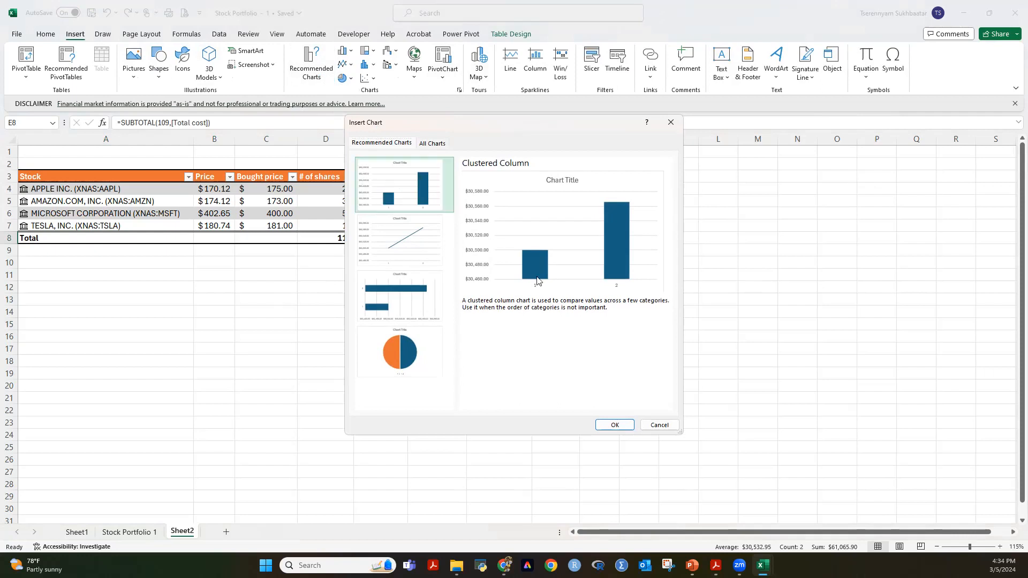
left_click(614, 425)
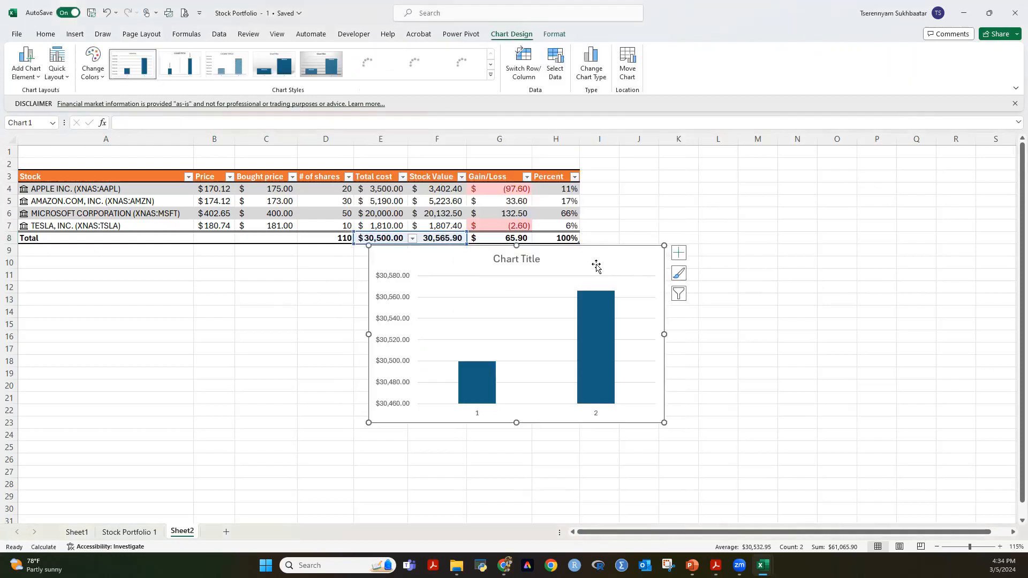
Step: Move the chart beside the table, starting at column I, and stretch it down to about row 26
left_click_drag(596, 266, 842, 180)
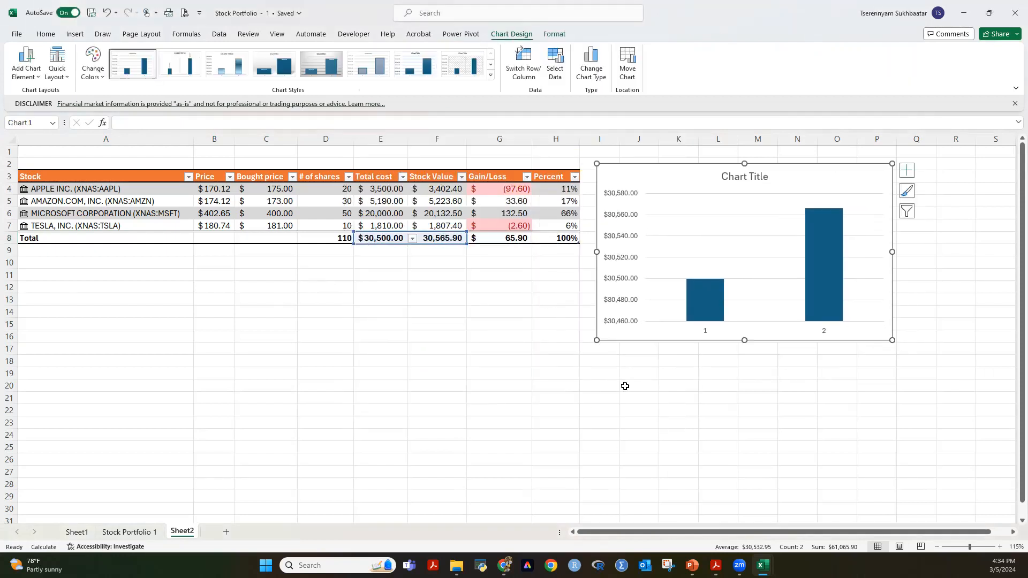
left_click_drag(744, 341, 747, 465)
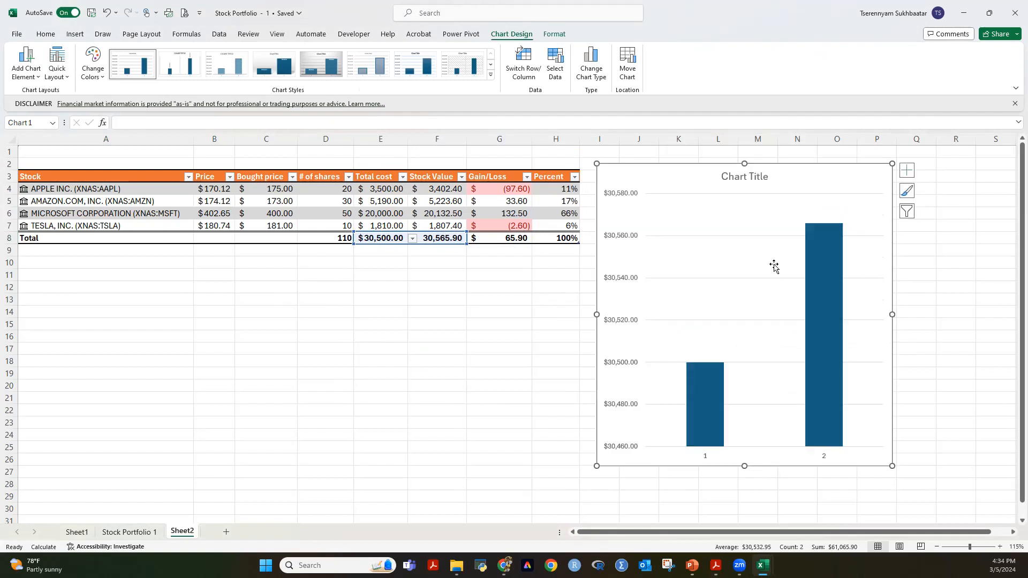
Step: Lower the upper edge of the chart's plot area to leave room under the title, and delete the gridlines
left_click(766, 222)
left_click_drag(764, 192, 765, 215)
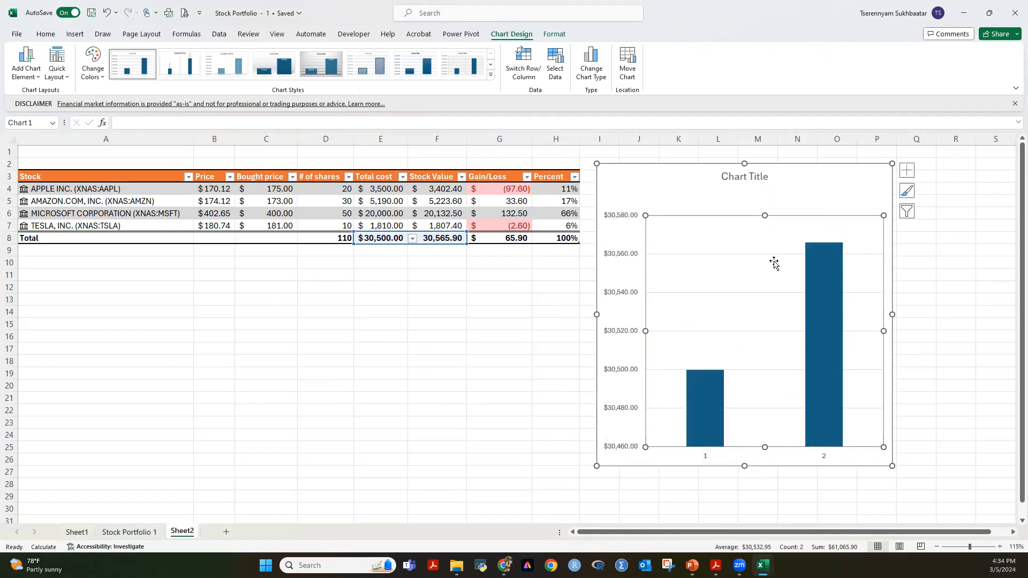
left_click(763, 254)
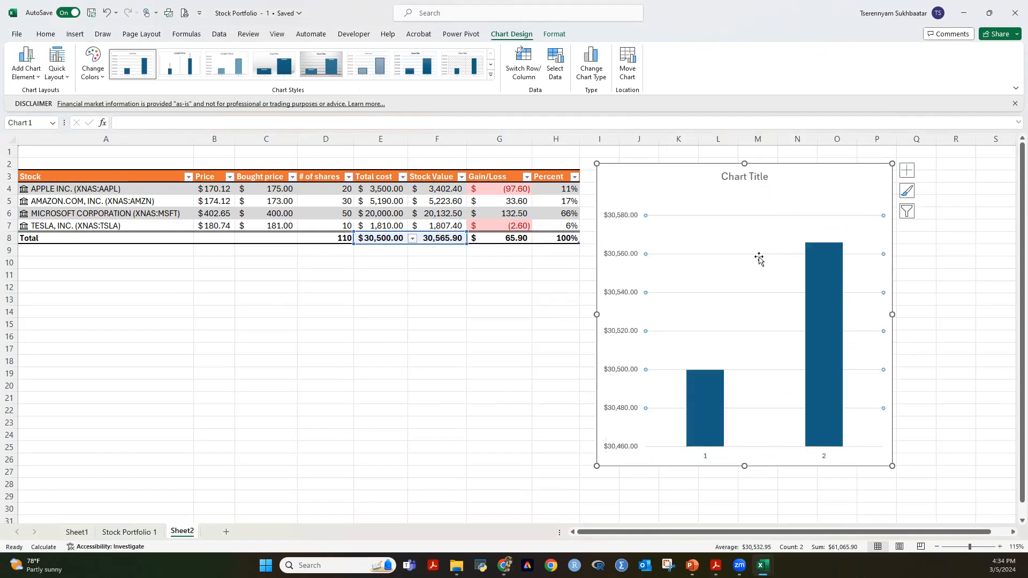
key("Delete")
Step: Set the chart's horizontal axis labels to the Total cost and Stock Value headers in E3:F3
left_click(825, 460)
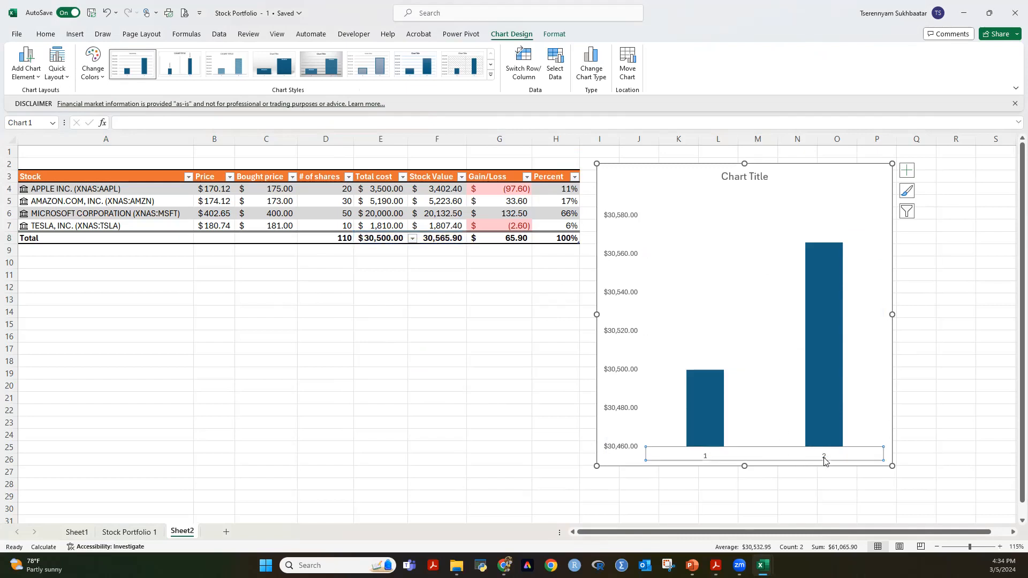
left_click(556, 81)
left_click(575, 242)
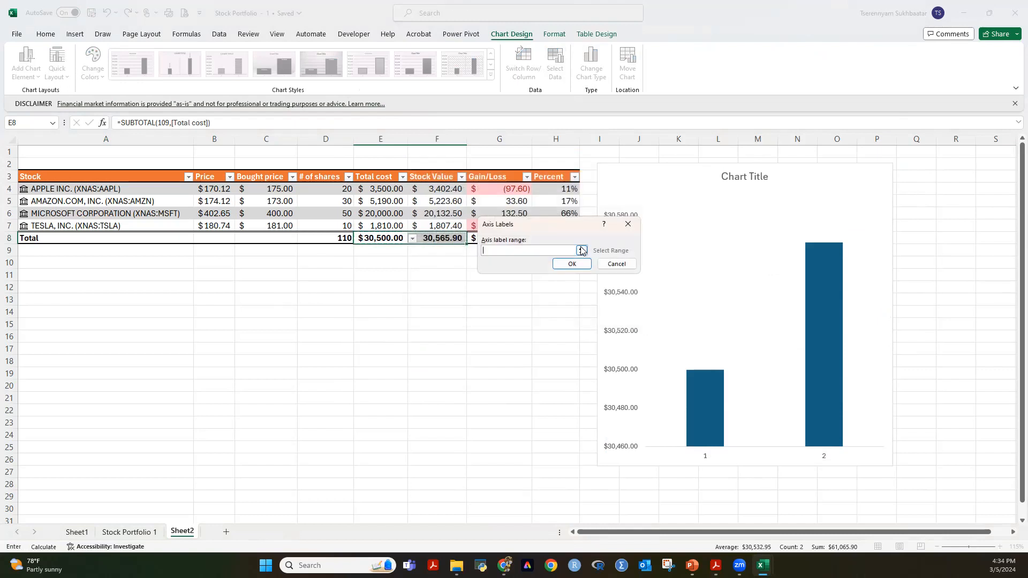
left_click(384, 177)
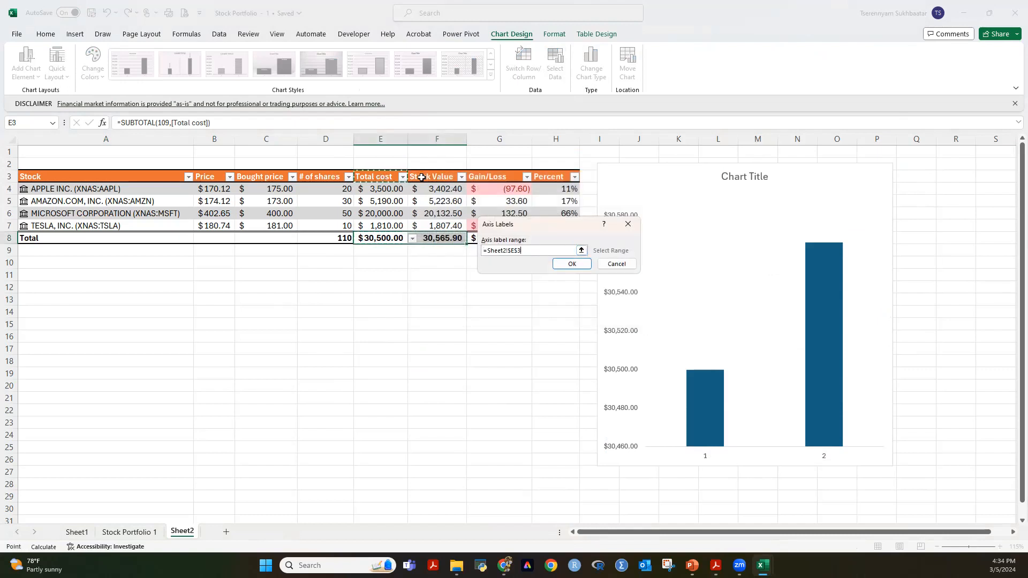
left_click_drag(385, 177, 436, 176)
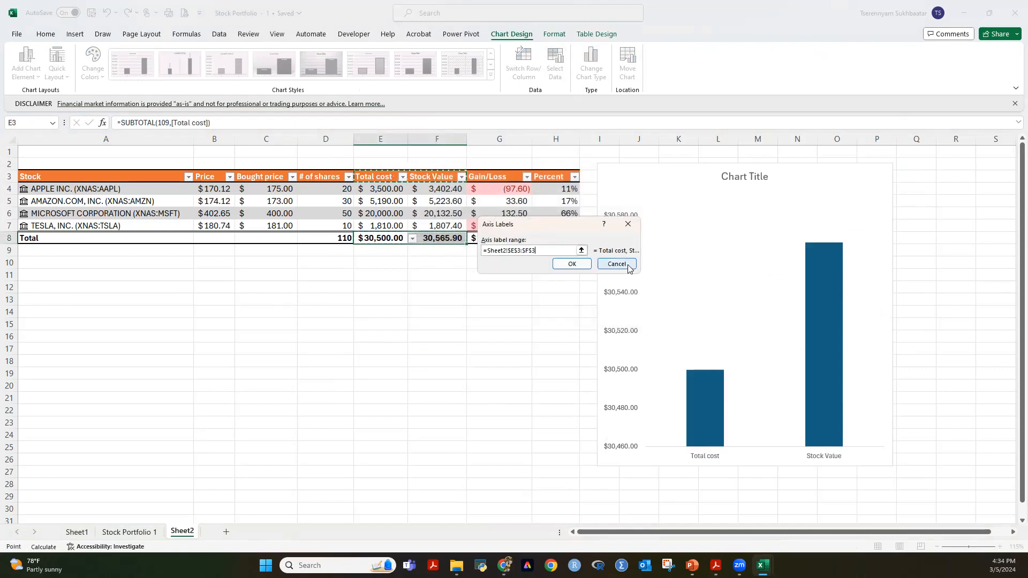
left_click(572, 263)
left_click(647, 321)
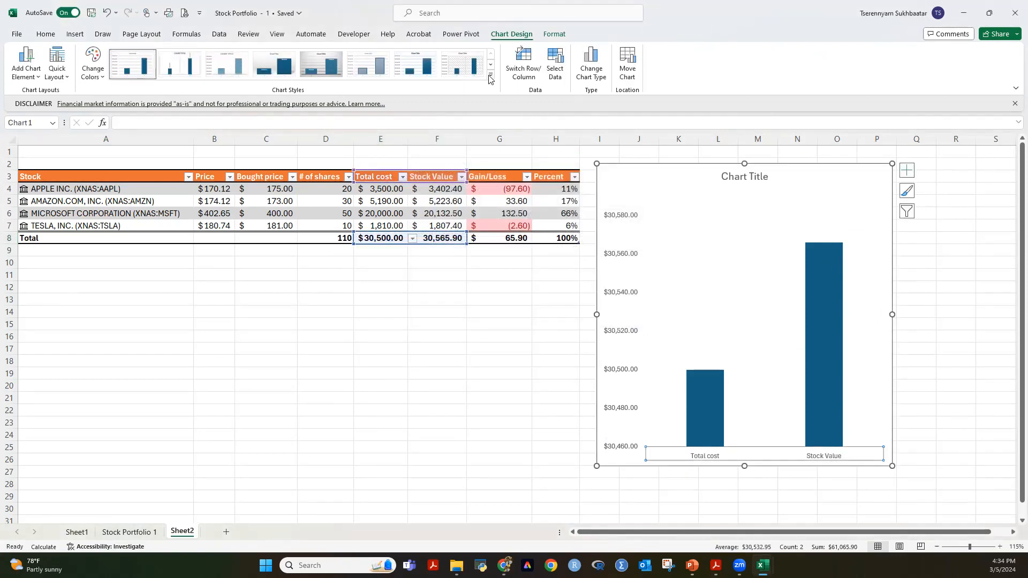
Step: Apply the chart style with gradient columns fading to white and show data labels above the columns
left_click(823, 270)
left_click(491, 79)
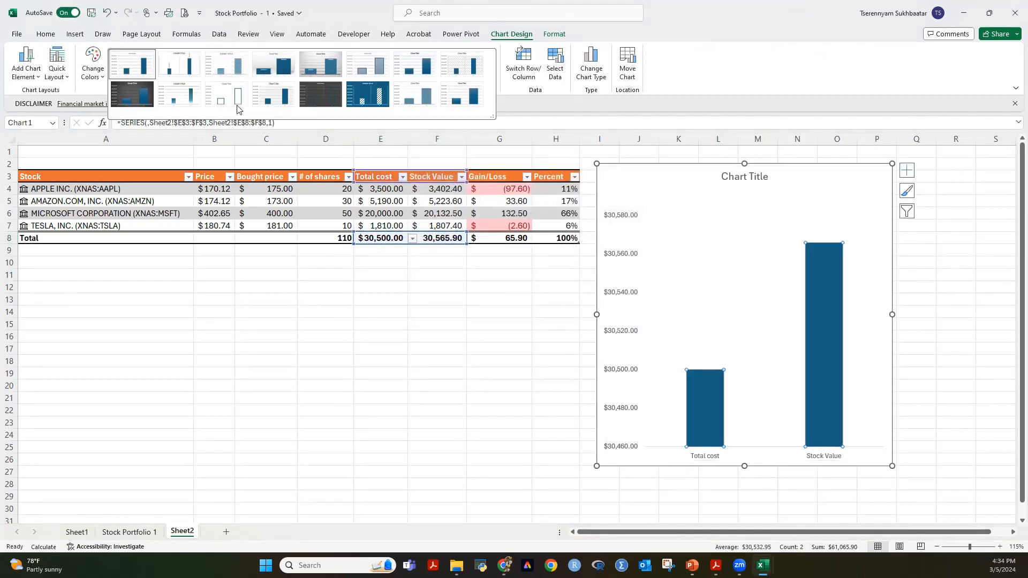
left_click(179, 94)
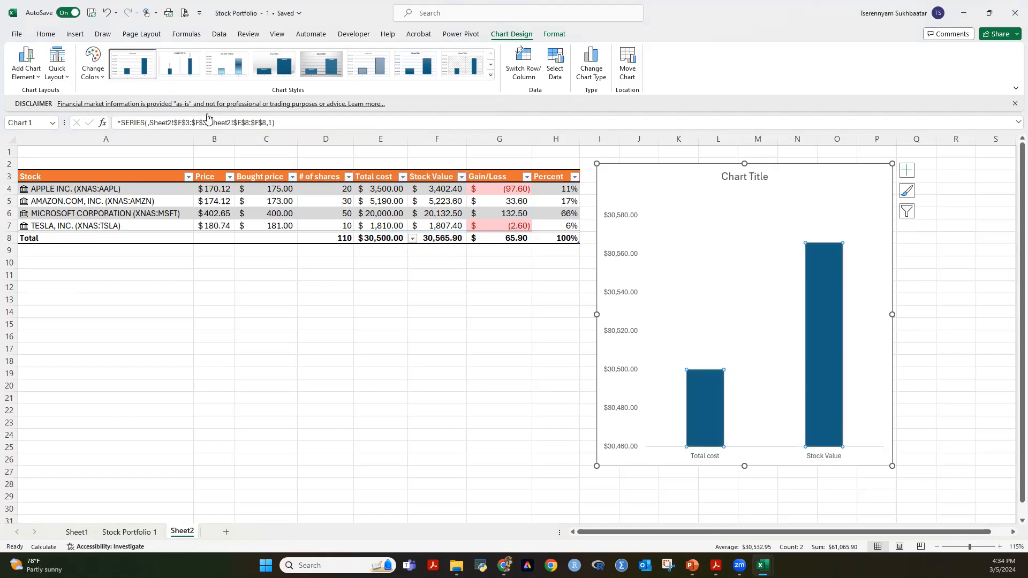
right_click(821, 298)
left_click(862, 382)
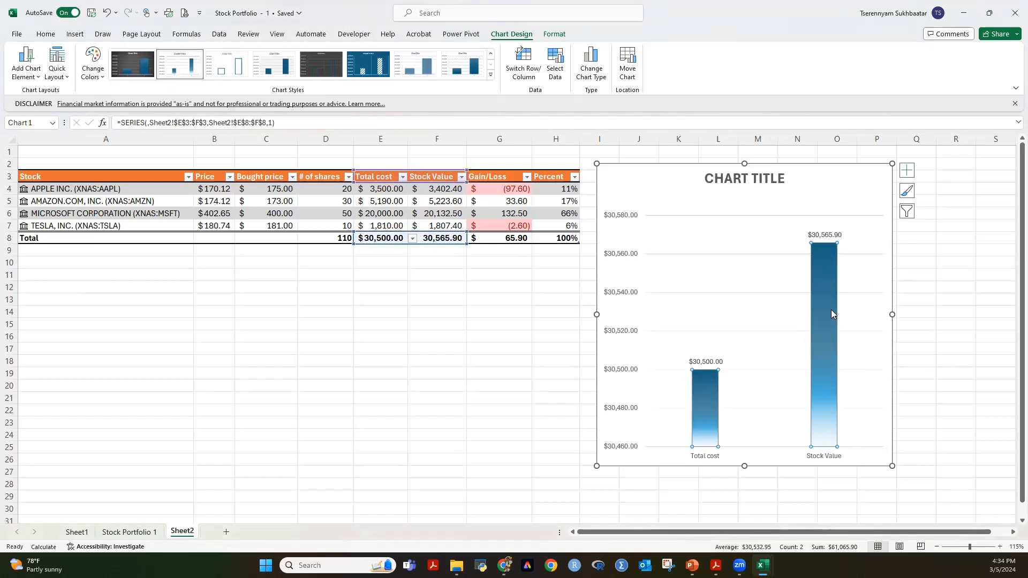
left_click(951, 274)
Step: Make the chart's data labels, horizontal axis labels and vertical axis labels bold
left_click(824, 234)
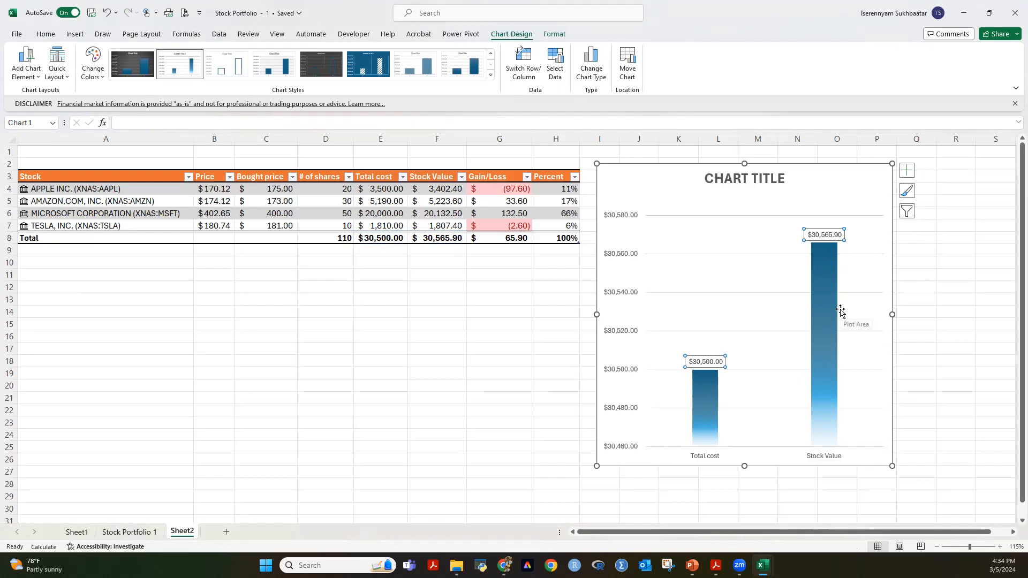
key("ctrl+b")
left_click(824, 456)
key("ctrl+b")
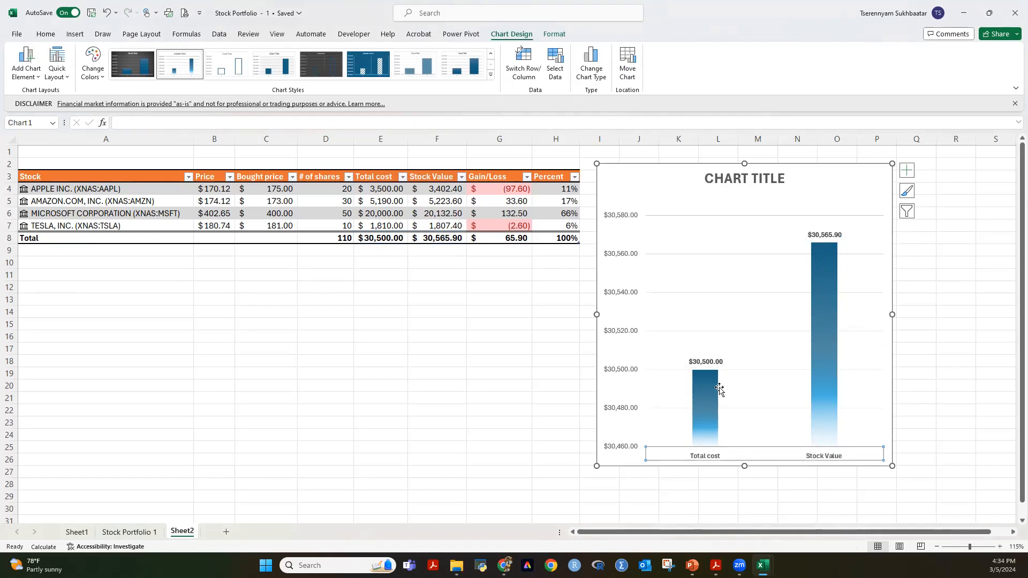
left_click(613, 296)
key("ctrl+b")
left_click(948, 324)
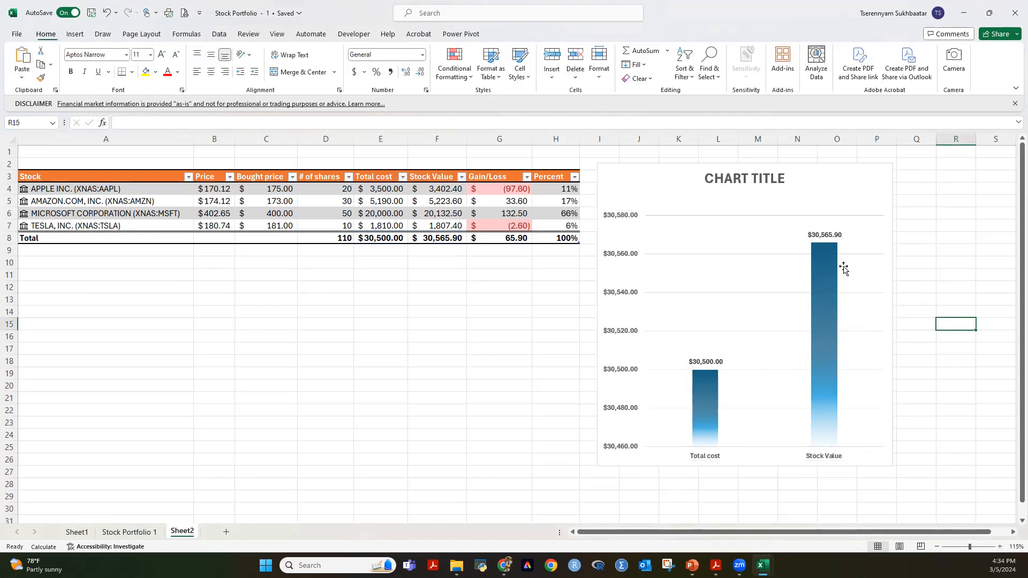
Step: Delete the gridlines that came with the chart style and lower the upper edge of the plot area further
left_click(772, 215)
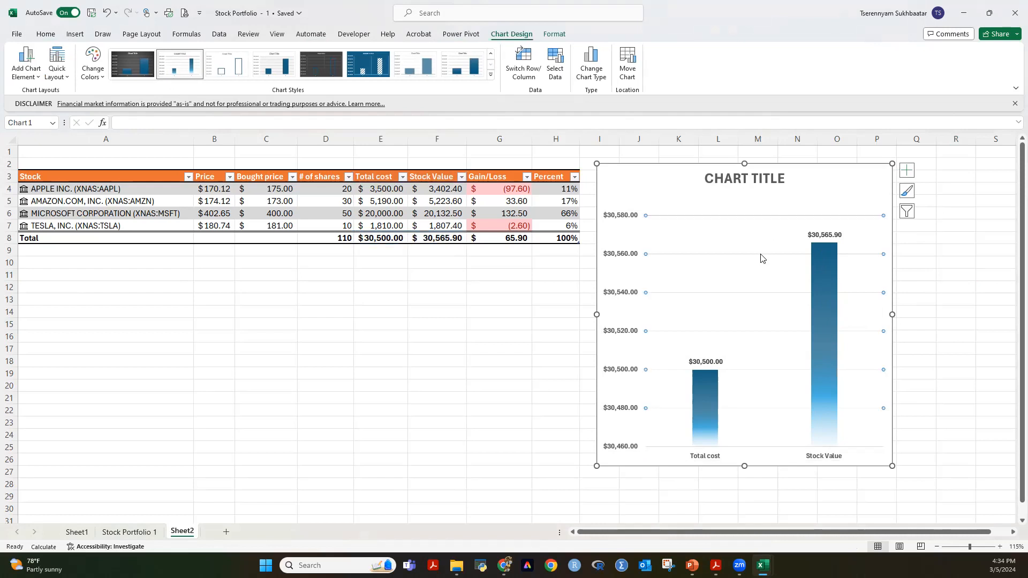
key("Delete")
left_click(827, 266)
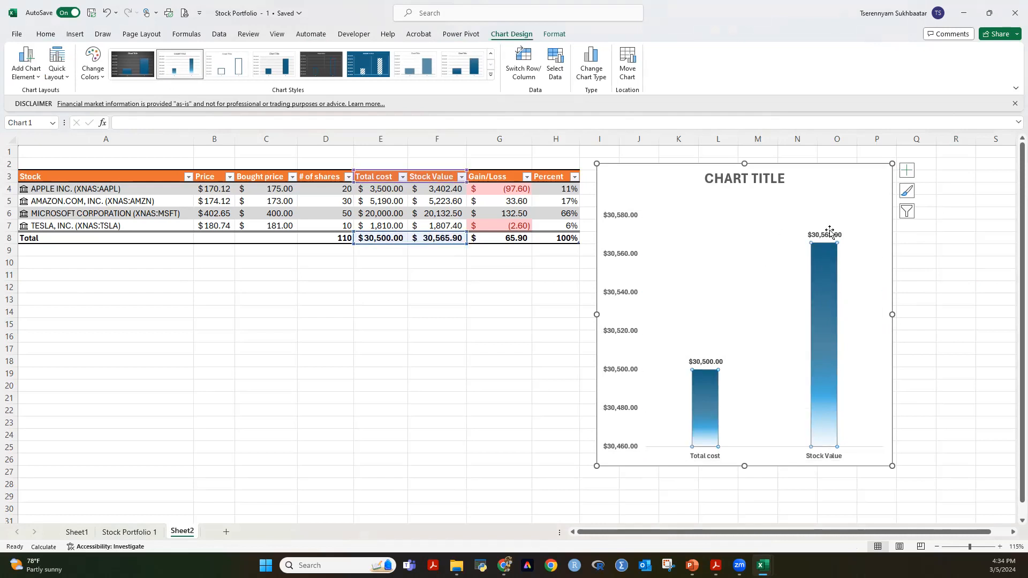
left_click_drag(766, 214, 764, 237)
Step: Change the chart title to "STOCK PORTFOLIO" and move it toward the chart's left side, slightly lower
left_click(744, 182)
double_click(741, 181)
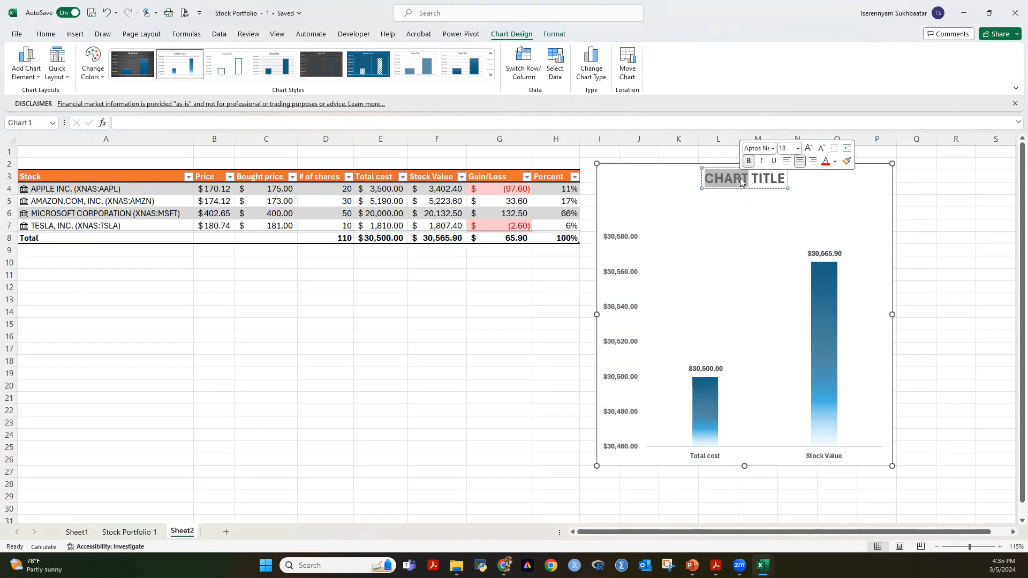
triple_click(740, 178)
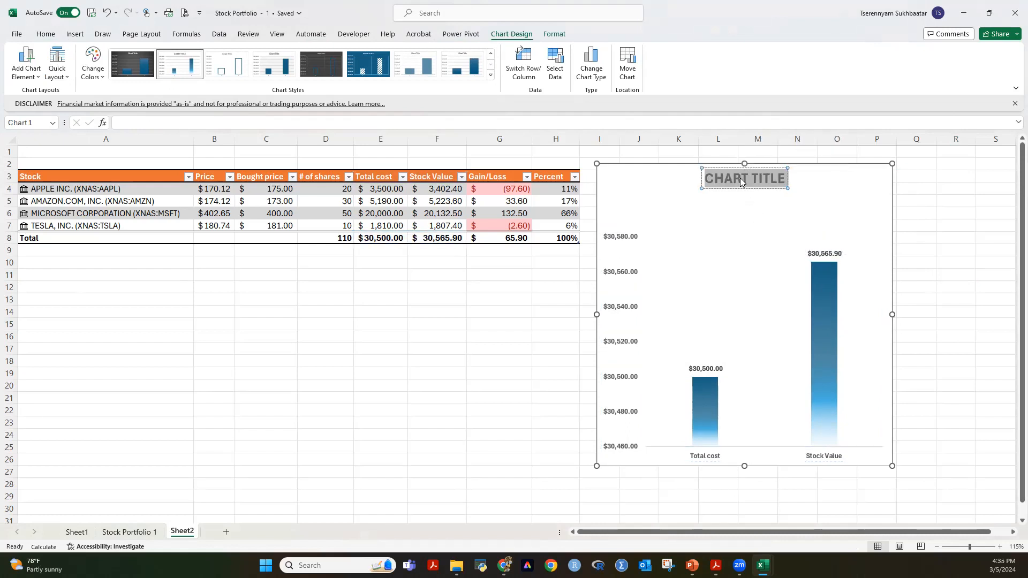
type("STOCK PRO")
key("BackSpace")
key("BackSpace")
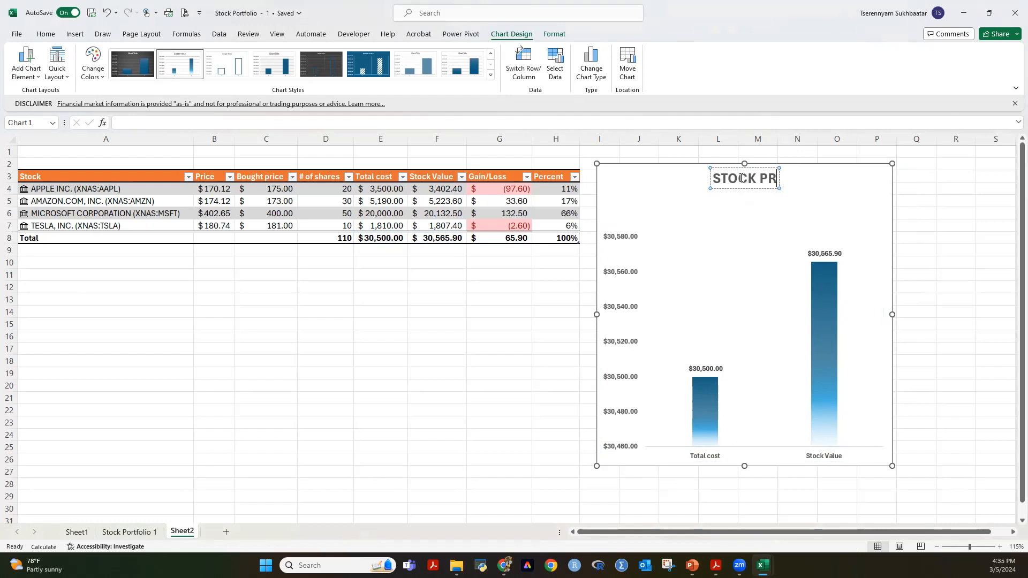
type("ORTFOLIO")
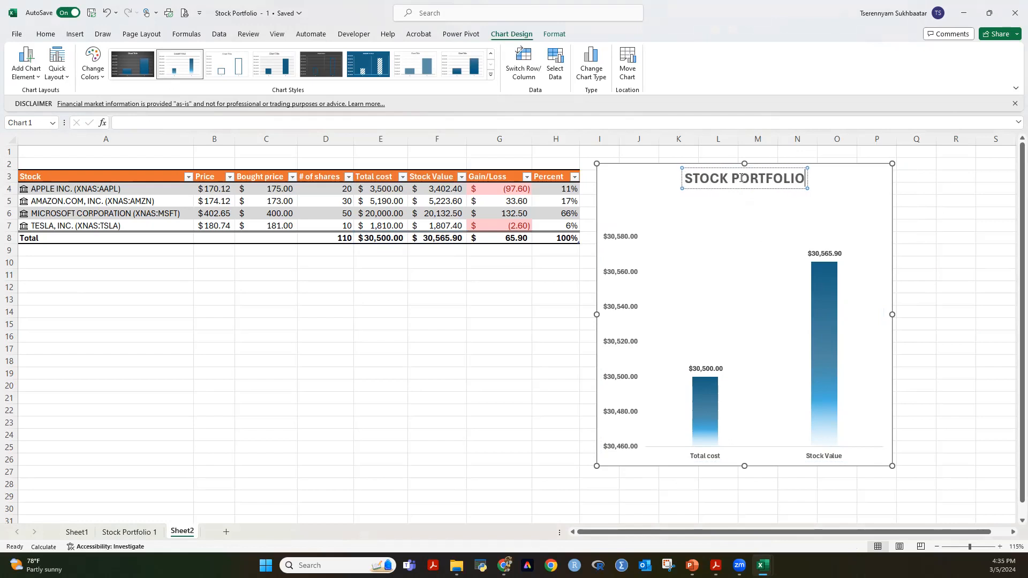
left_click(936, 219)
left_click(785, 185)
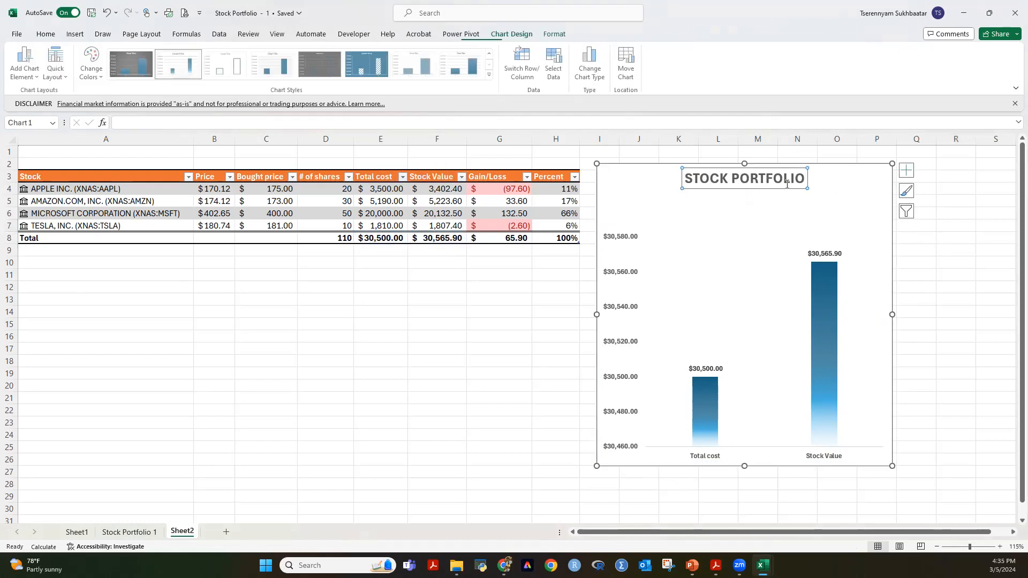
left_click_drag(786, 186, 734, 200)
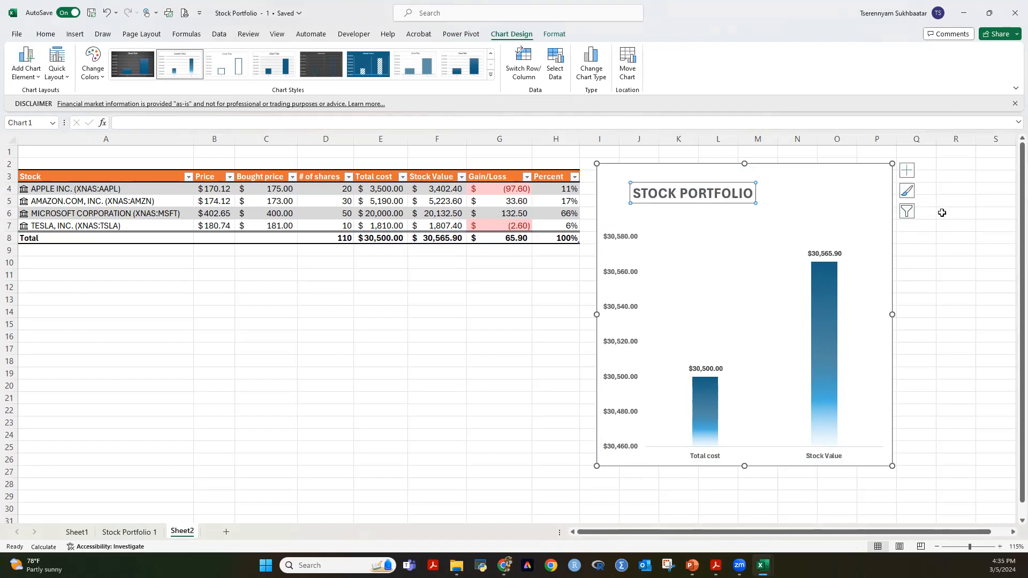
Step: Draw a rounded rectangle about 1.43" wide and 0.31" high in the chart's upper-right corner
left_click(75, 36)
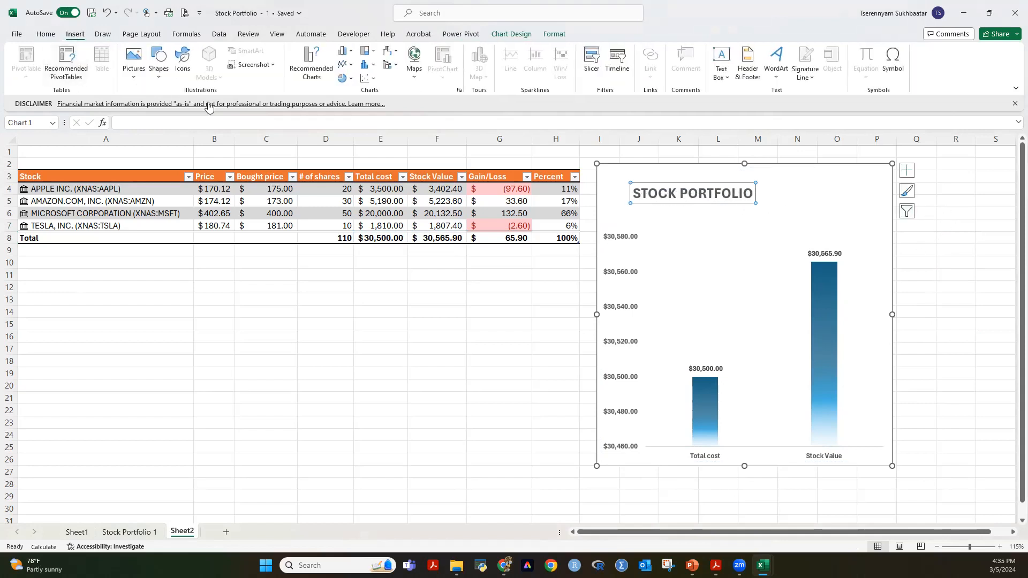
left_click(159, 65)
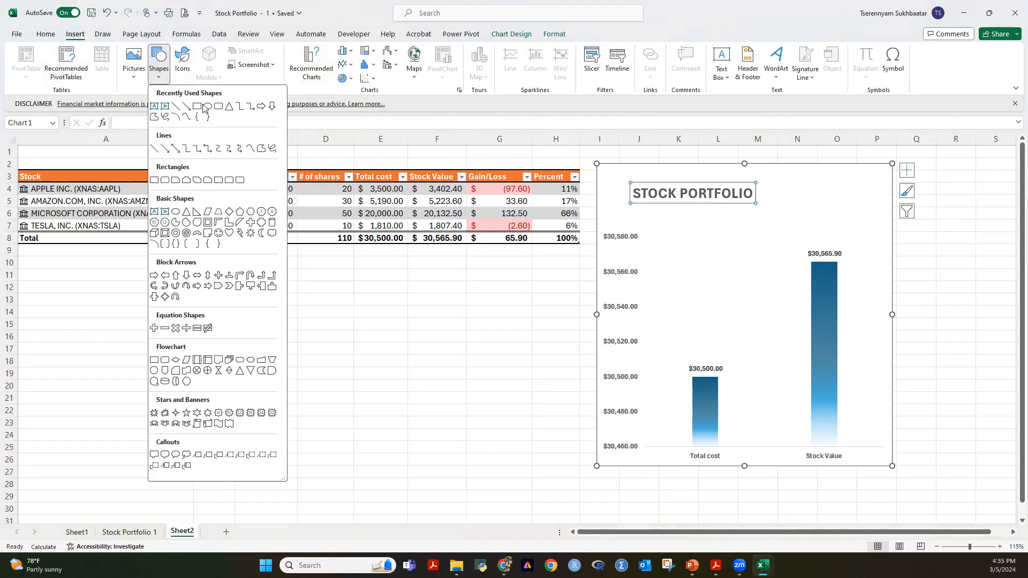
left_click(217, 108)
left_click_drag(792, 170, 877, 189)
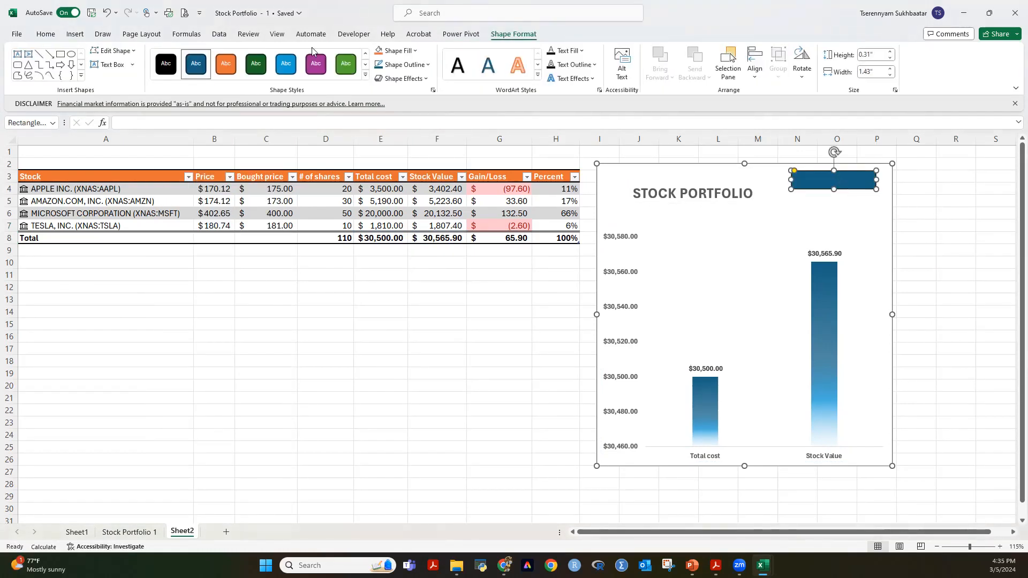
Step: Give the rounded rectangle an orange theme style with a golden-orange standard fill, and enter the text "Gain/Loss" in it
left_click(366, 82)
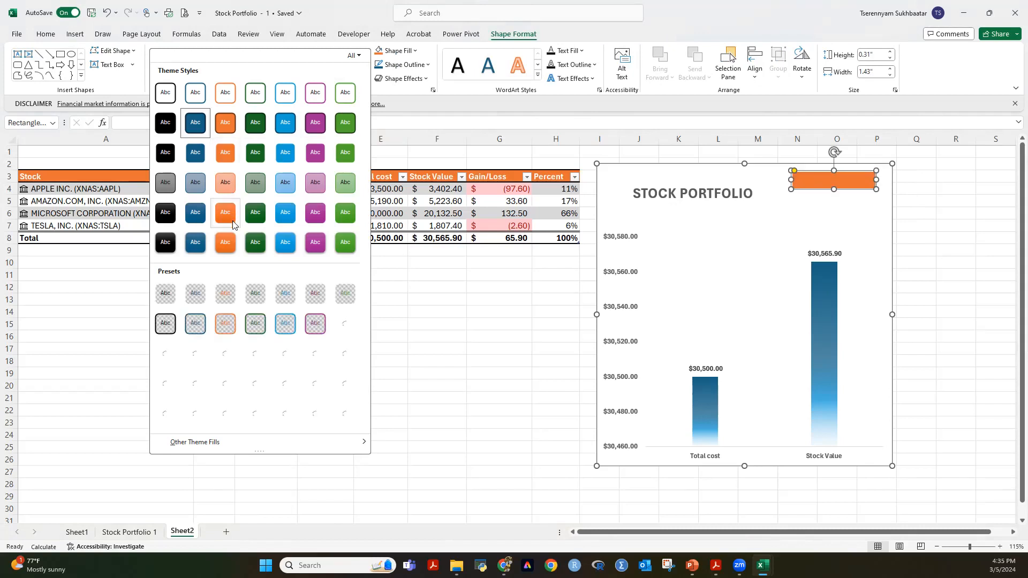
left_click(225, 152)
left_click(408, 55)
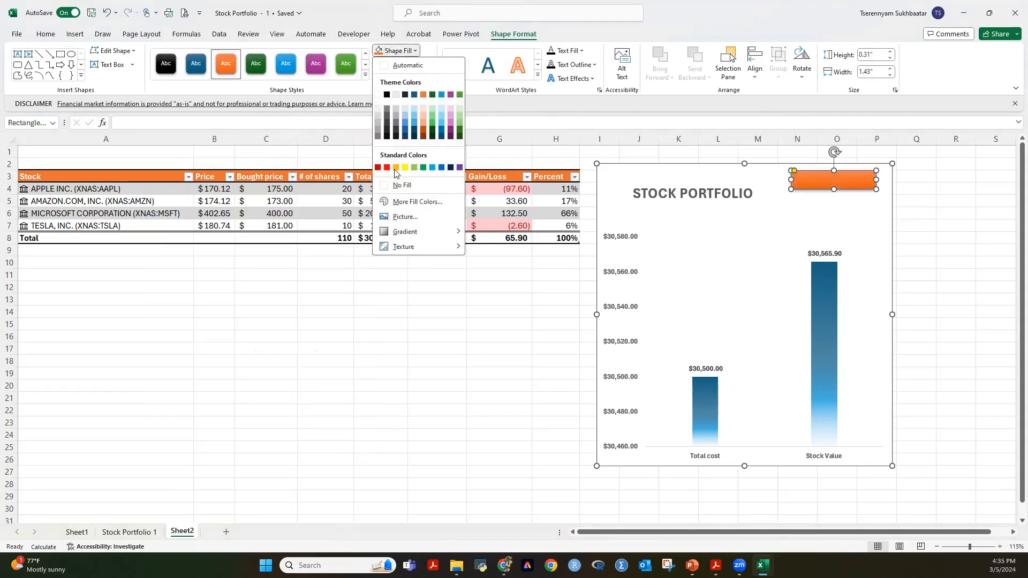
left_click(399, 171)
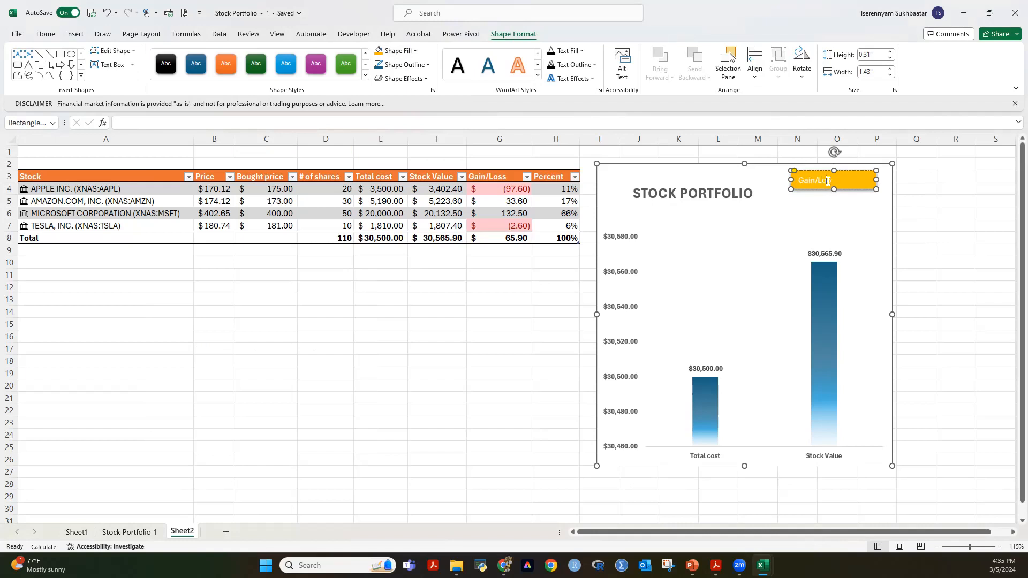
left_click(952, 228)
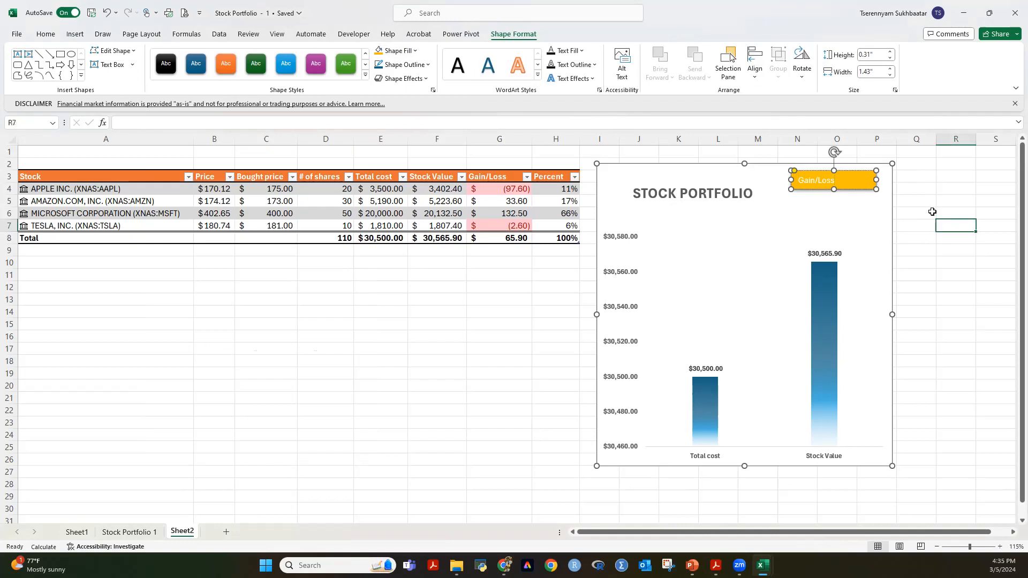
left_click_drag(848, 184, 847, 214)
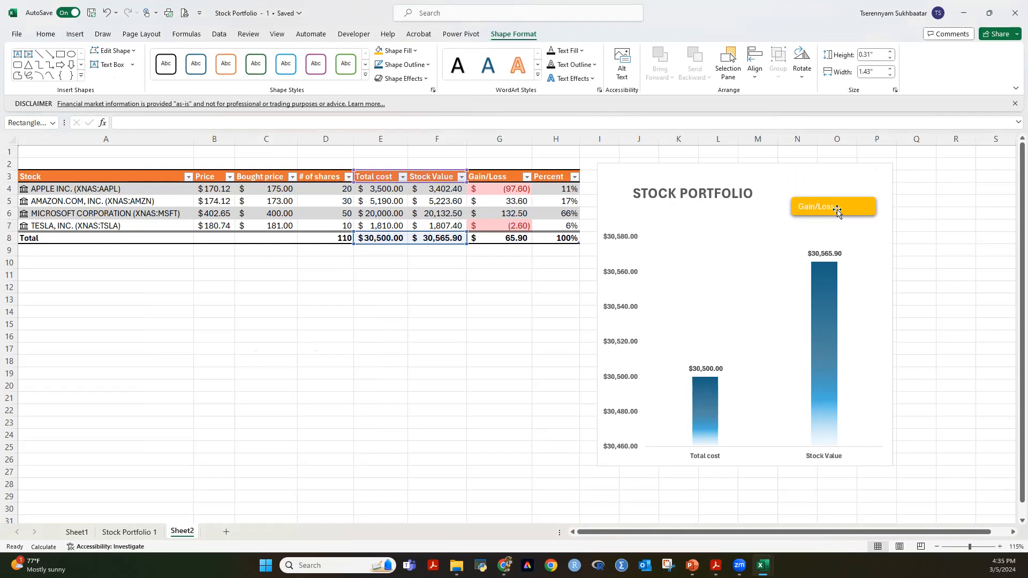
left_click(828, 209)
key("ctrl+z")
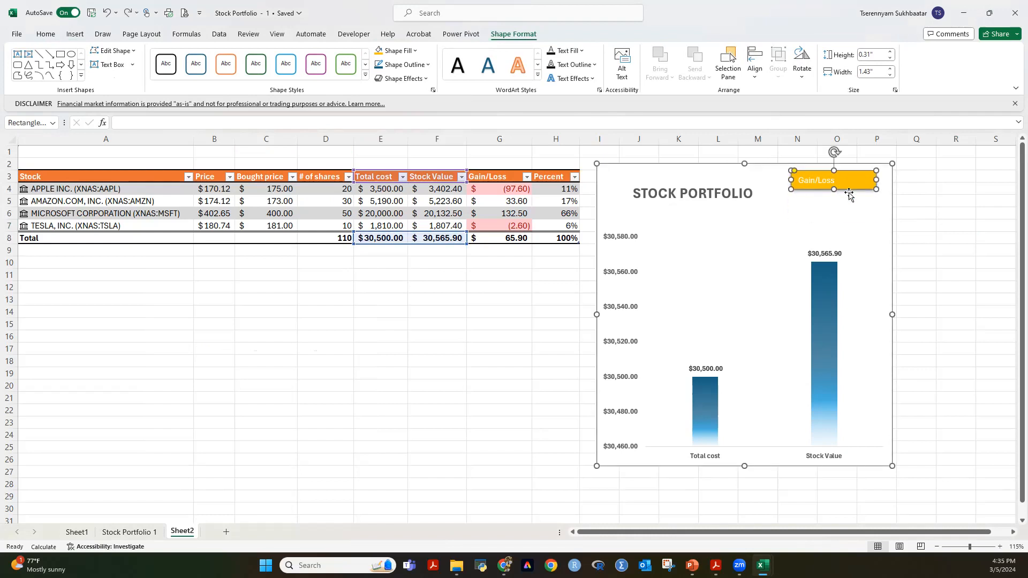
Step: Duplicate the Gain/Loss rounded rectangle directly beneath the original and clear the copy's text
left_click_drag(849, 188, 851, 213)
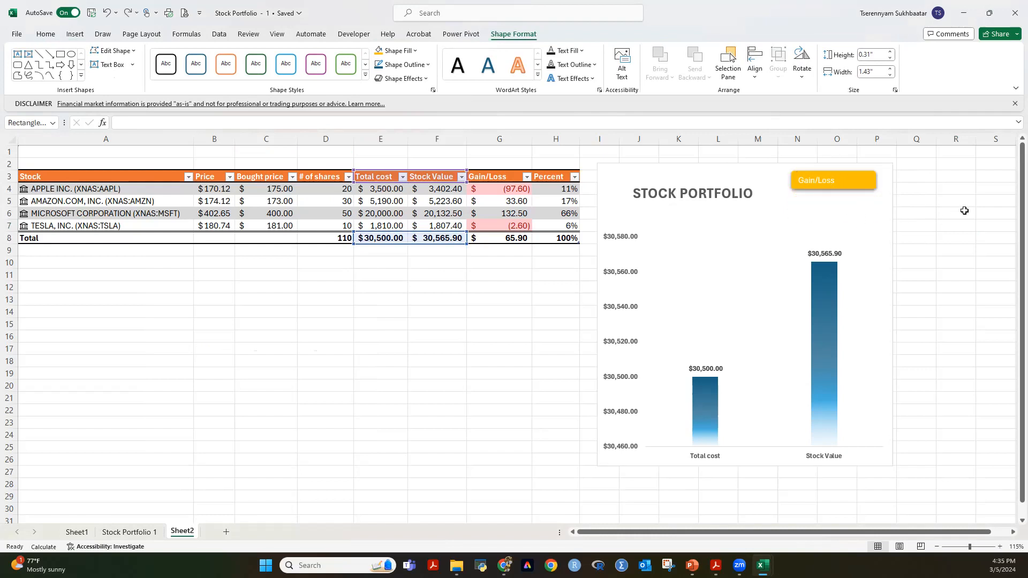
triple_click(807, 208)
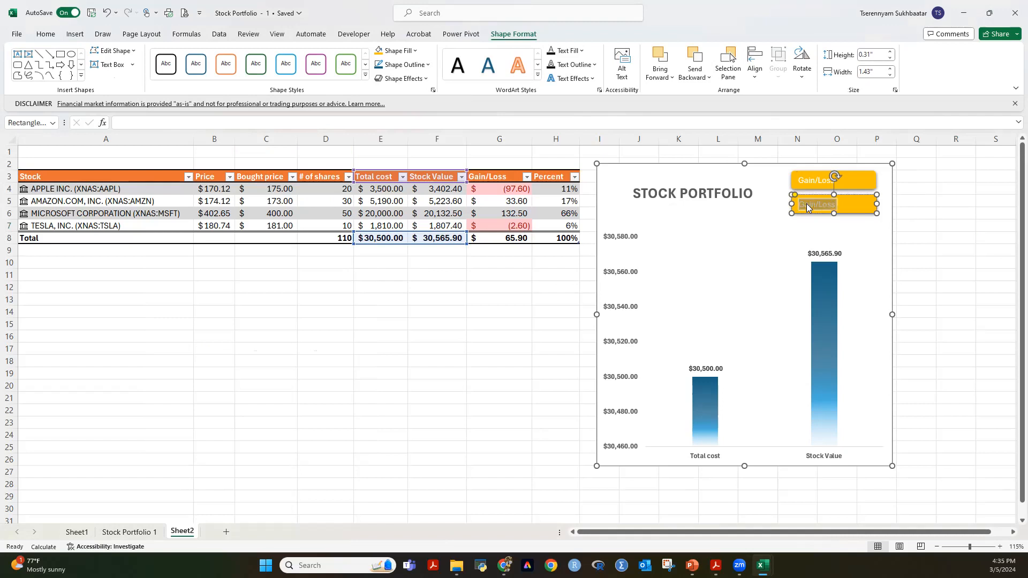
key("BackSpace")
Step: Try to link the empty lower rectangle to the total Gain/Loss cell G8 through the table reference =Table2[[#Totals],[Gain/Loss]]
left_click(148, 124)
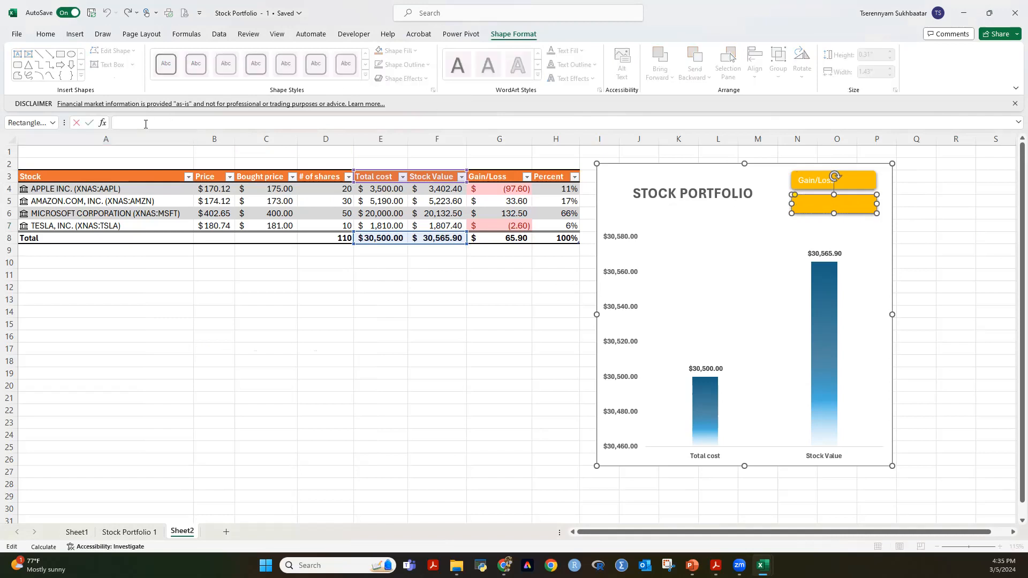
left_click(519, 241)
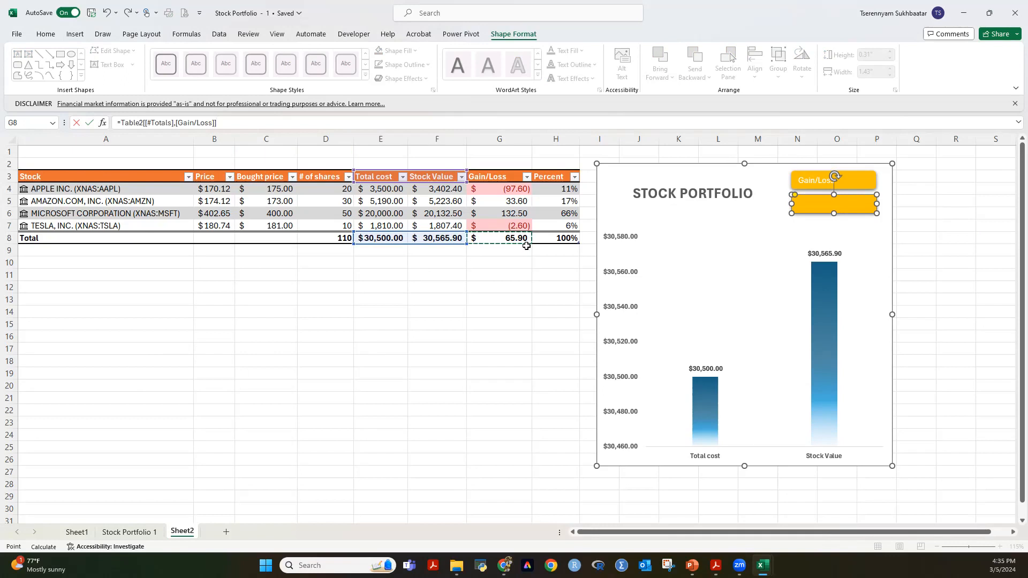
key("Return")
left_click(522, 309)
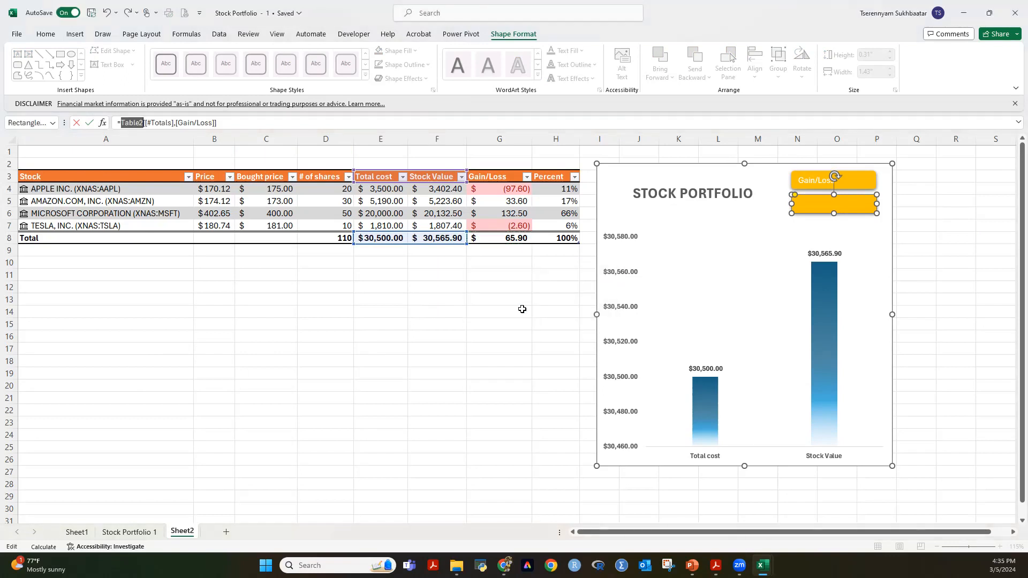
left_click(514, 283)
key("Escape")
Step: Convert the stock portfolio table to a normal range
left_click(509, 225)
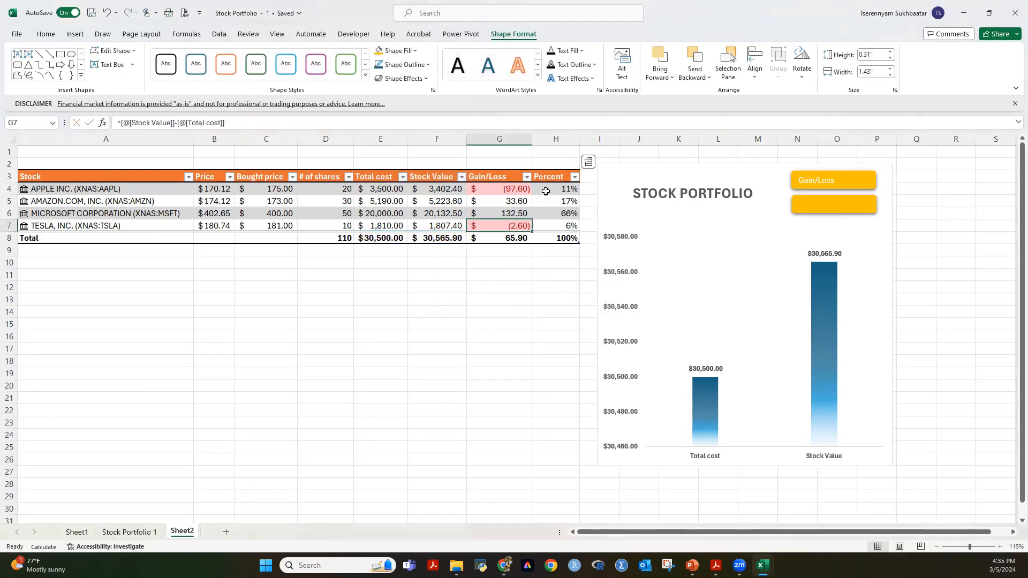
left_click_drag(549, 176, 269, 239)
left_click(325, 211)
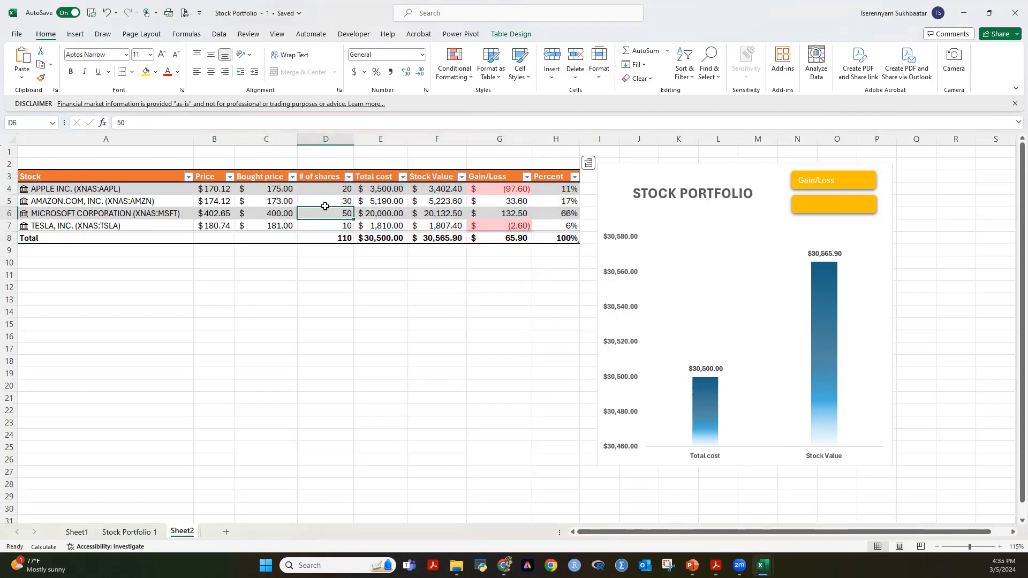
left_click(511, 33)
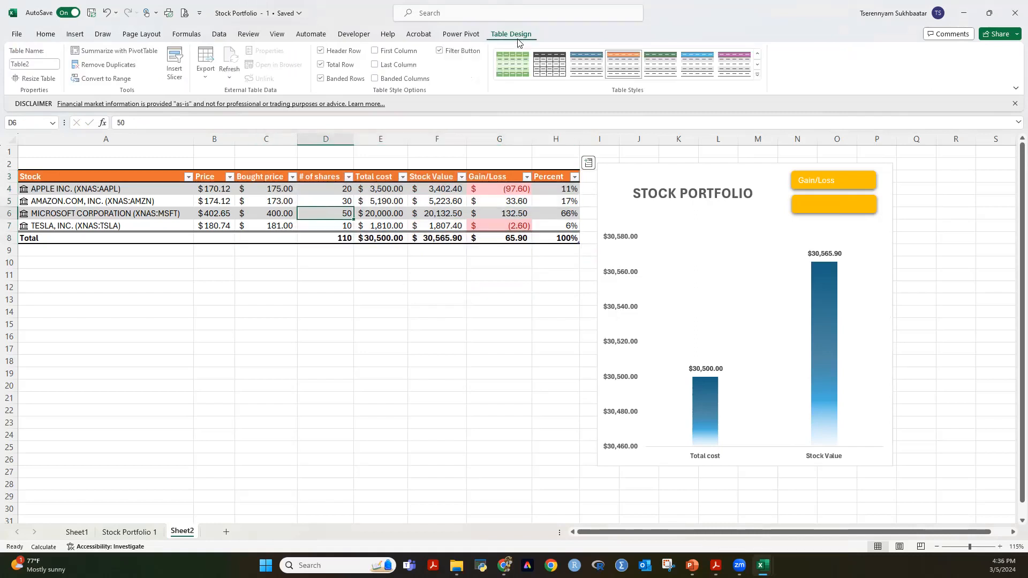
left_click(105, 80)
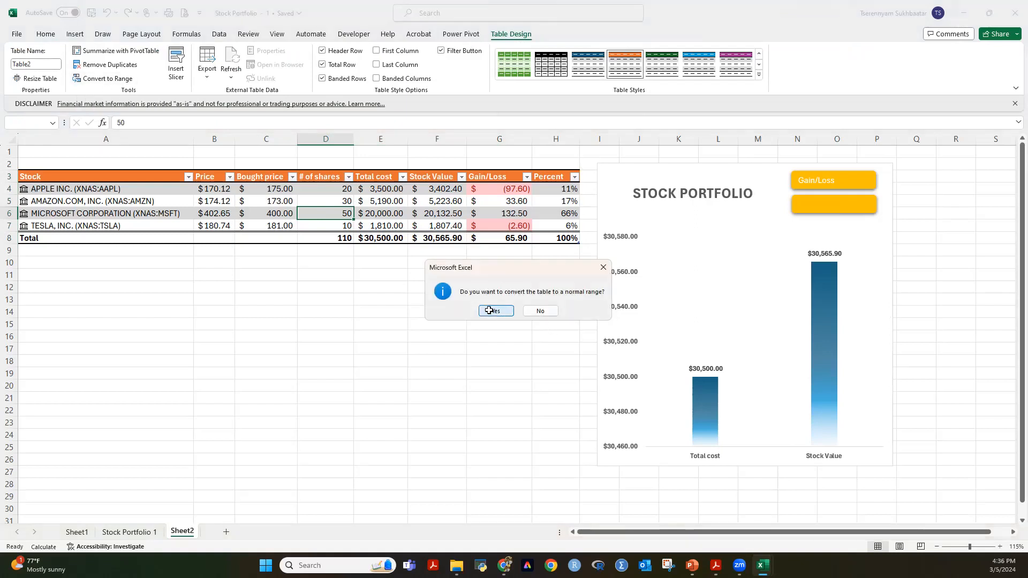
left_click(493, 313)
left_click(419, 196)
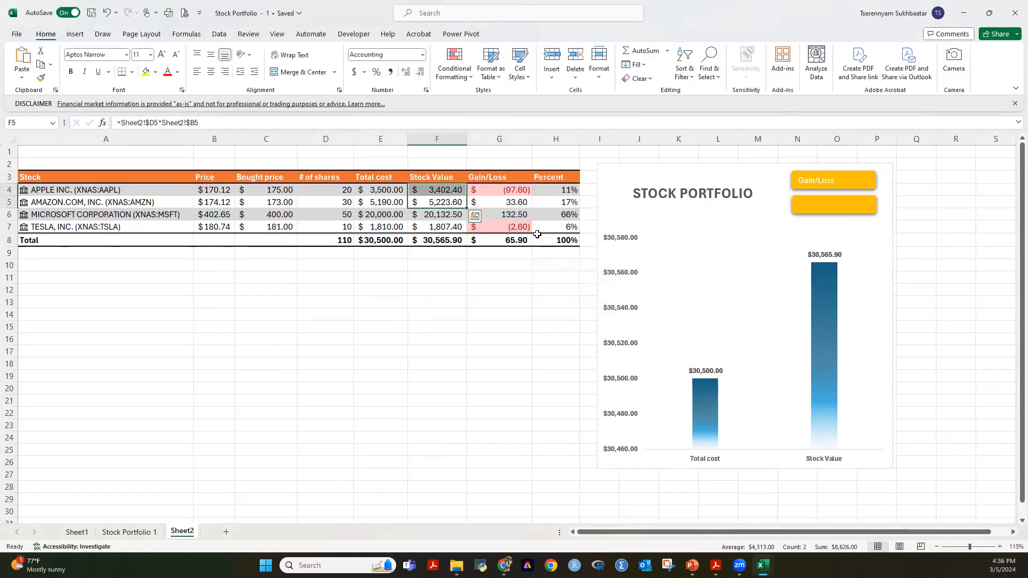
Step: Link the empty lower rectangle to the total Gain/Loss cell with the formula =Sheet2!$G$8
left_click(840, 203)
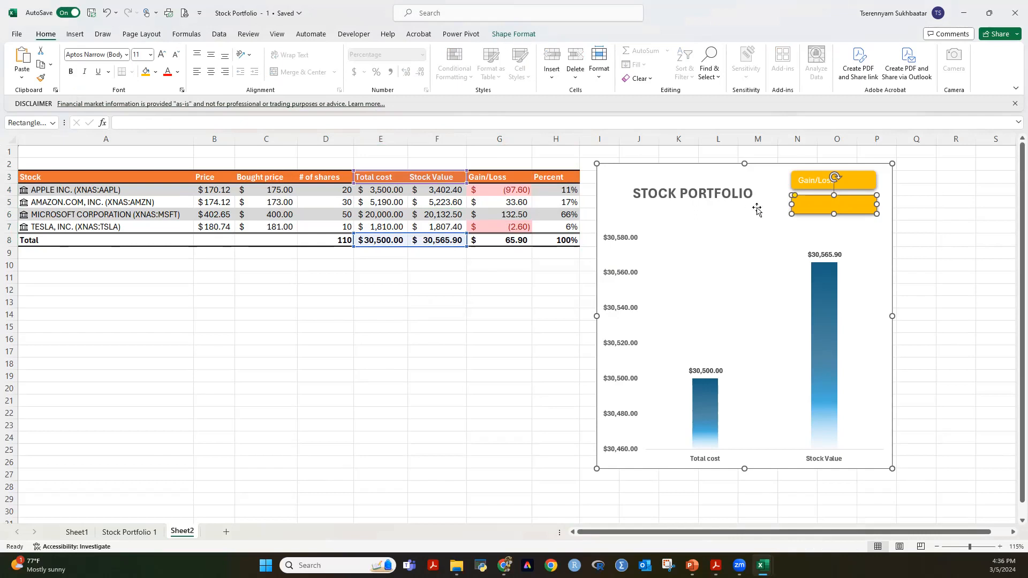
left_click(840, 204)
left_click(341, 122)
type("=")
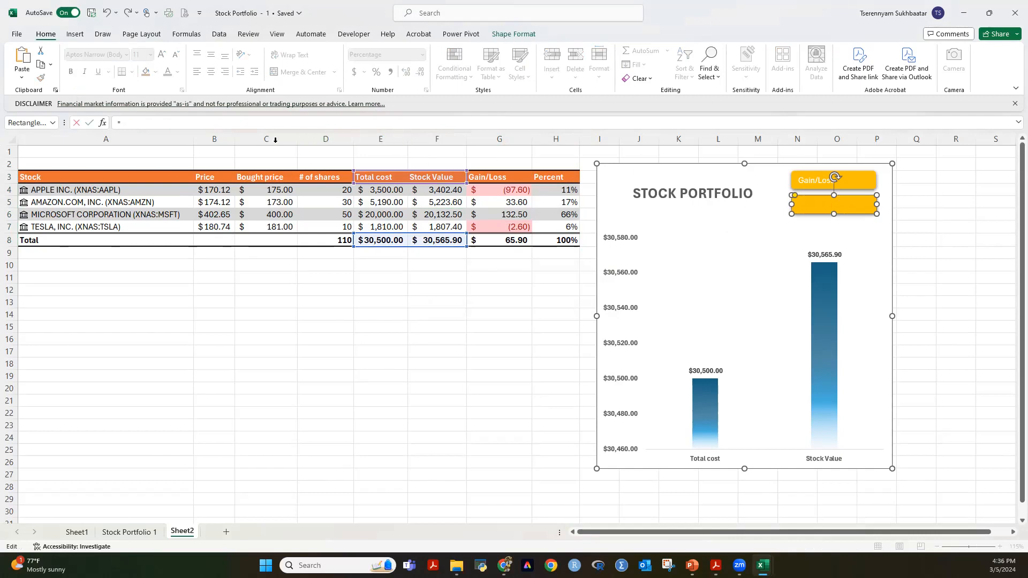
left_click(510, 242)
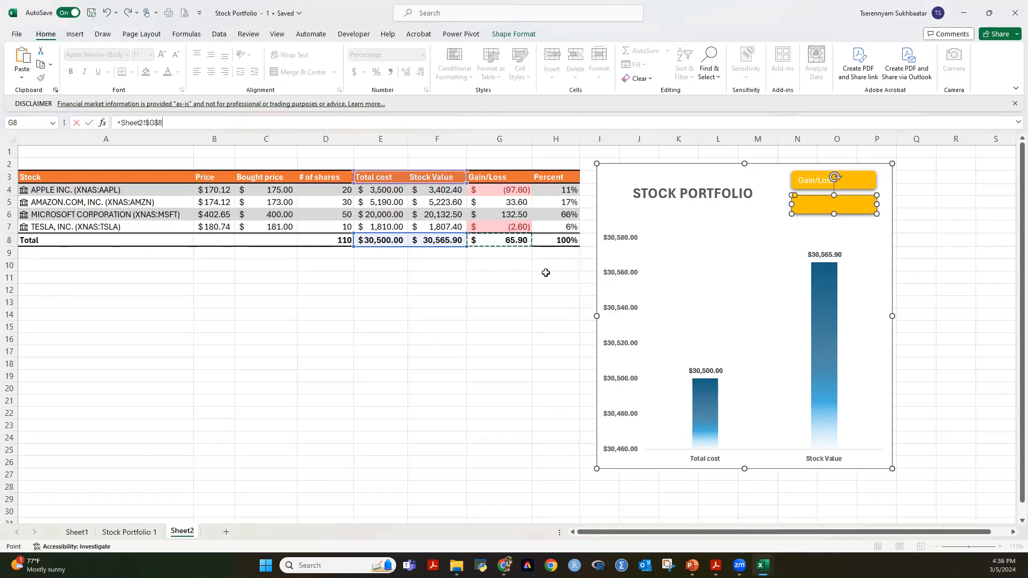
key("Return")
left_click(957, 225)
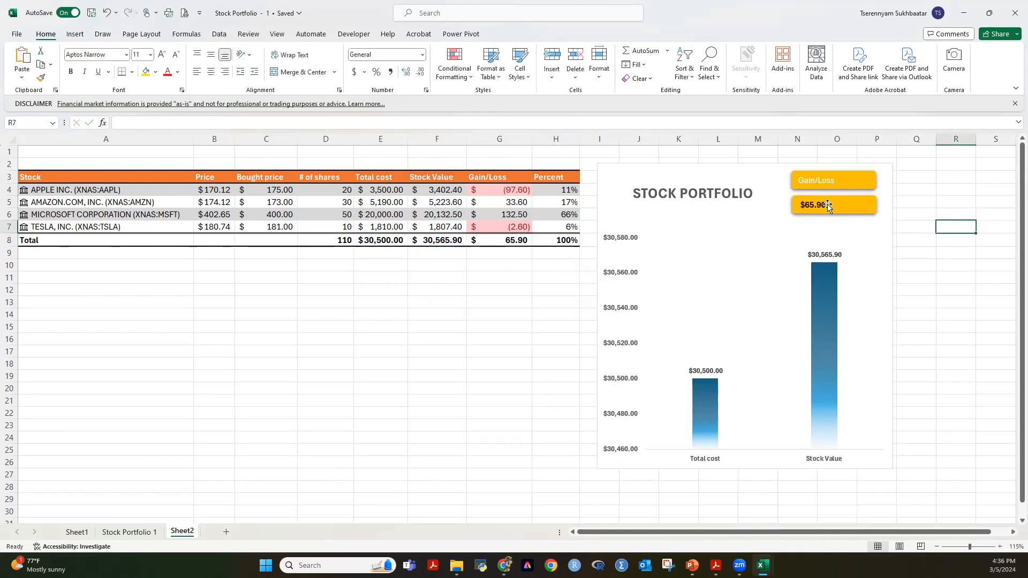
Step: Center the text of both rounded rectangles horizontally and vertically
left_click(859, 204)
left_click(860, 184)
left_click(859, 200, "ctrl")
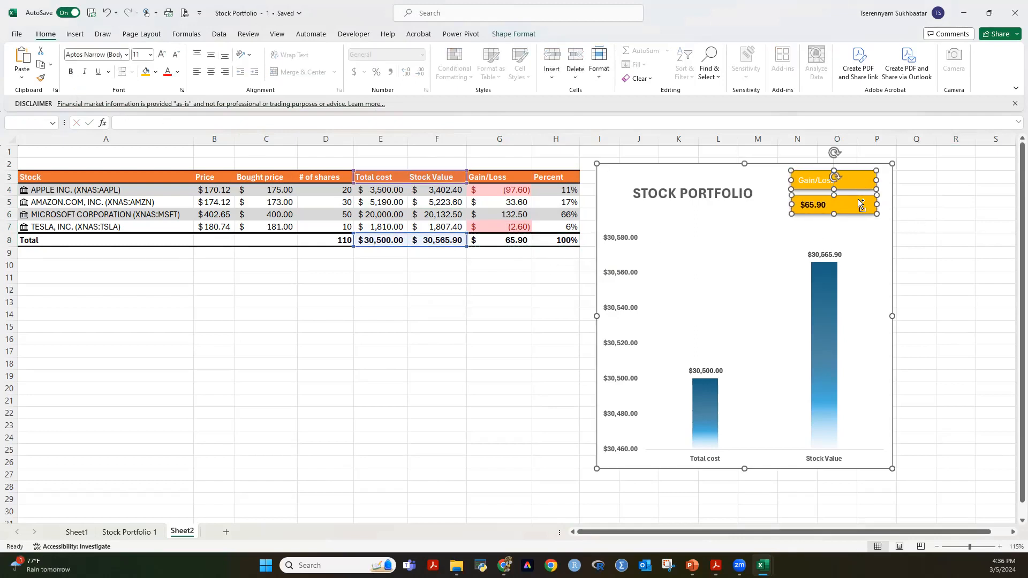
left_click(211, 71)
left_click(211, 55)
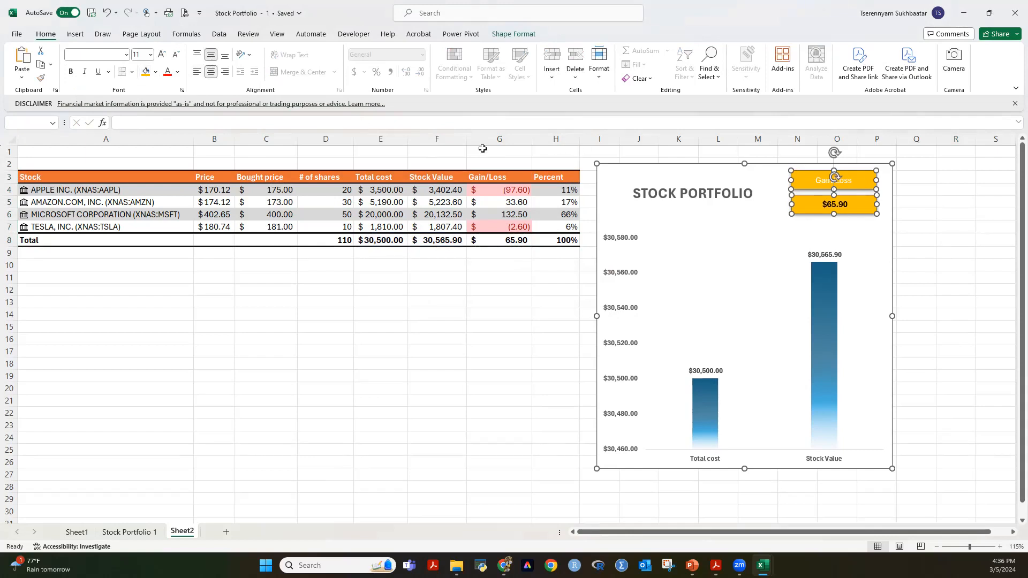
left_click(931, 212)
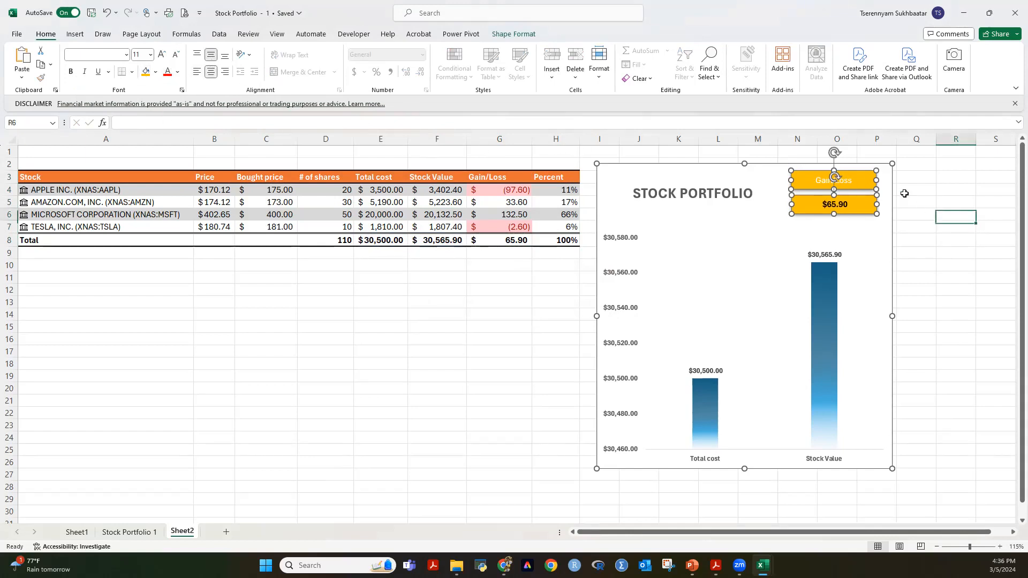
Step: Make the "Gain/Loss" text in the upper rounded rectangle bold
left_click(860, 203)
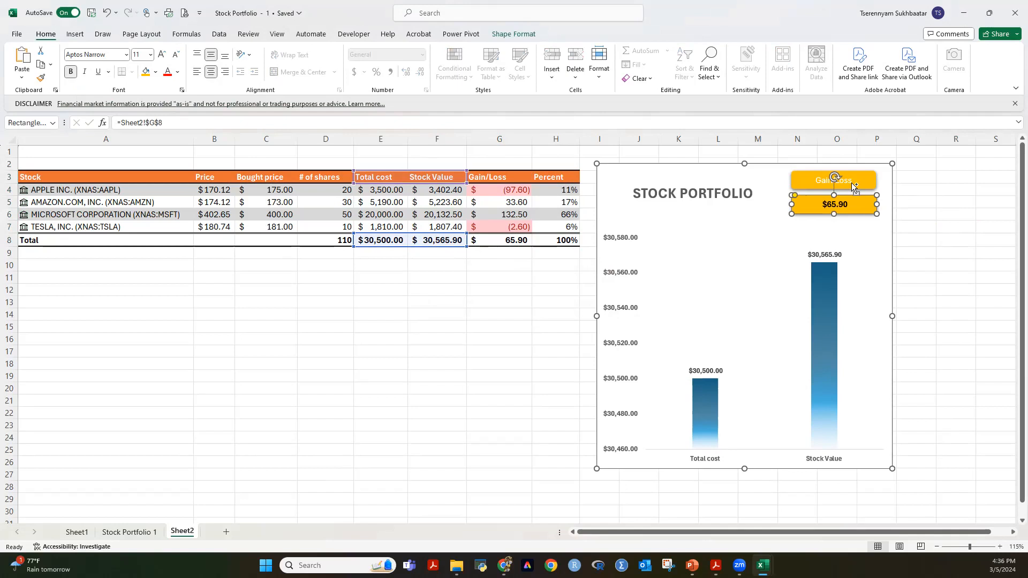
left_click(851, 184)
left_click(923, 209)
left_click(855, 204)
Step: Set the number of TESLA shares to 20
left_click(337, 227)
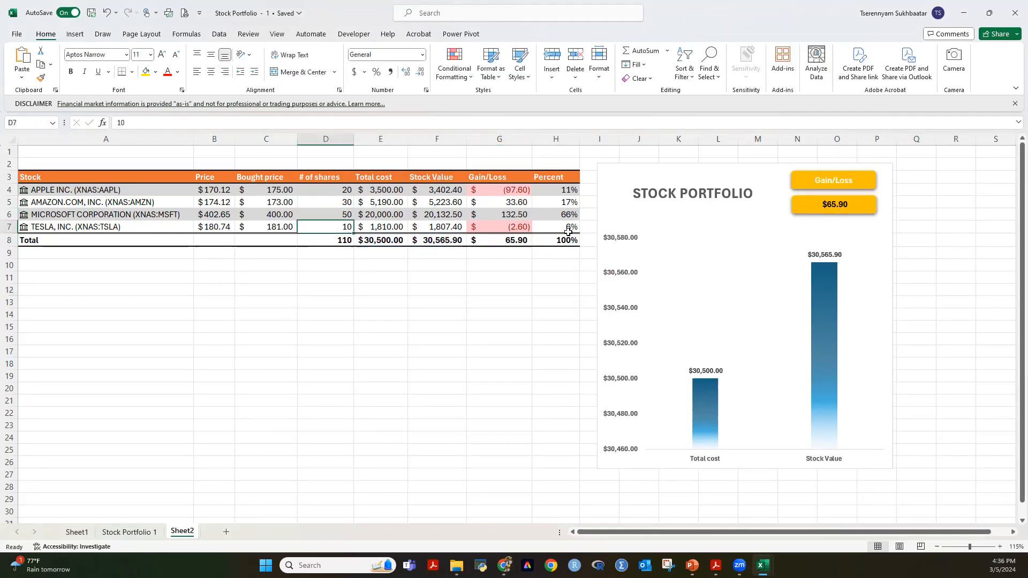
type("20")
key("Return")
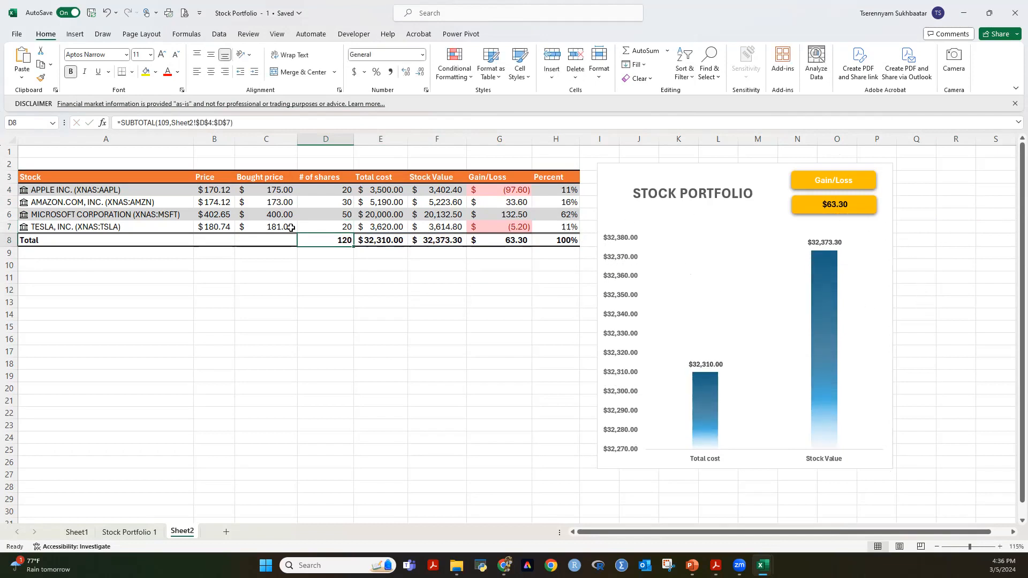
Step: Set the number of TESLA shares to 50 and check the Gain/Loss values of the four stocks
left_click(337, 227)
type("50")
key("Return")
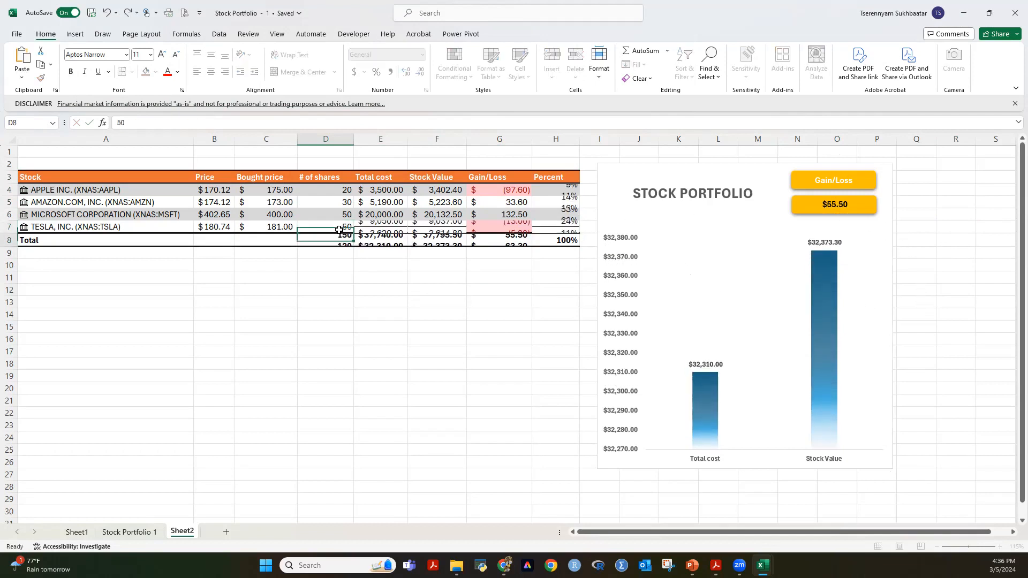
left_click_drag(504, 191, 515, 225)
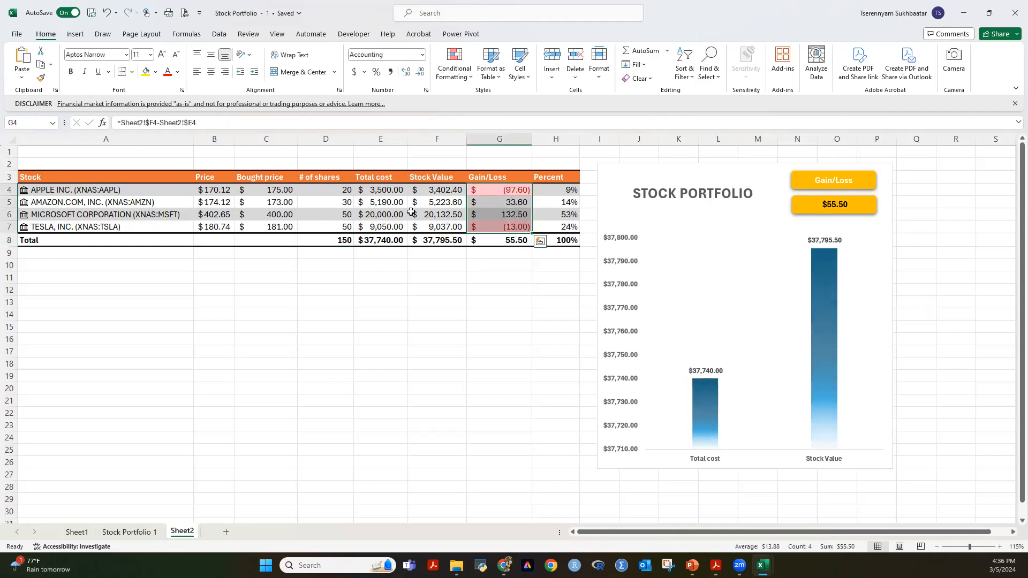
Step: Set the TESLA bought price to 180 and check the total and individual Gain/Loss values
left_click(340, 217)
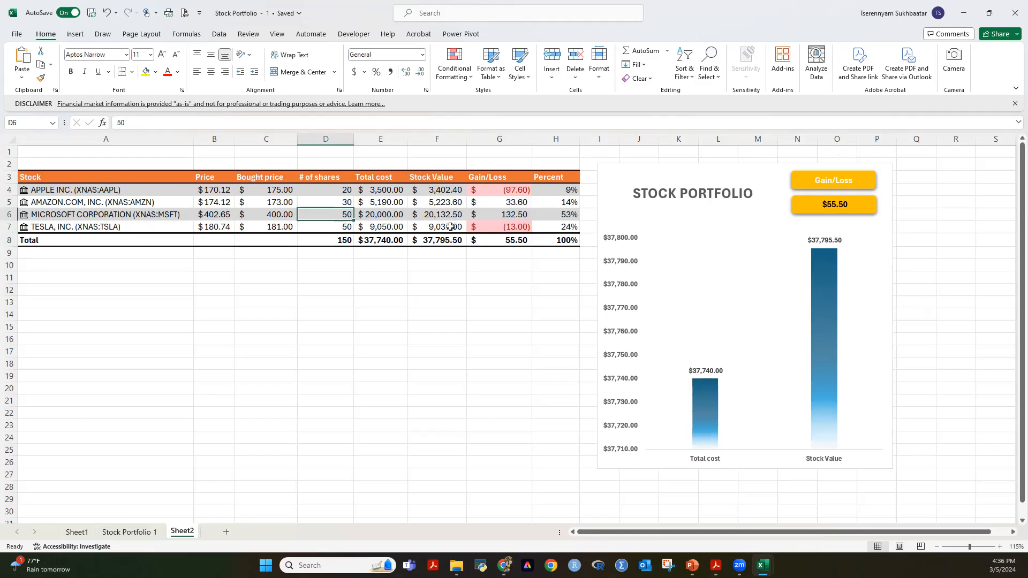
left_click(321, 227)
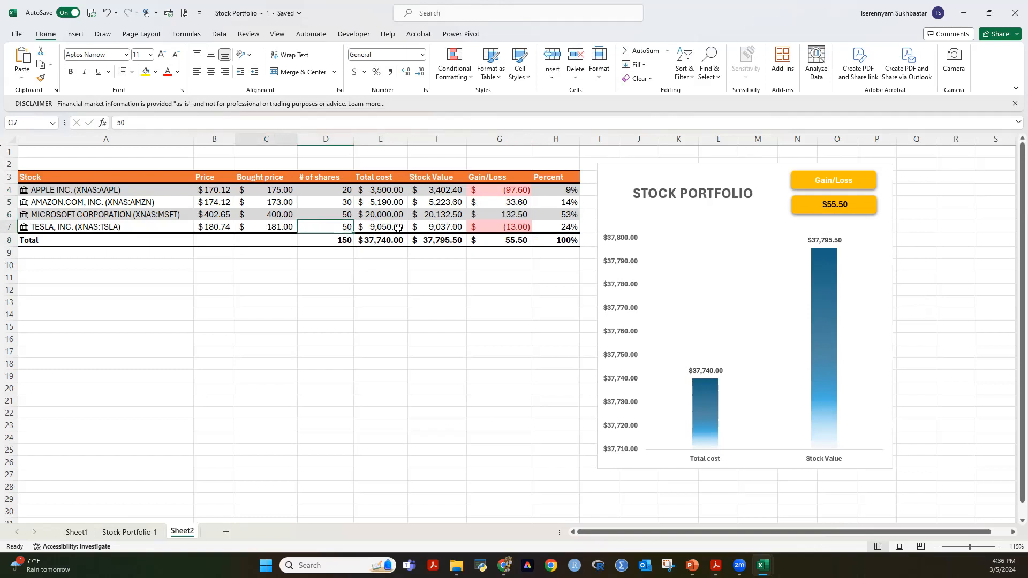
type("180")
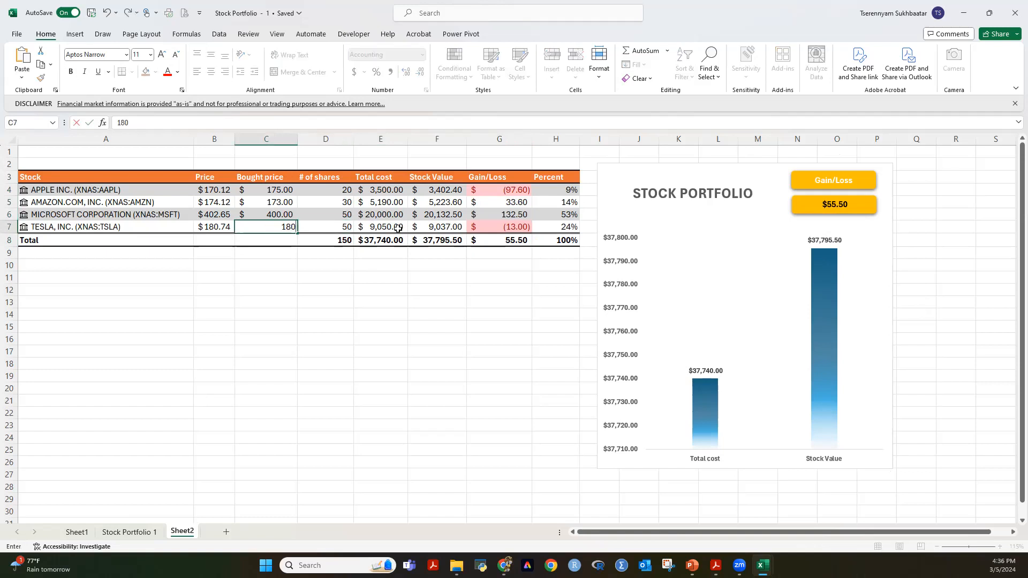
key("Return")
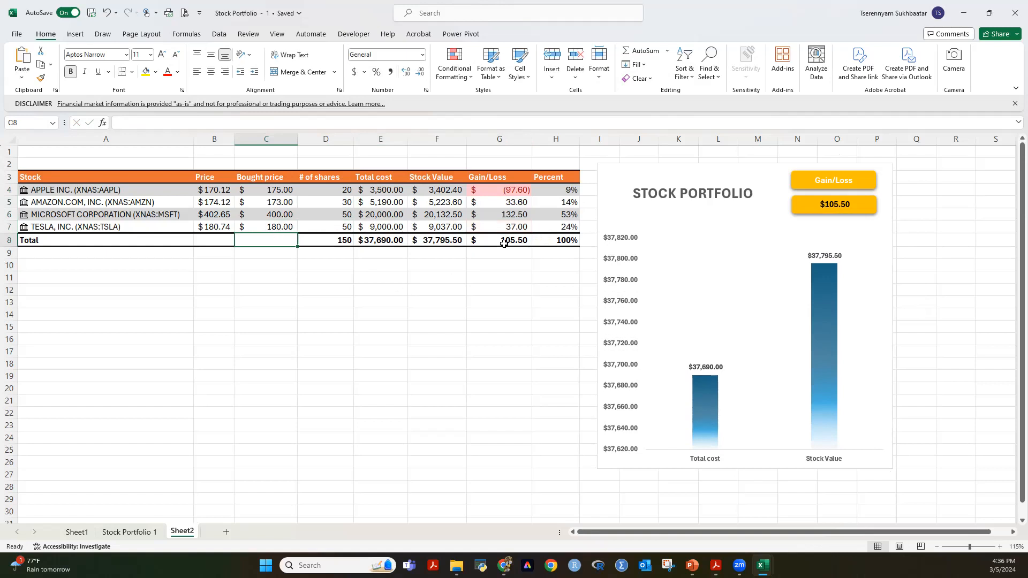
left_click(508, 242)
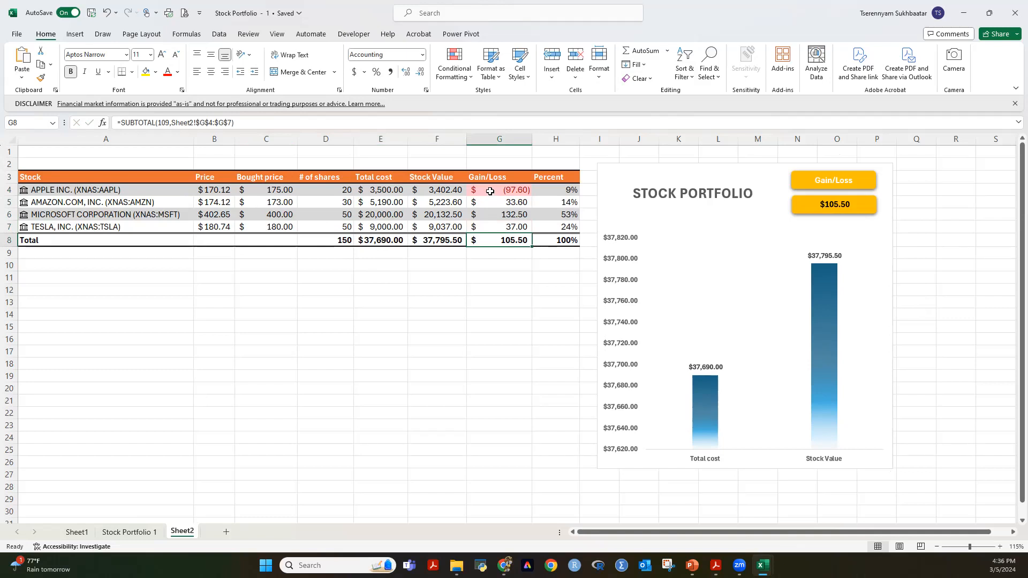
left_click(505, 191)
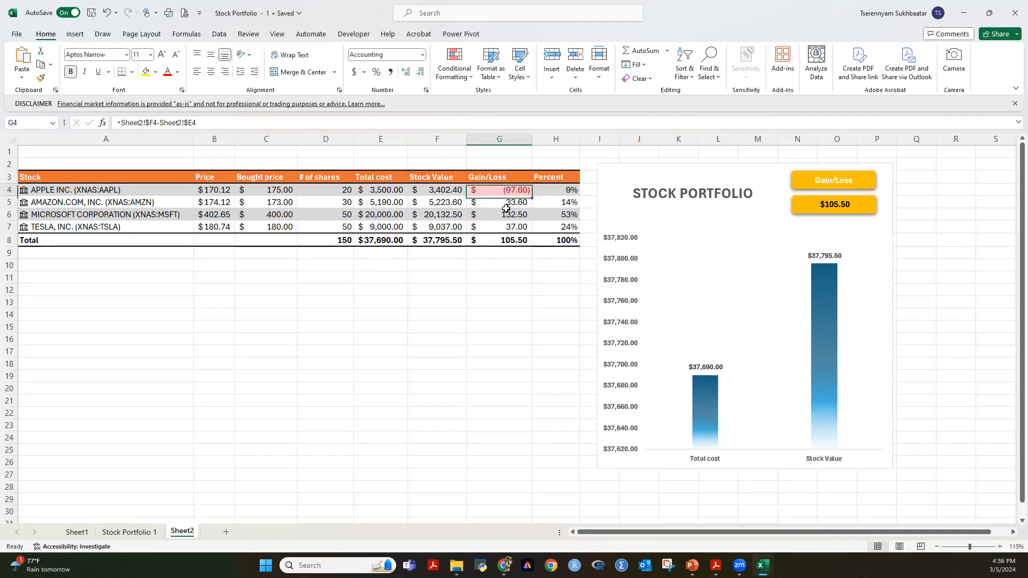
left_click_drag(506, 208, 508, 225)
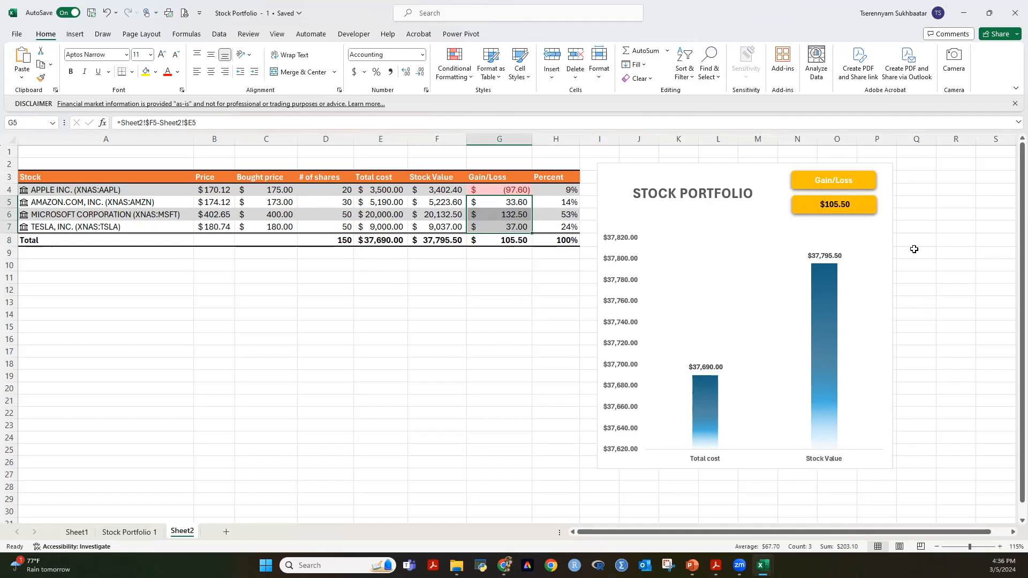
left_click(940, 274)
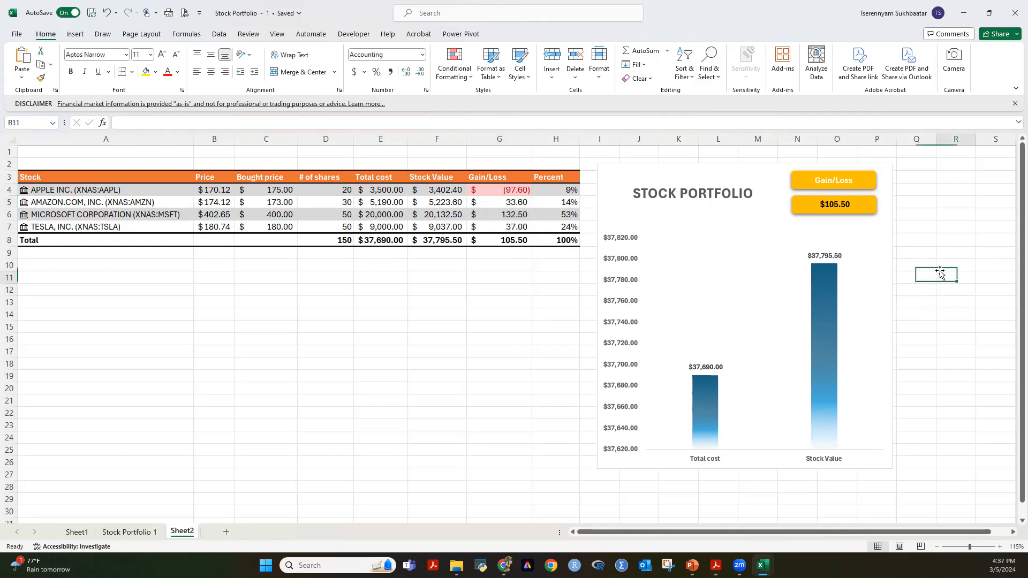